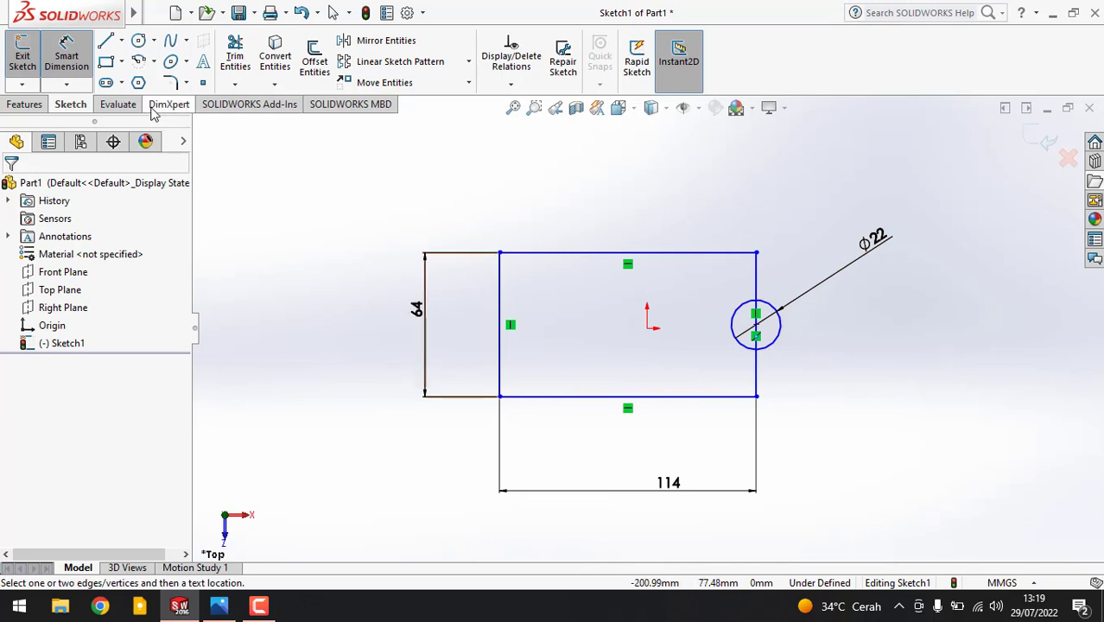
- Draw a 32 mm radius centerpoint arc around the 22 mm circle's center, joining the rectangle's two right corners
{"action": "left_click", "coordinate": [139, 62]}
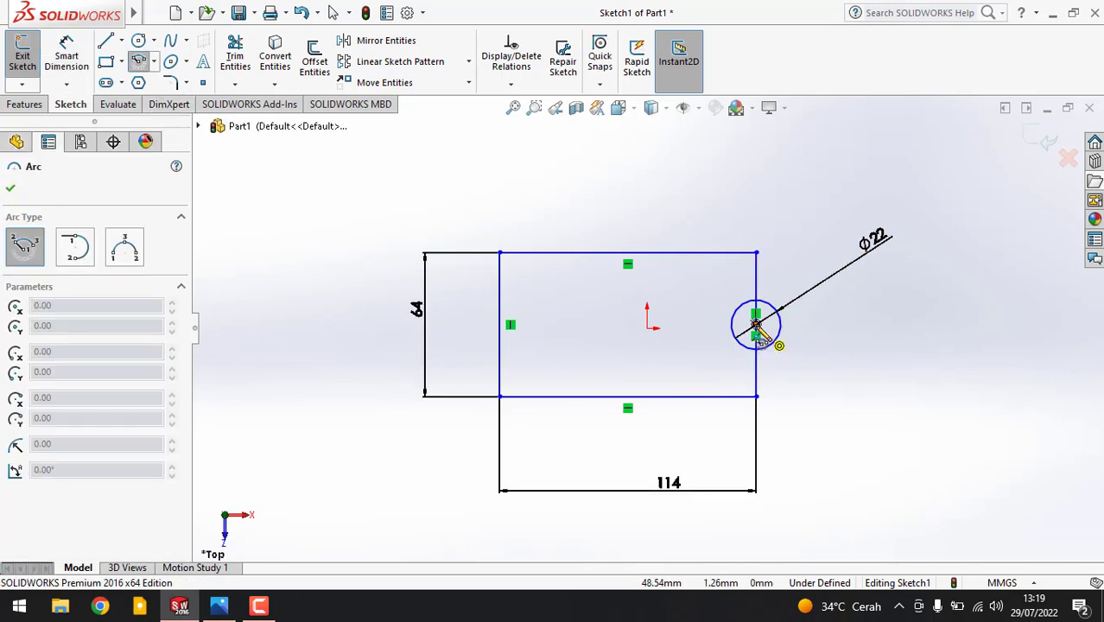
{"action": "left_click", "coordinate": [756, 325]}
{"action": "left_click", "coordinate": [756, 253]}
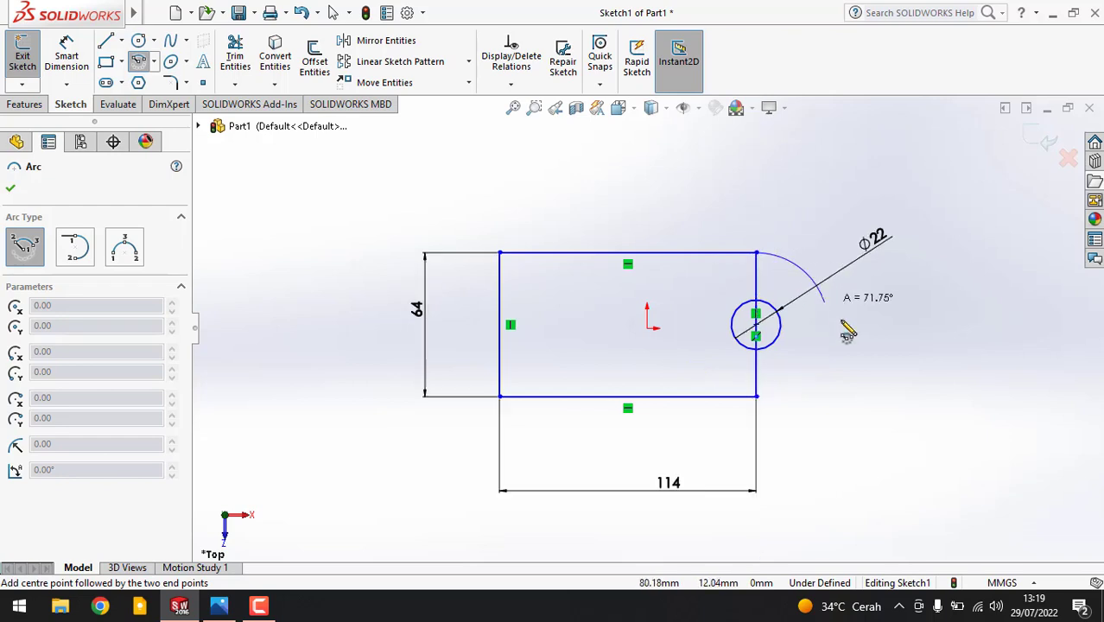
{"action": "left_click", "coordinate": [757, 397]}
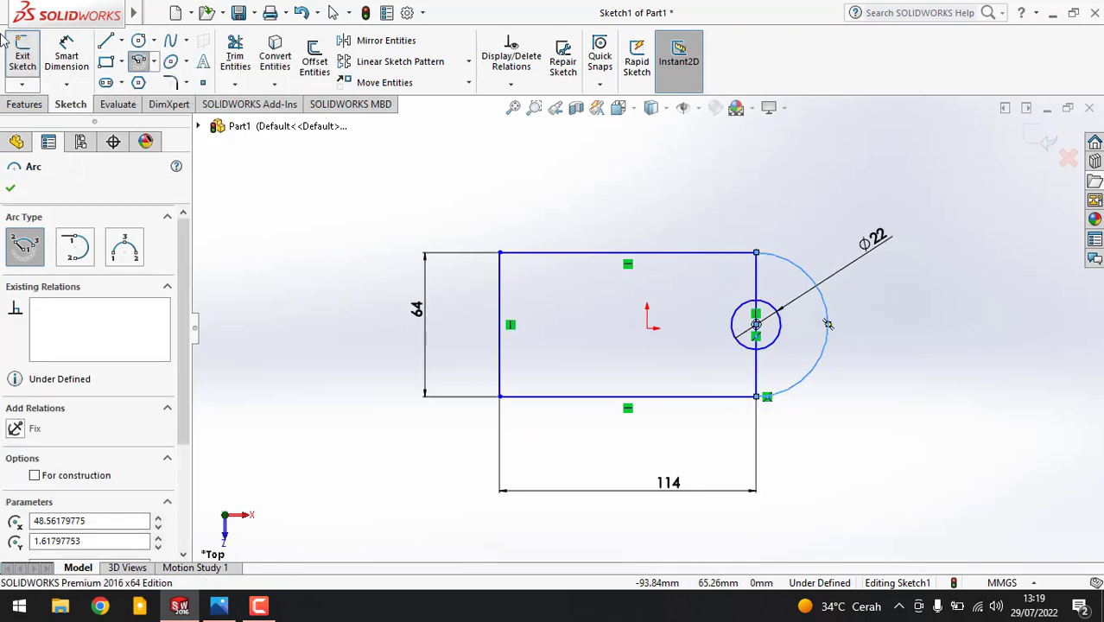
{"action": "key", "text": "Escape"}
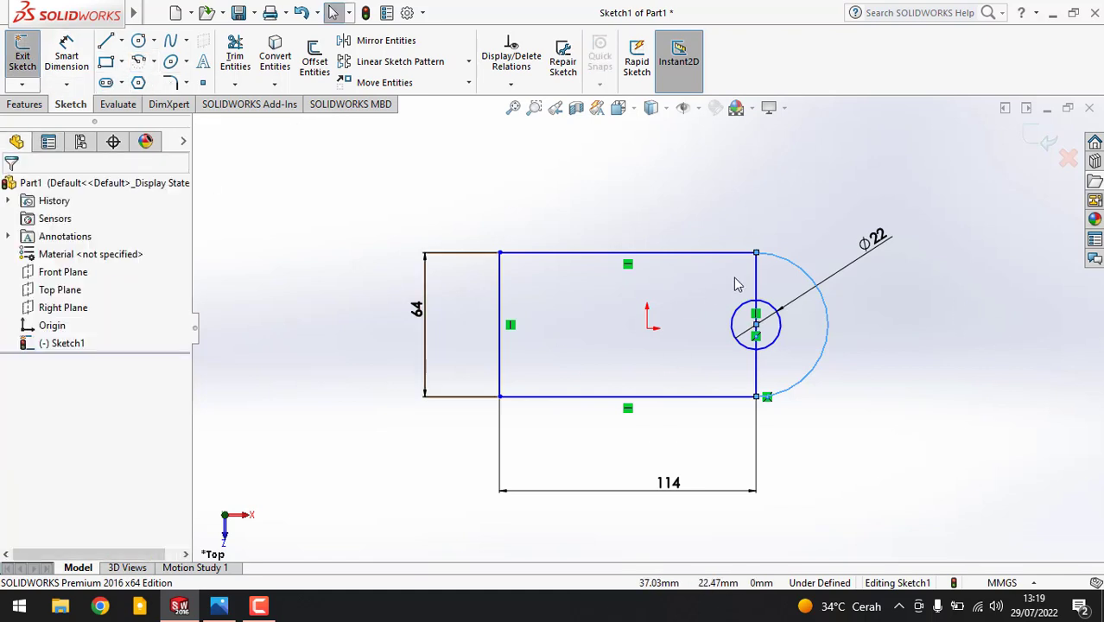
- Try to mirror the right arc, the circle and the rectangle's lower edge about its left edge, and undo the attempt
{"action": "left_click", "coordinate": [779, 334], "text": "ctrl"}
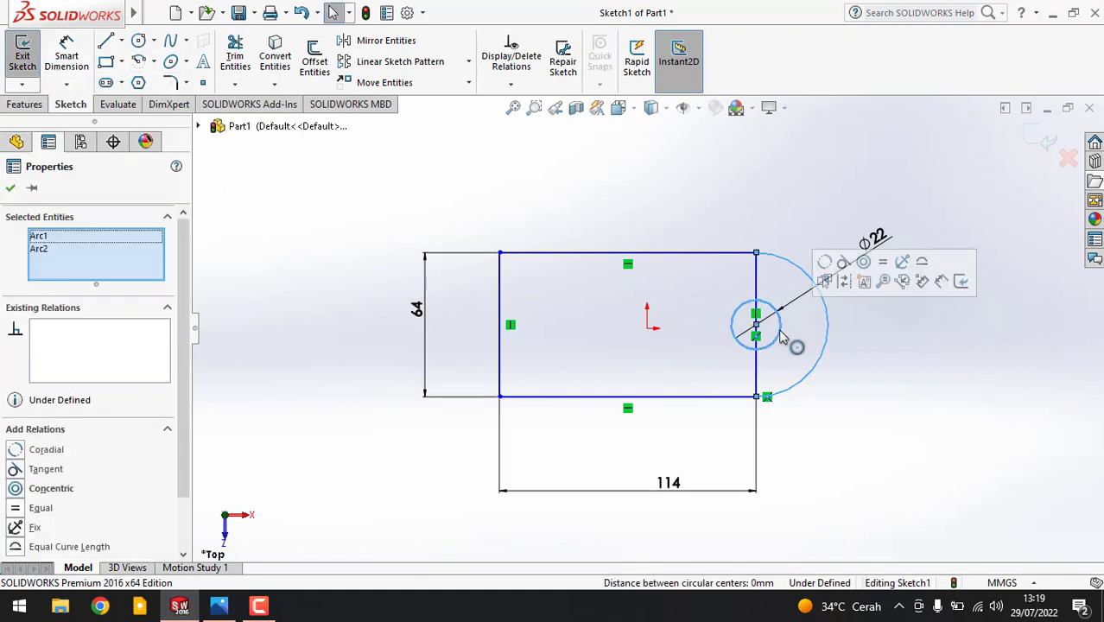
{"action": "left_click", "coordinate": [357, 40]}
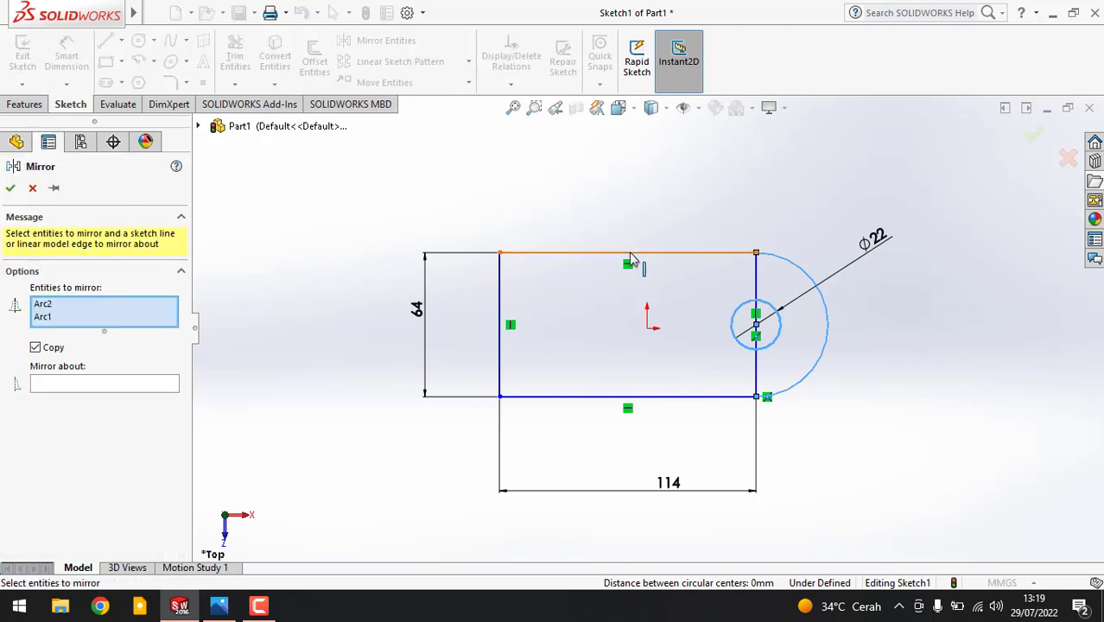
{"action": "left_click", "coordinate": [633, 401]}
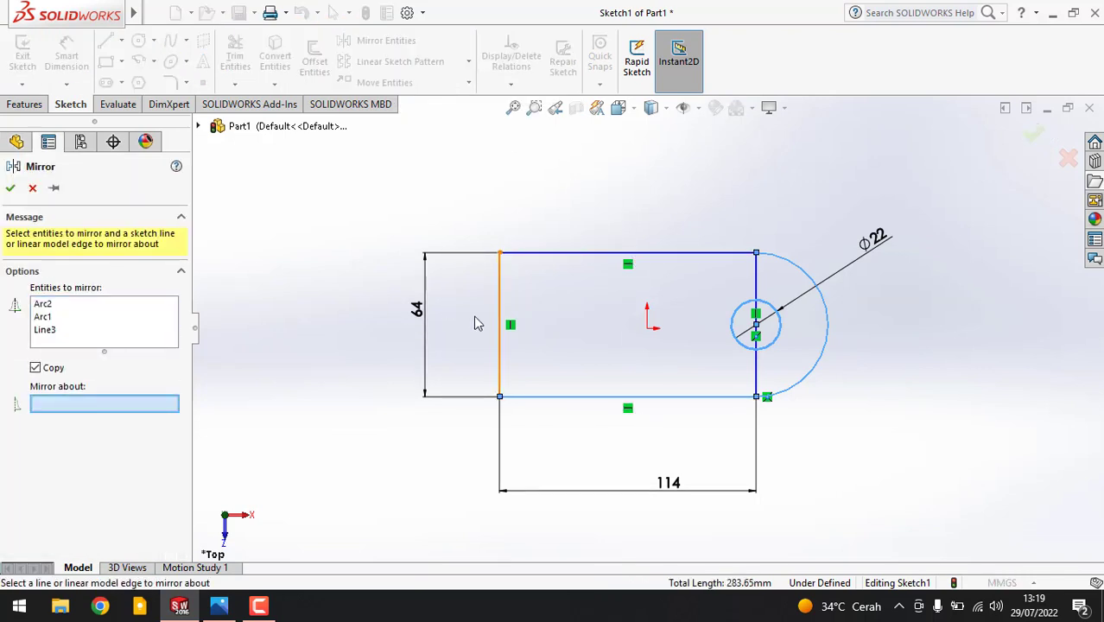
{"action": "right_click", "coordinate": [503, 326]}
{"action": "left_click", "coordinate": [501, 309]}
{"action": "key", "text": "Return"}
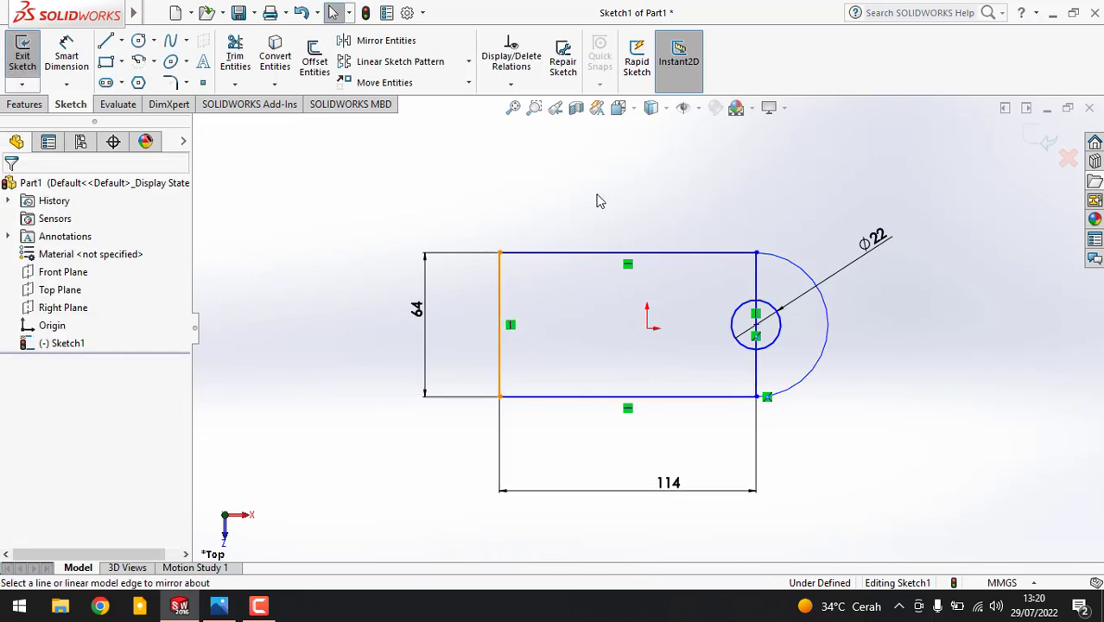
{"action": "key", "text": "ctrl+z"}
{"action": "key", "text": "f"}
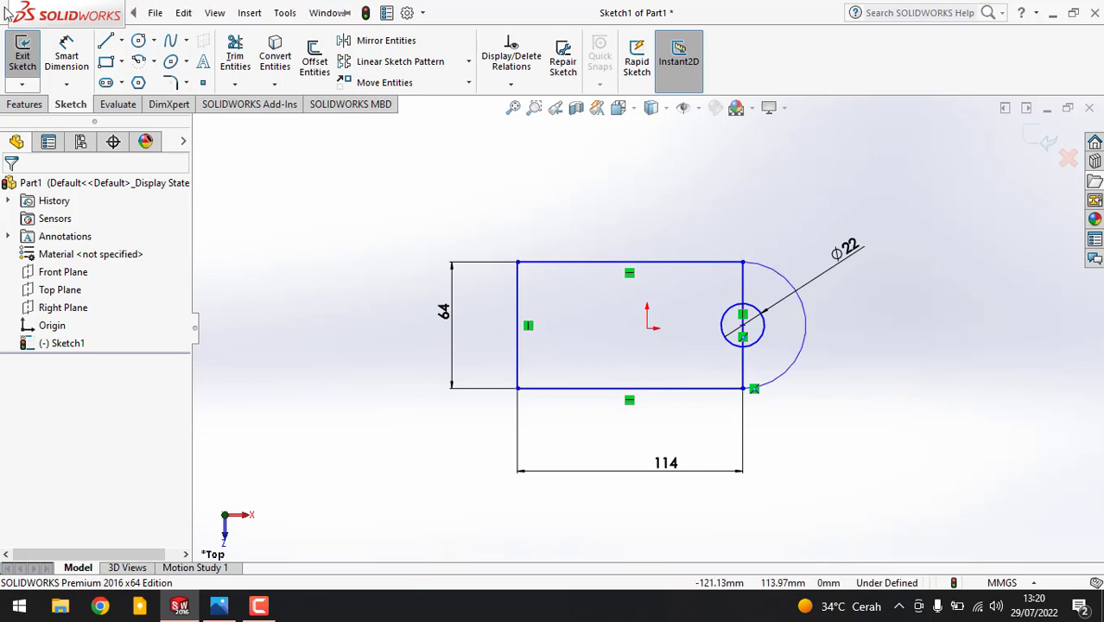
- Sketch a vertical line about 96 mm long from the lower edge's midpoint up past the rectangle's upper edge
{"action": "left_click", "coordinate": [105, 40]}
{"action": "left_click_drag", "start_coordinate": [629, 389], "coordinate": [629, 199]}
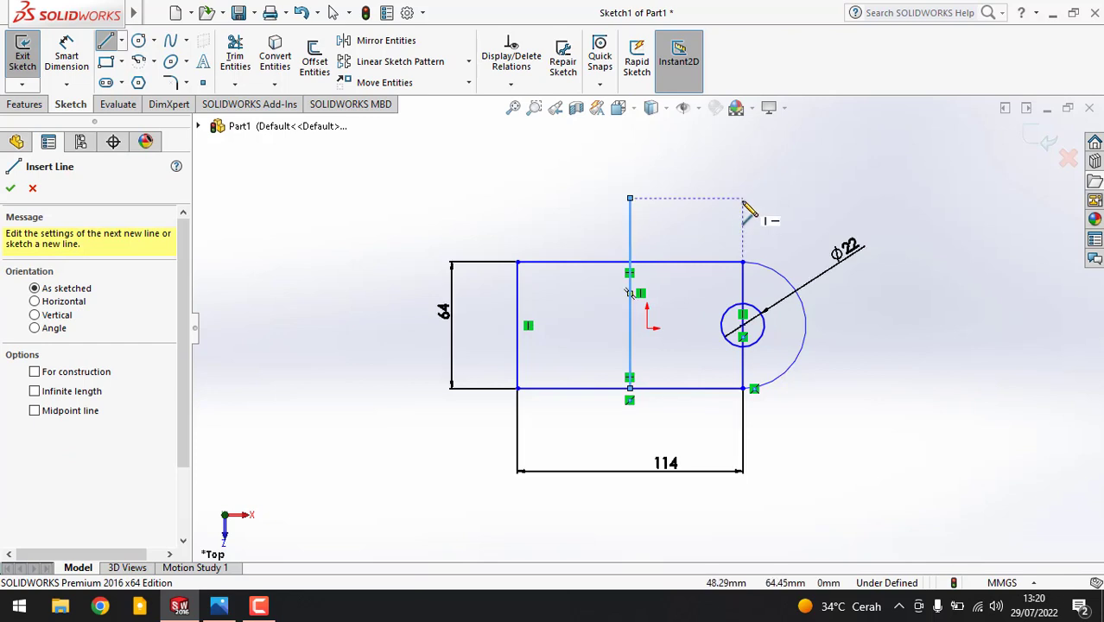
{"action": "key", "text": "Escape"}
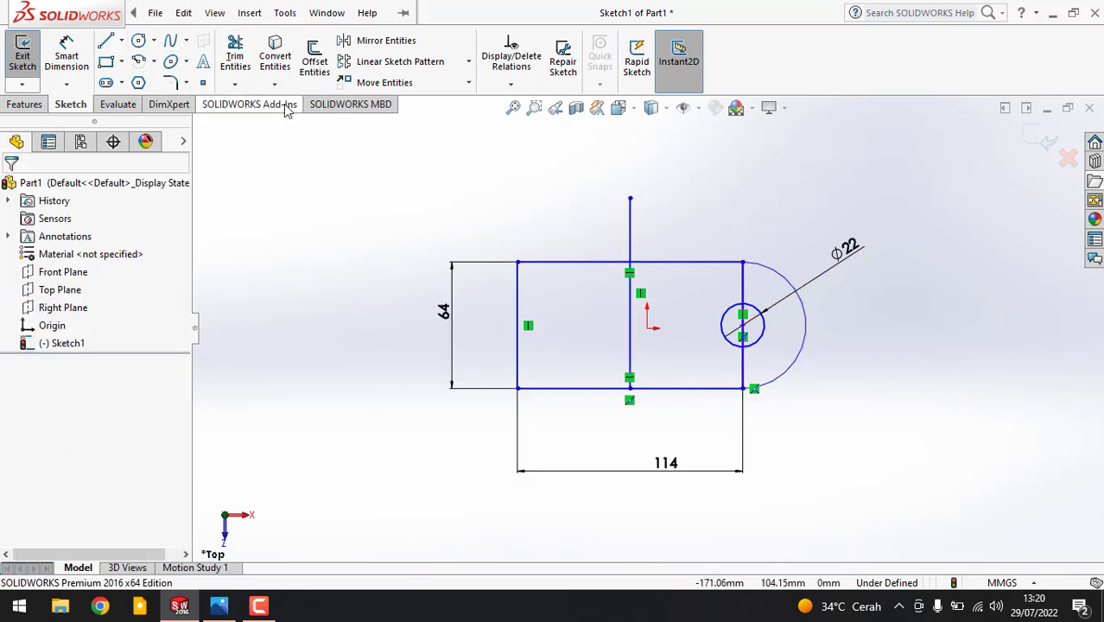
- Try to mirror the 22 mm circle and the right arc, removing the vertical line from the entities to mirror
{"action": "left_click", "coordinate": [380, 41]}
{"action": "left_click", "coordinate": [762, 332]}
{"action": "left_click", "coordinate": [804, 329]}
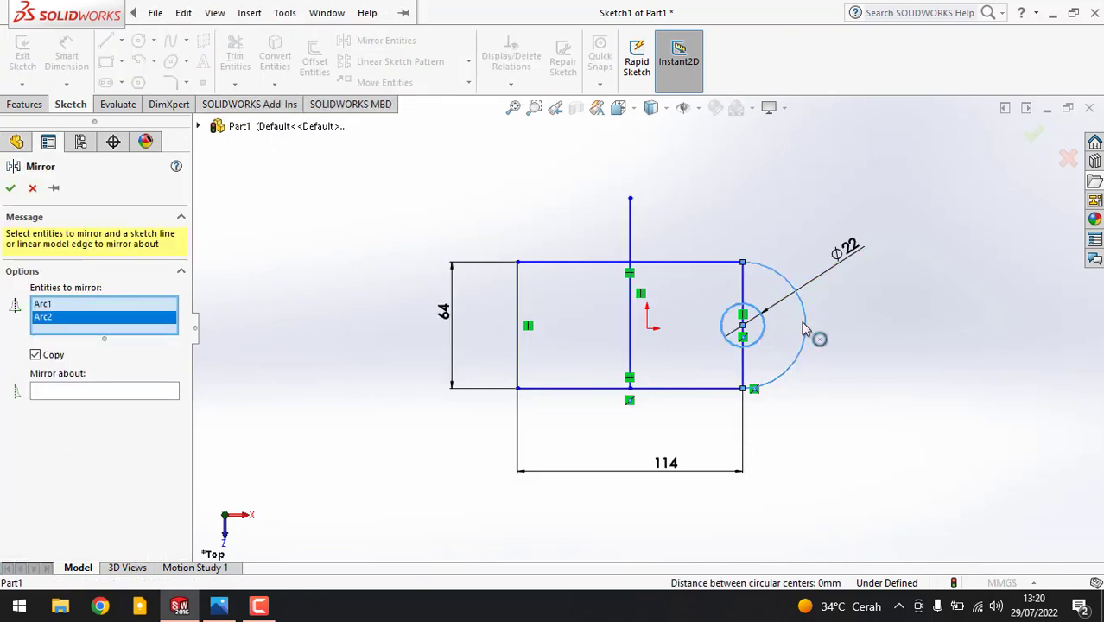
{"action": "right_click", "coordinate": [635, 327]}
{"action": "left_click", "coordinate": [629, 317]}
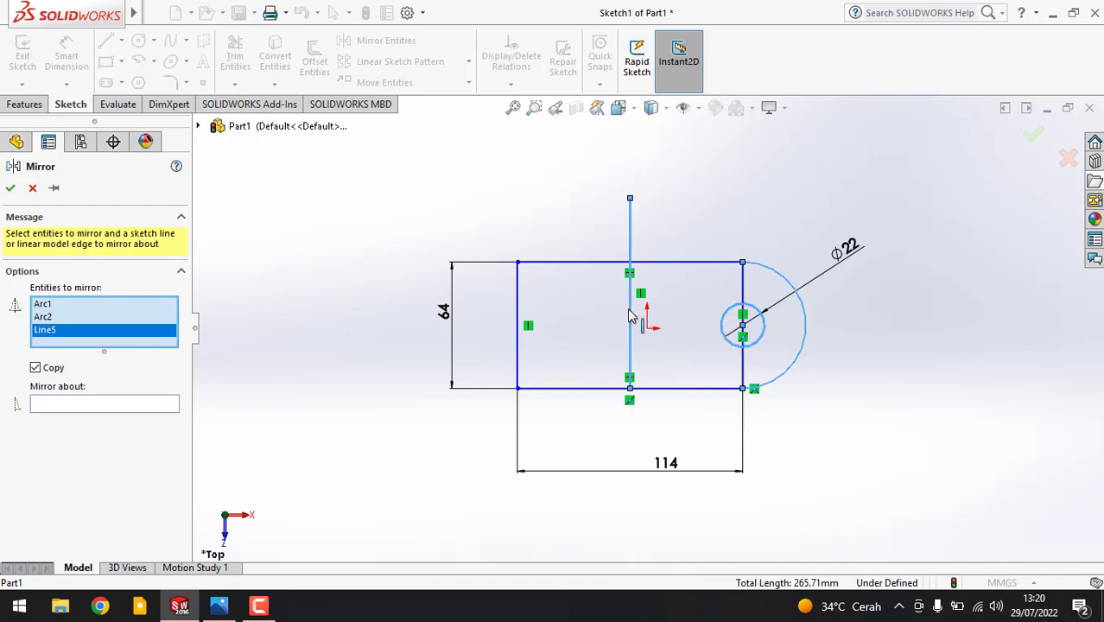
{"action": "right_click", "coordinate": [604, 321]}
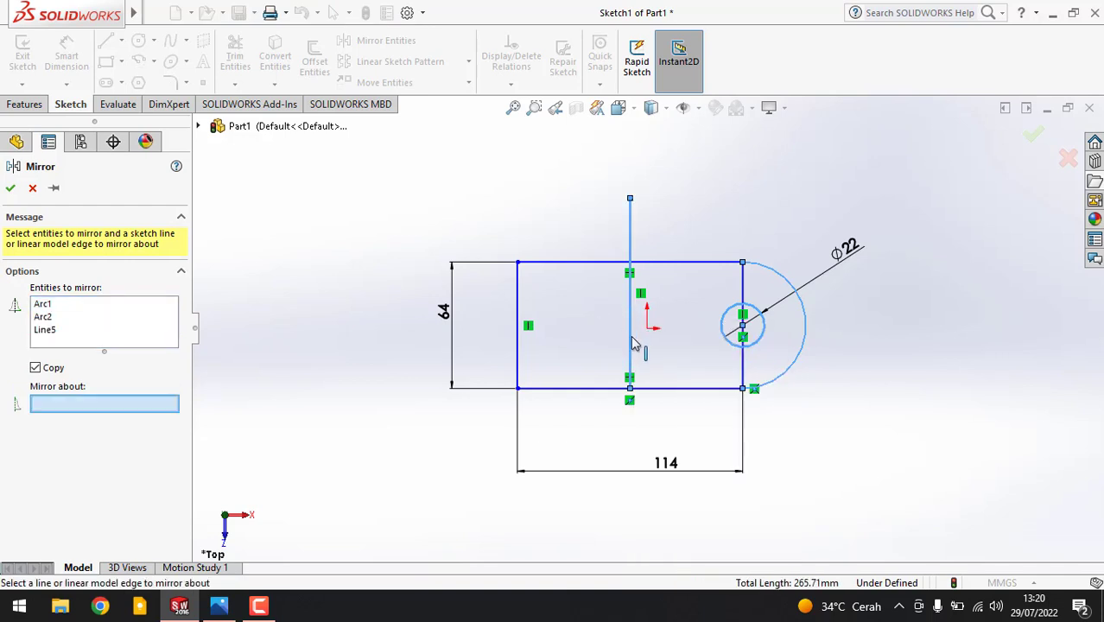
{"action": "right_click", "coordinate": [52, 329]}
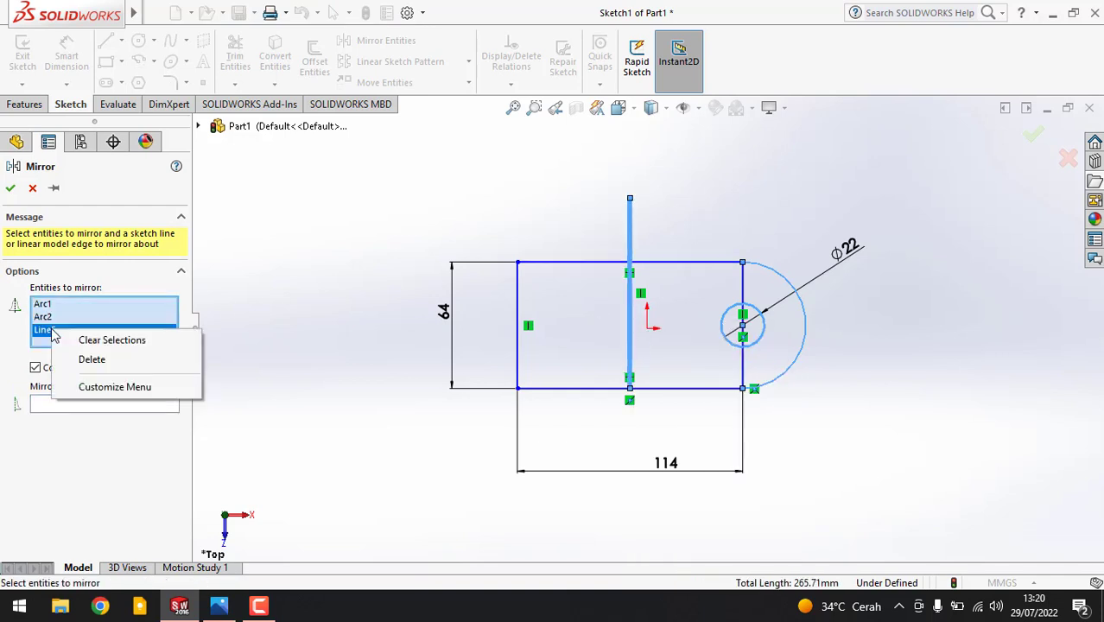
{"action": "left_click", "coordinate": [90, 360]}
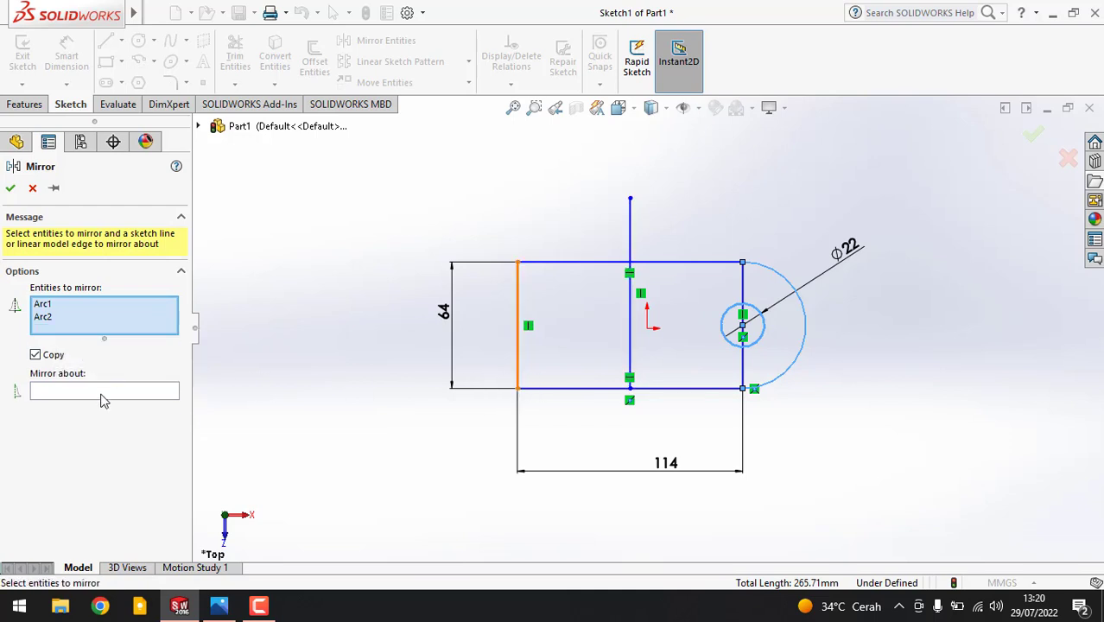
{"action": "right_click", "coordinate": [594, 339]}
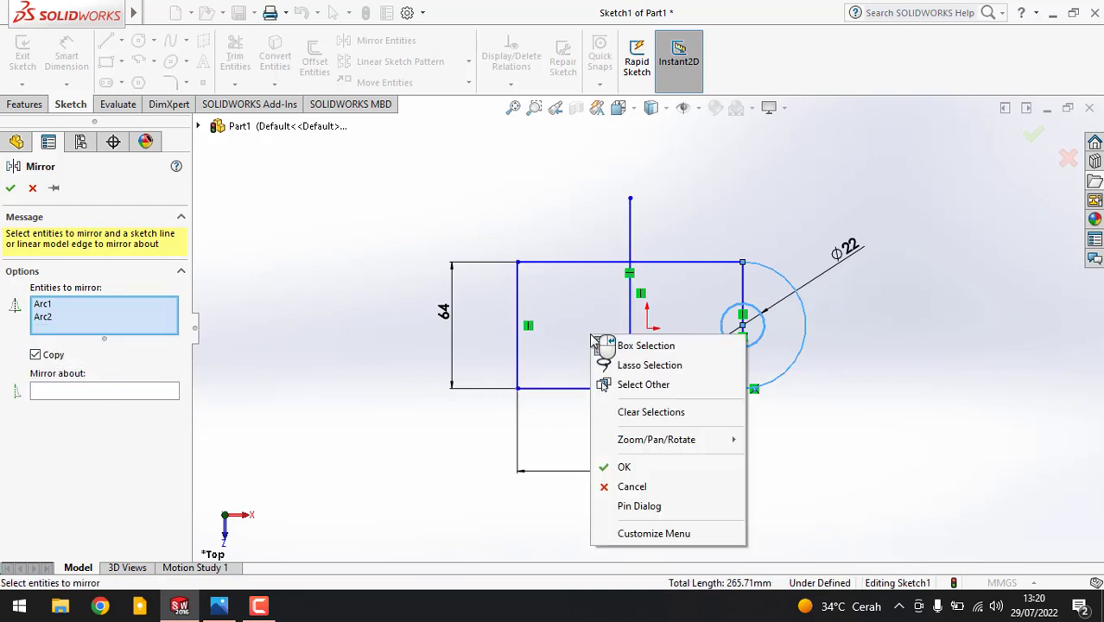
{"action": "left_click", "coordinate": [644, 469]}
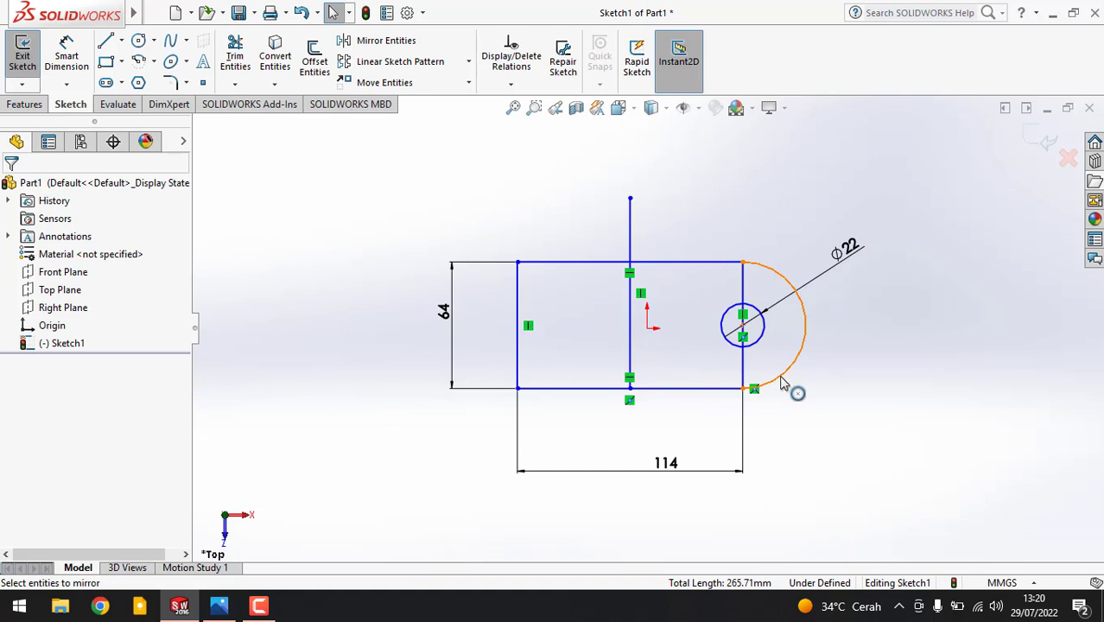
{"action": "key", "text": "ctrl+z"}
{"action": "key", "text": "ctrl+y"}
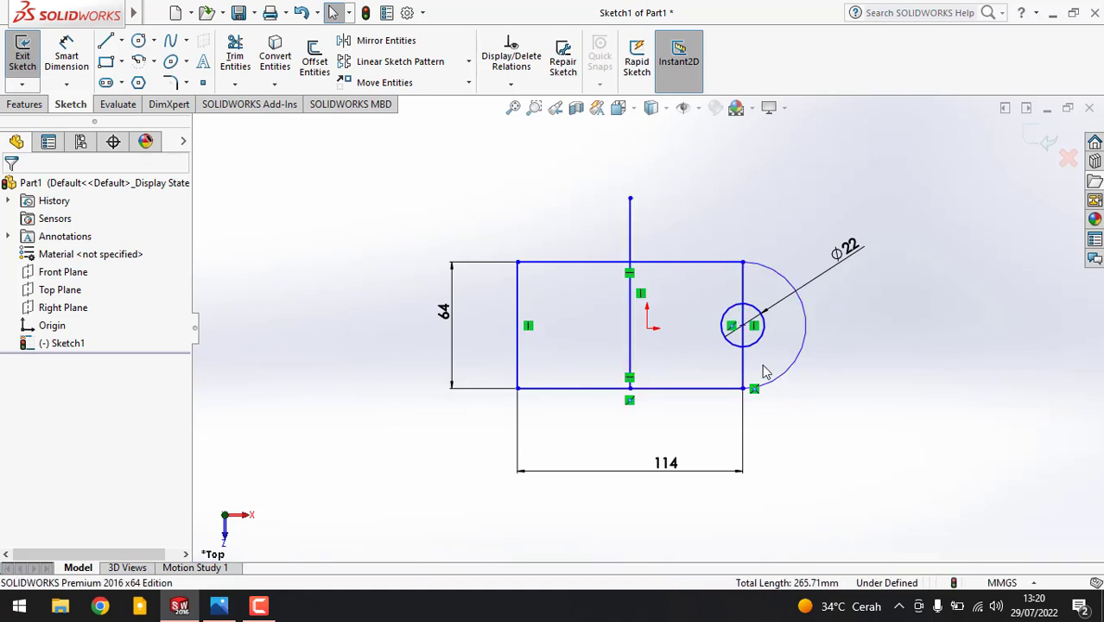
- Try a mirror with only the vertical line as the entity to mirror, and undo it
{"action": "left_click", "coordinate": [352, 40]}
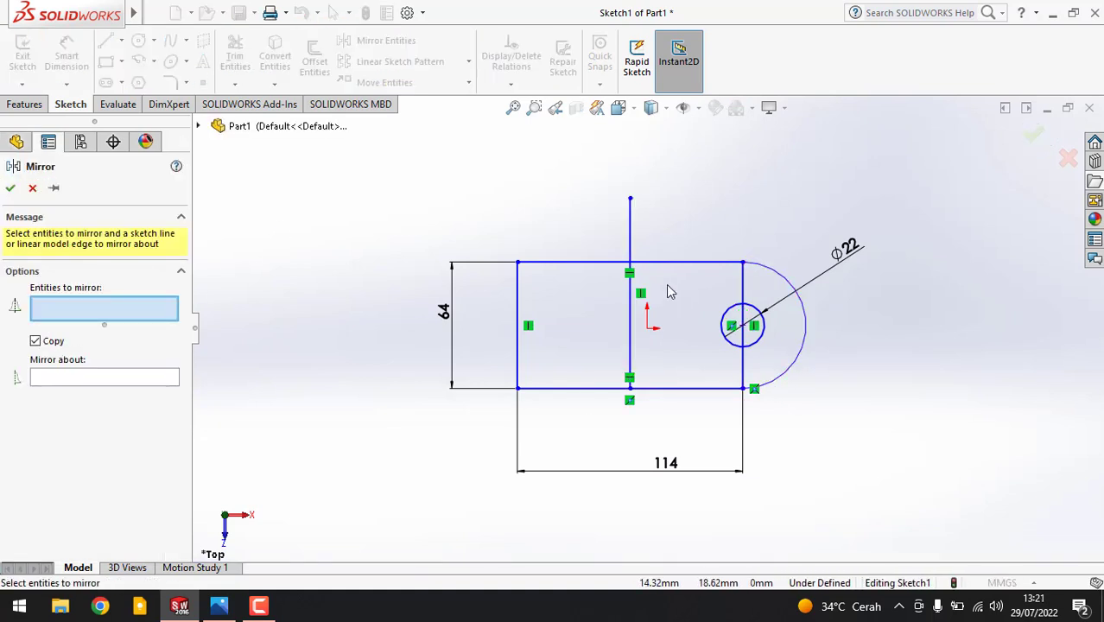
{"action": "left_click", "coordinate": [631, 235]}
{"action": "left_click", "coordinate": [80, 379]}
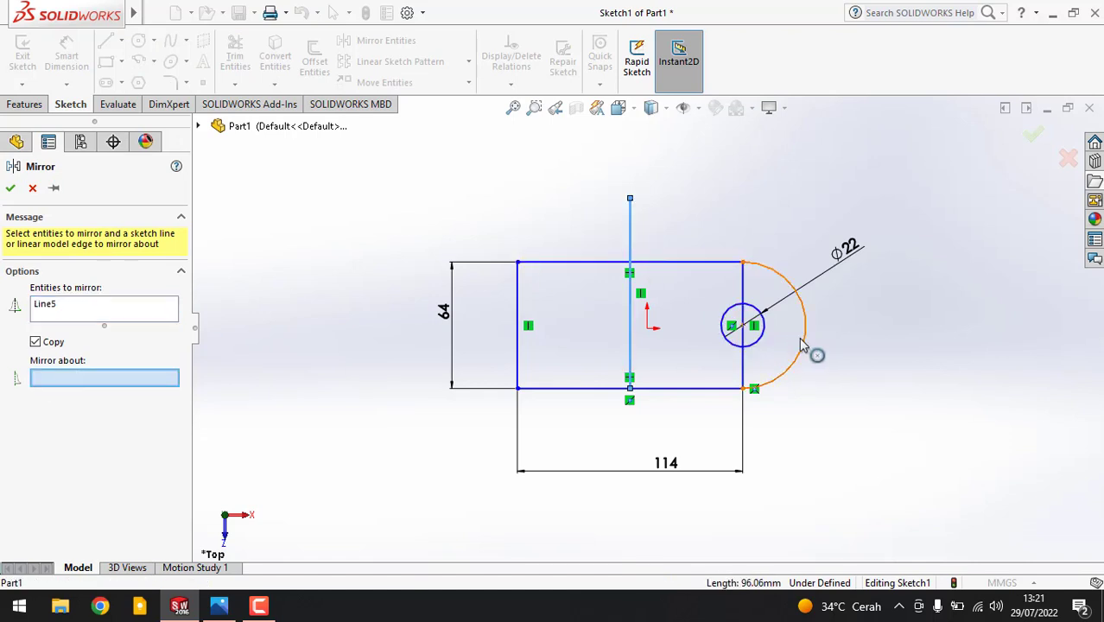
{"action": "left_click", "coordinate": [11, 189]}
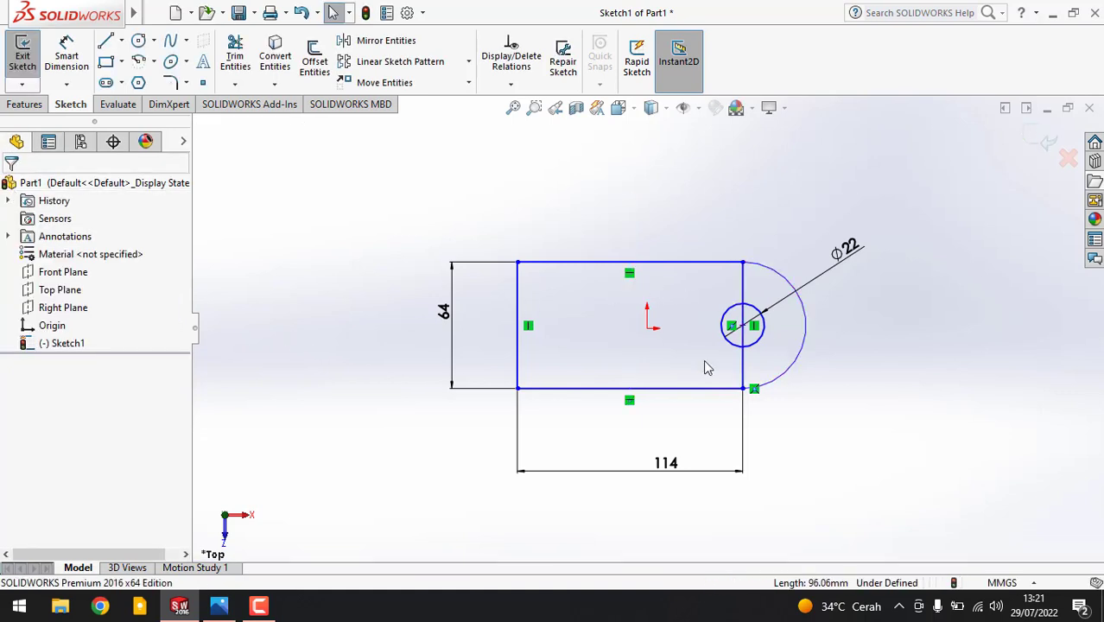
{"action": "key", "text": "ctrl+z"}
- Mirror the right arc and the 22 mm circle about the vertical middle line, and delete that line
{"action": "left_click", "coordinate": [370, 41]}
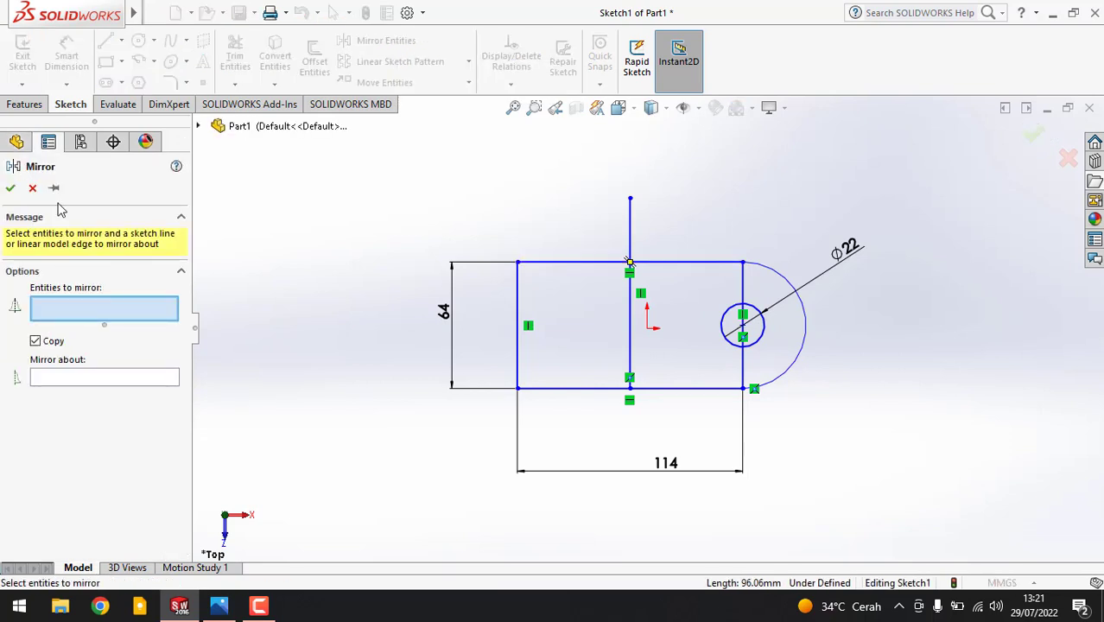
{"action": "left_click", "coordinate": [799, 354]}
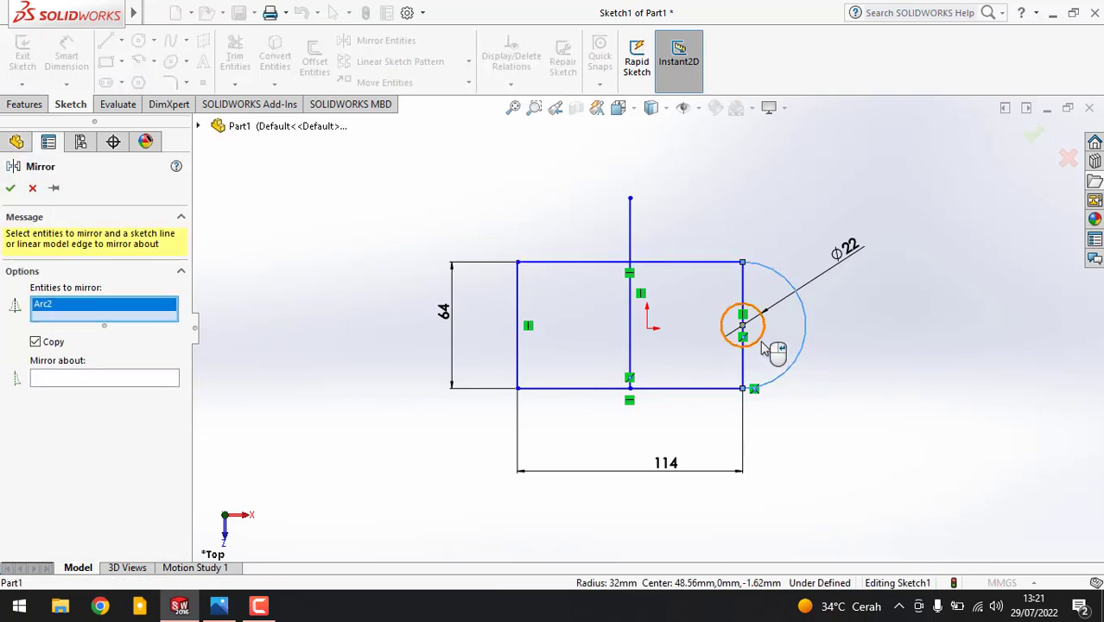
{"action": "left_click", "coordinate": [762, 344]}
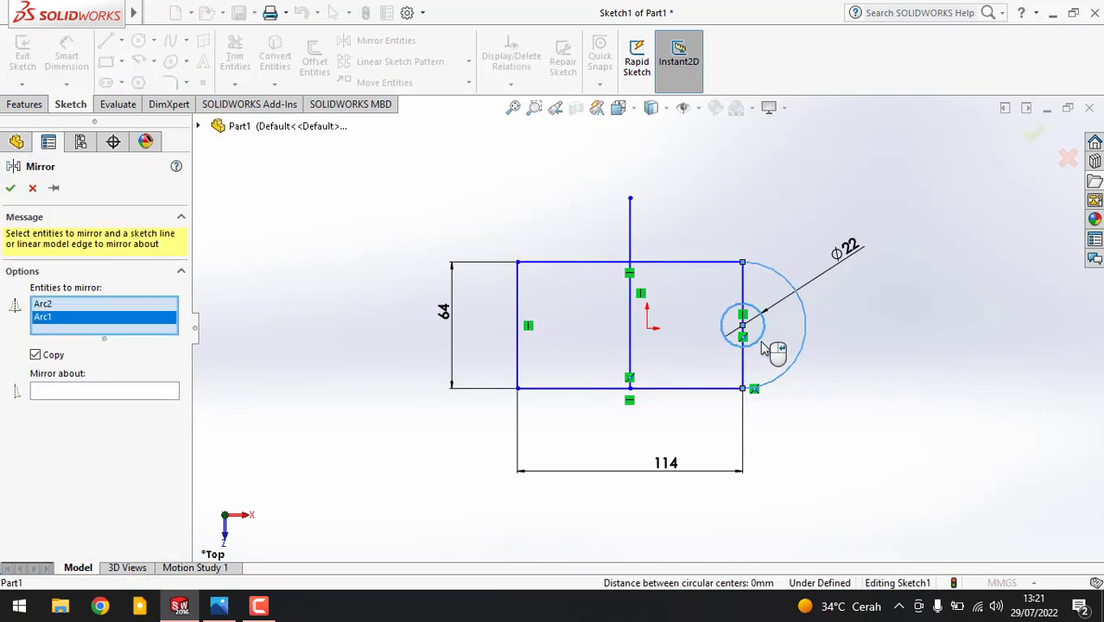
{"action": "left_click", "coordinate": [631, 334]}
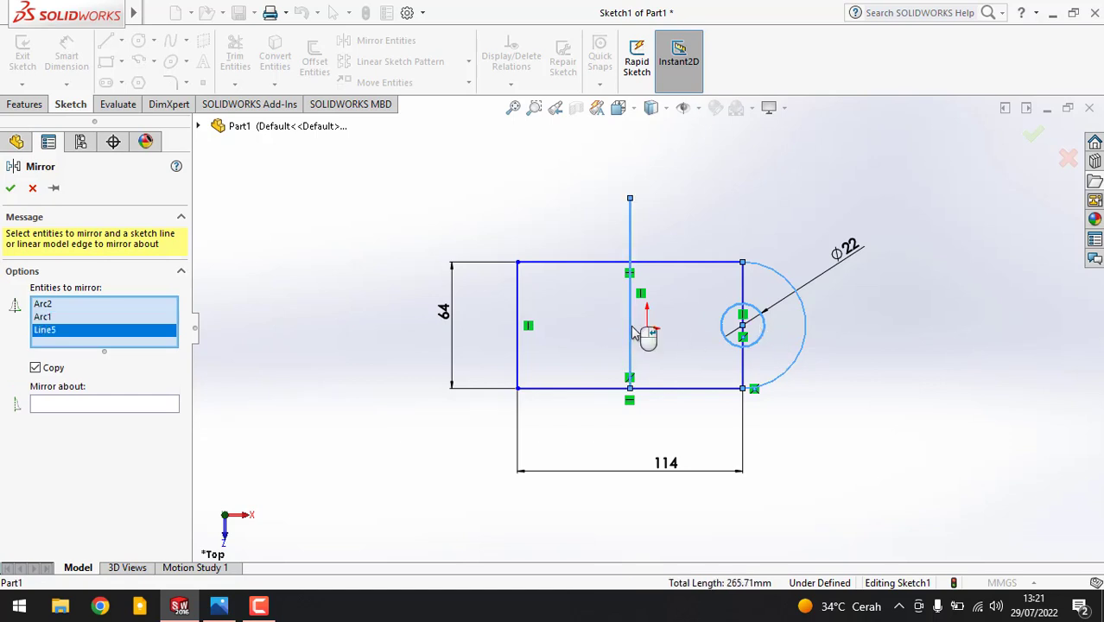
{"action": "right_click", "coordinate": [634, 333]}
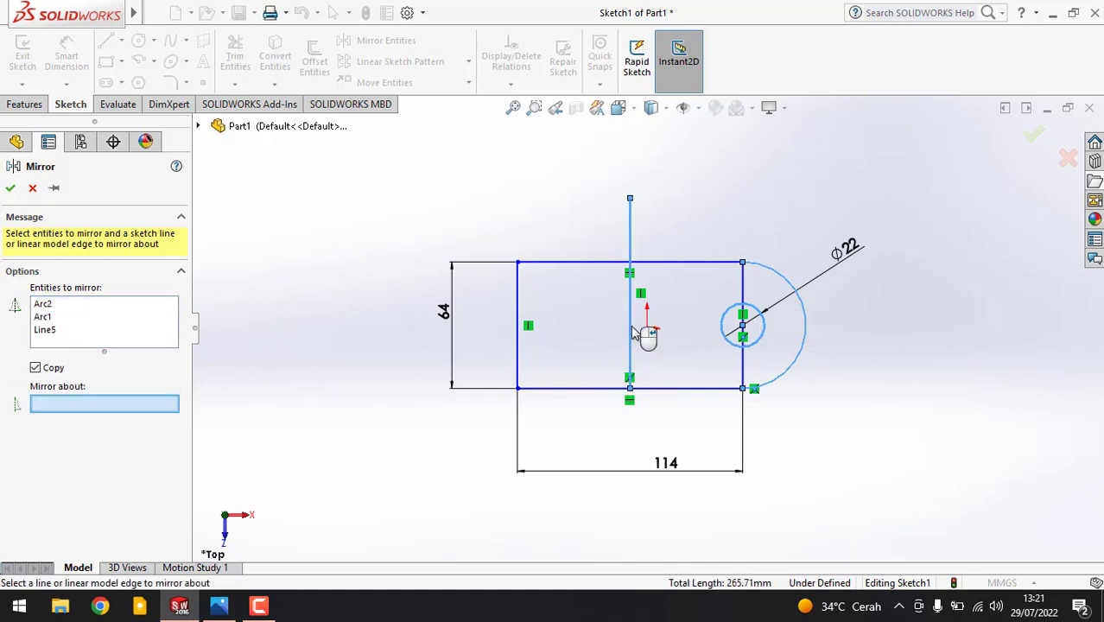
{"action": "left_click", "coordinate": [633, 333]}
{"action": "right_click", "coordinate": [634, 335]}
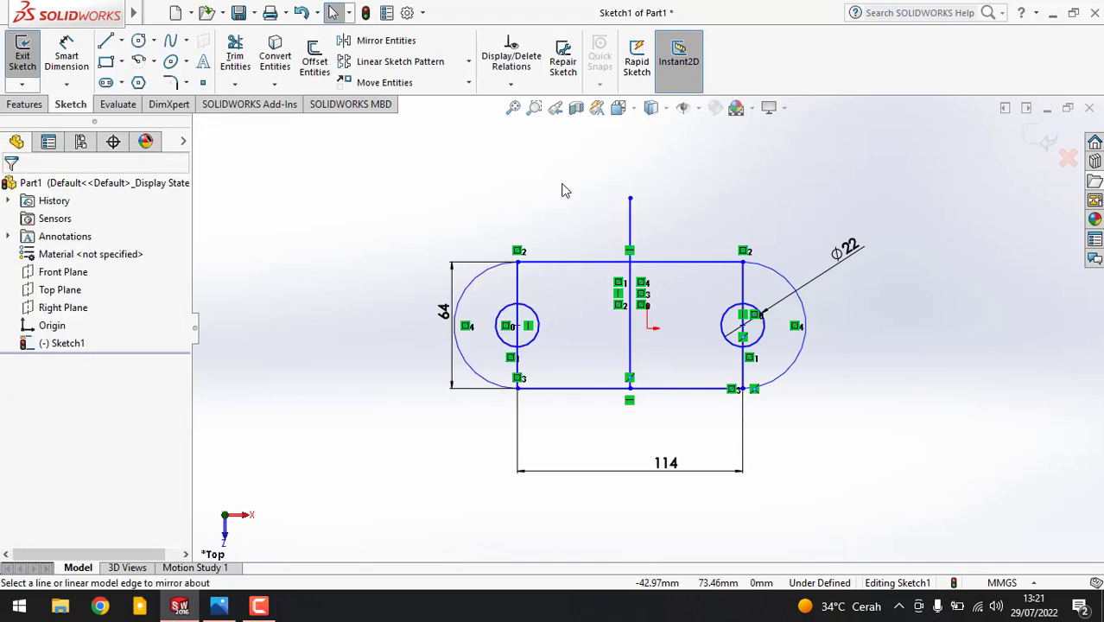
{"action": "left_click", "coordinate": [630, 344]}
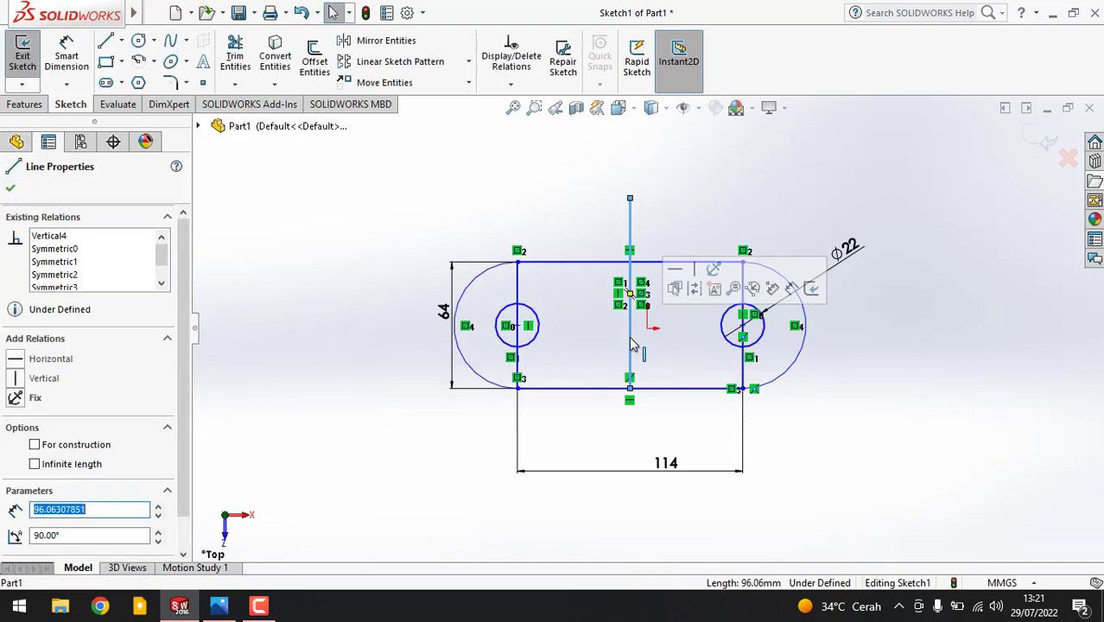
{"action": "key", "text": "Delete"}
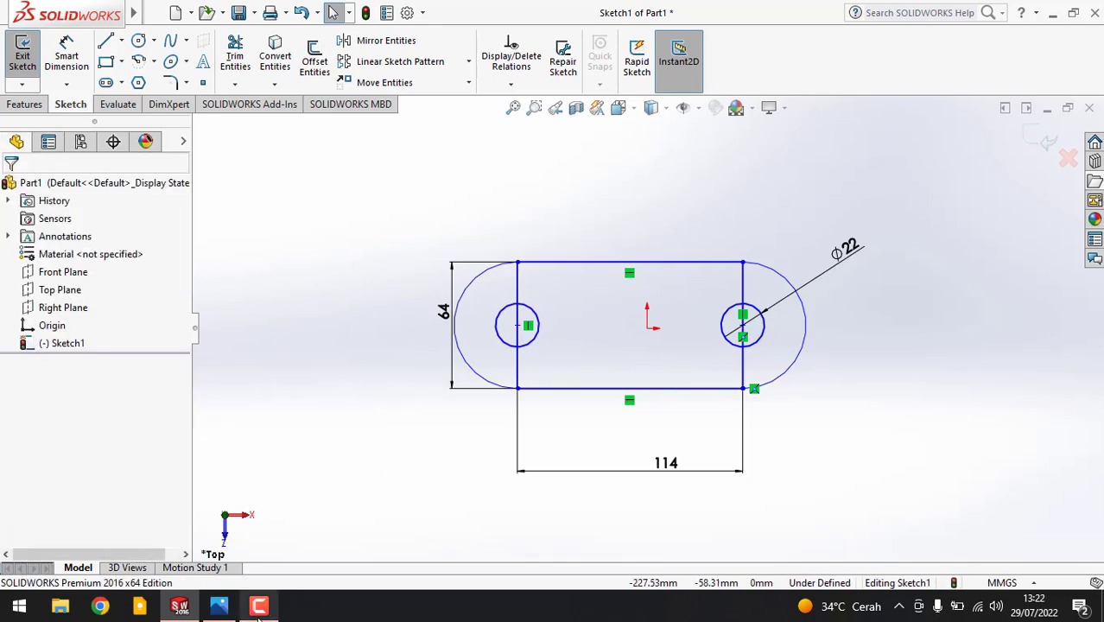
- Start a boss extrusion of the base sketch using both rounded end regions and the middle region, leaving out the hole circles
{"action": "left_click", "coordinate": [219, 606]}
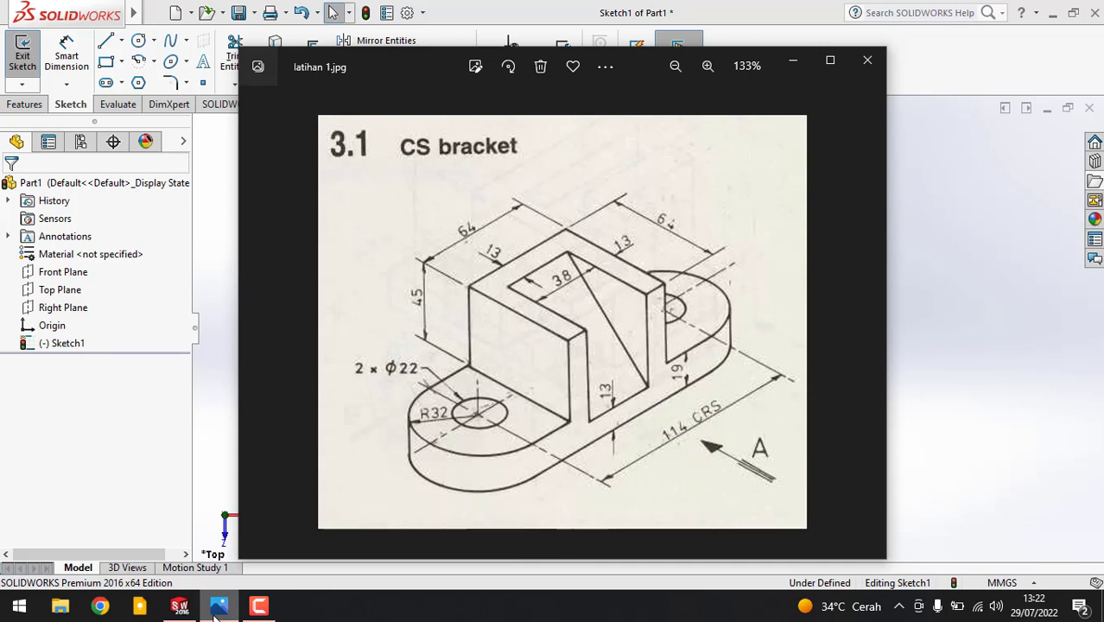
{"action": "left_click", "coordinate": [219, 606]}
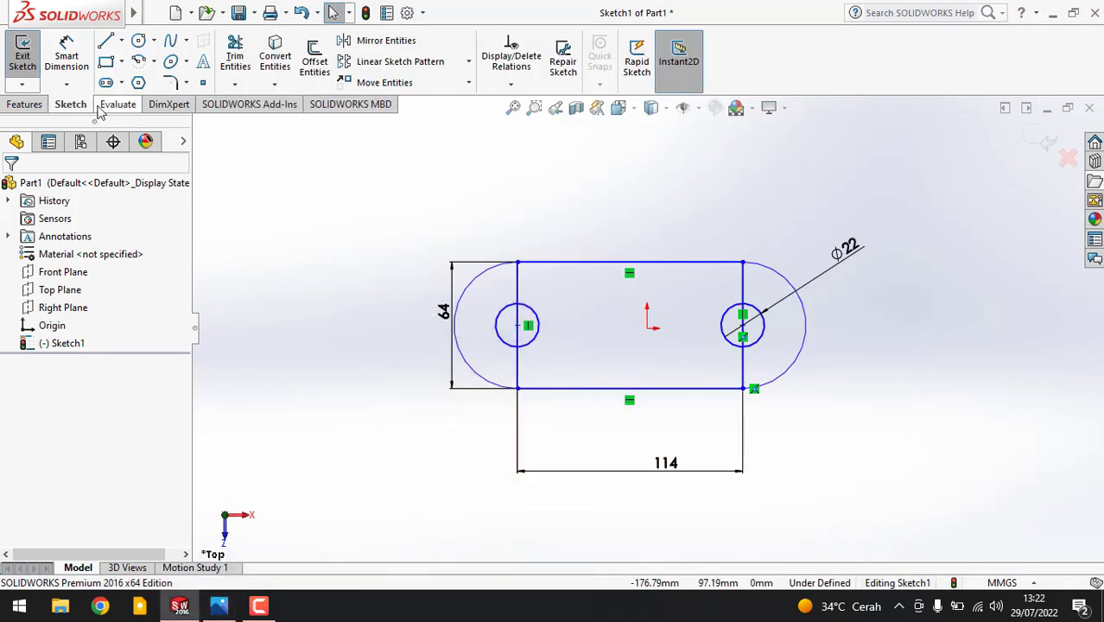
{"action": "left_click", "coordinate": [24, 104]}
{"action": "left_click_drag", "start_coordinate": [914, 430], "coordinate": [449, 237]}
{"action": "left_click", "coordinate": [28, 57]}
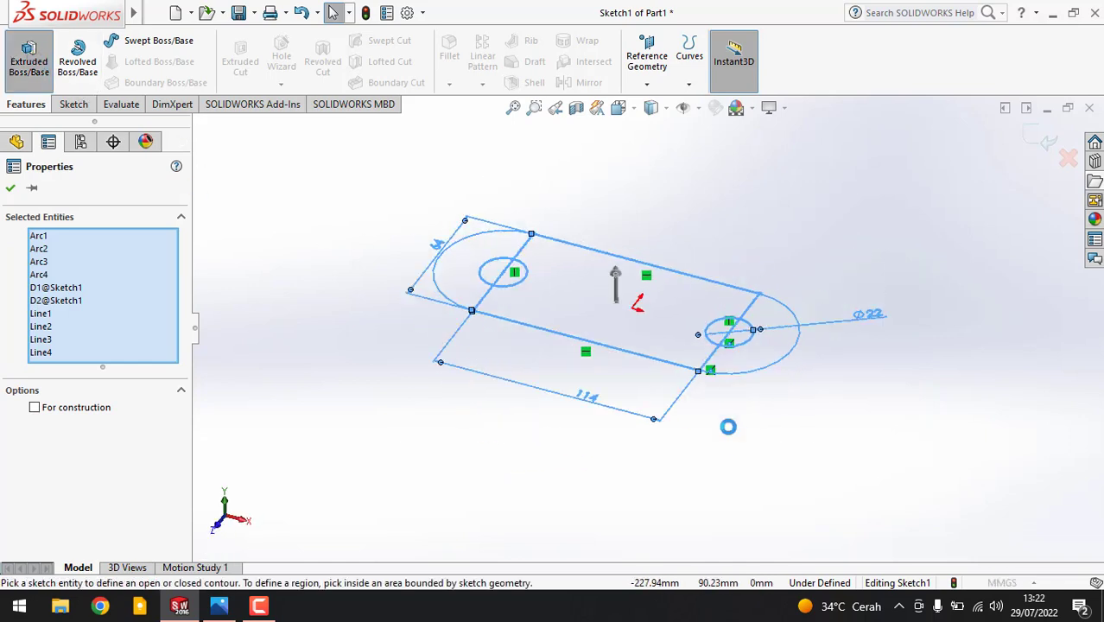
{"action": "left_click", "coordinate": [782, 350]}
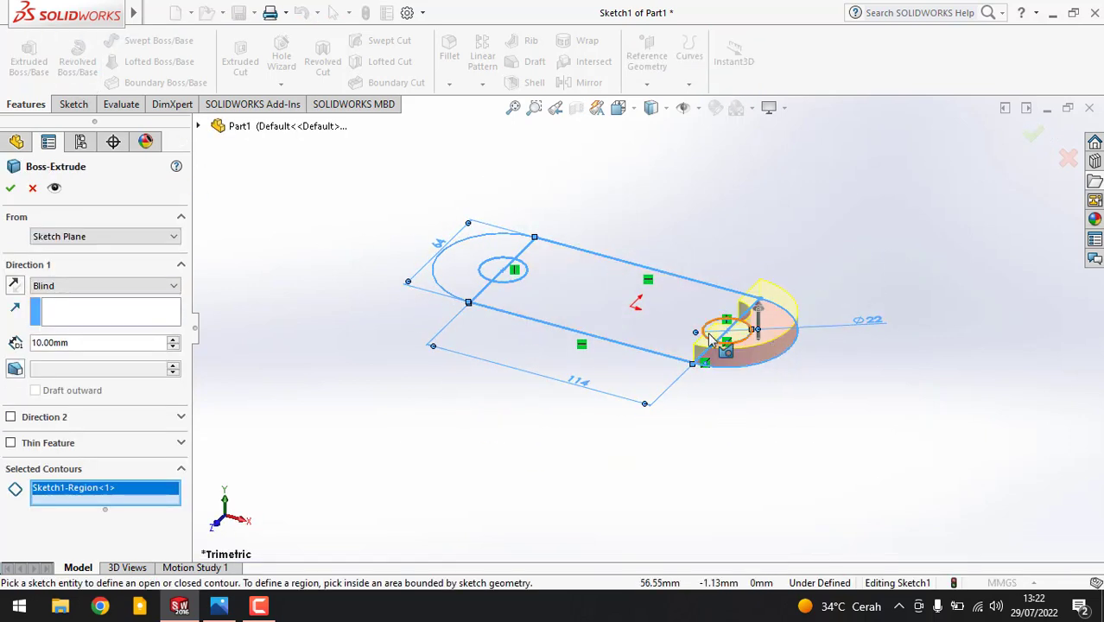
{"action": "left_click", "coordinate": [510, 313]}
{"action": "left_click", "coordinate": [458, 287]}
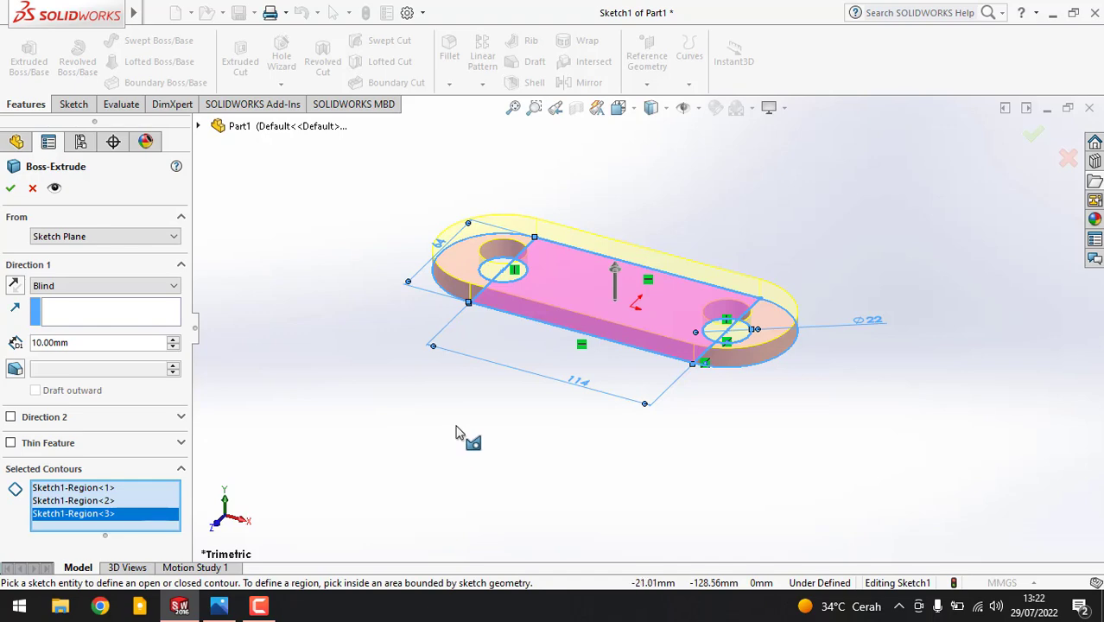
- Check the base thickness in the reference drawing and extrude the selected regions to a blind depth of 19 mm
{"action": "middle_click_drag", "start_coordinate": [931, 314], "coordinate": [855, 325]}
{"action": "right_click", "coordinate": [855, 325]}
{"action": "left_click", "coordinate": [837, 276]}
{"action": "middle_click_drag", "start_coordinate": [760, 299], "coordinate": [814, 290]}
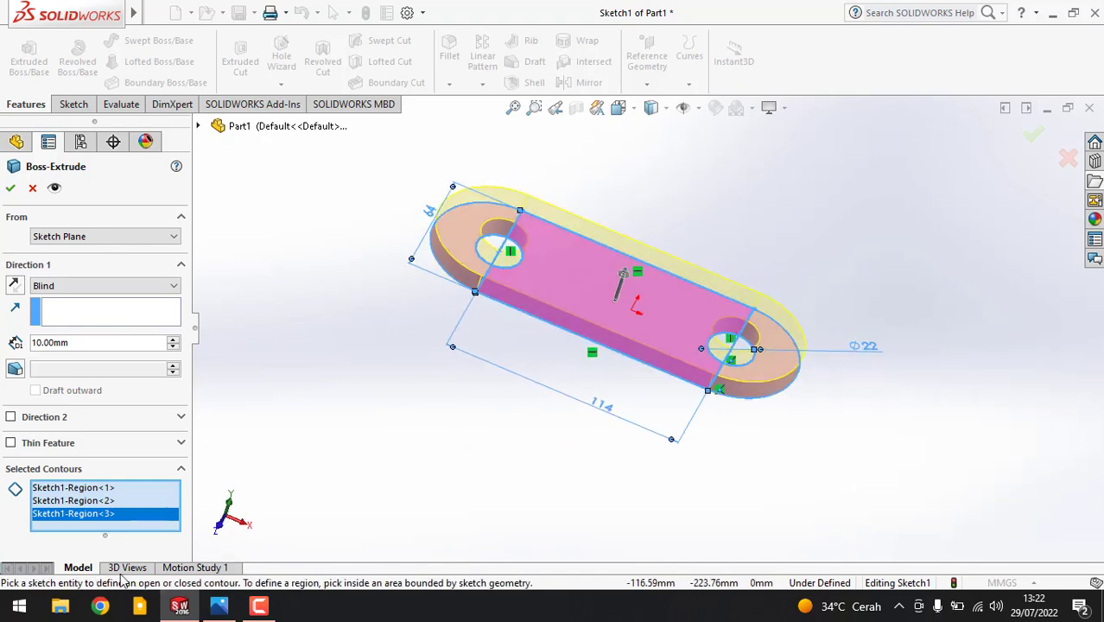
{"action": "left_click", "coordinate": [217, 607]}
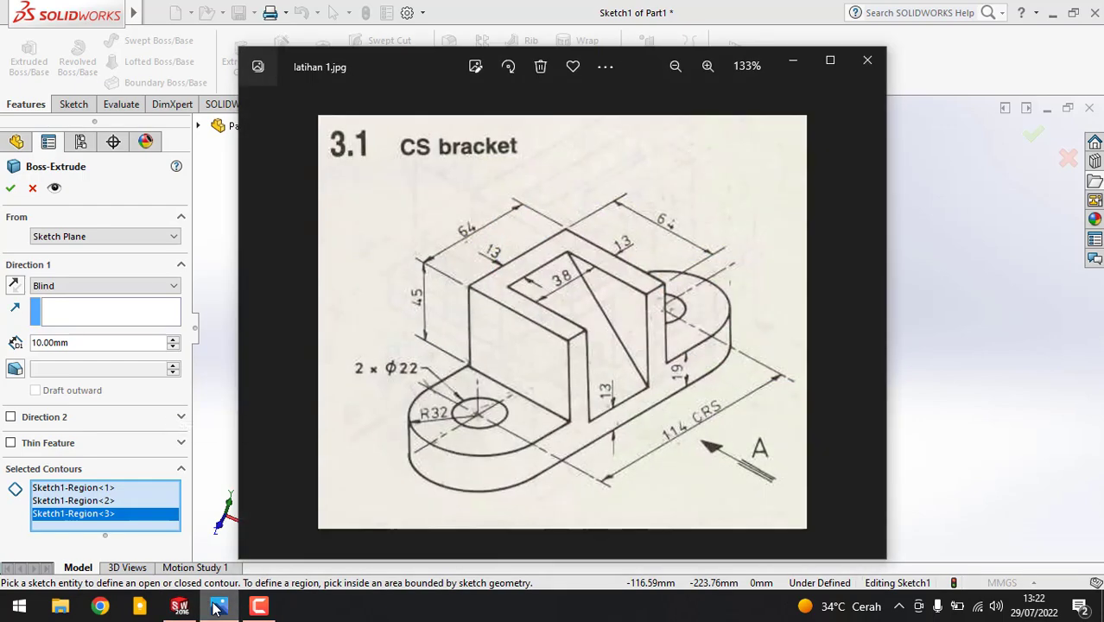
{"action": "left_click", "coordinate": [218, 608]}
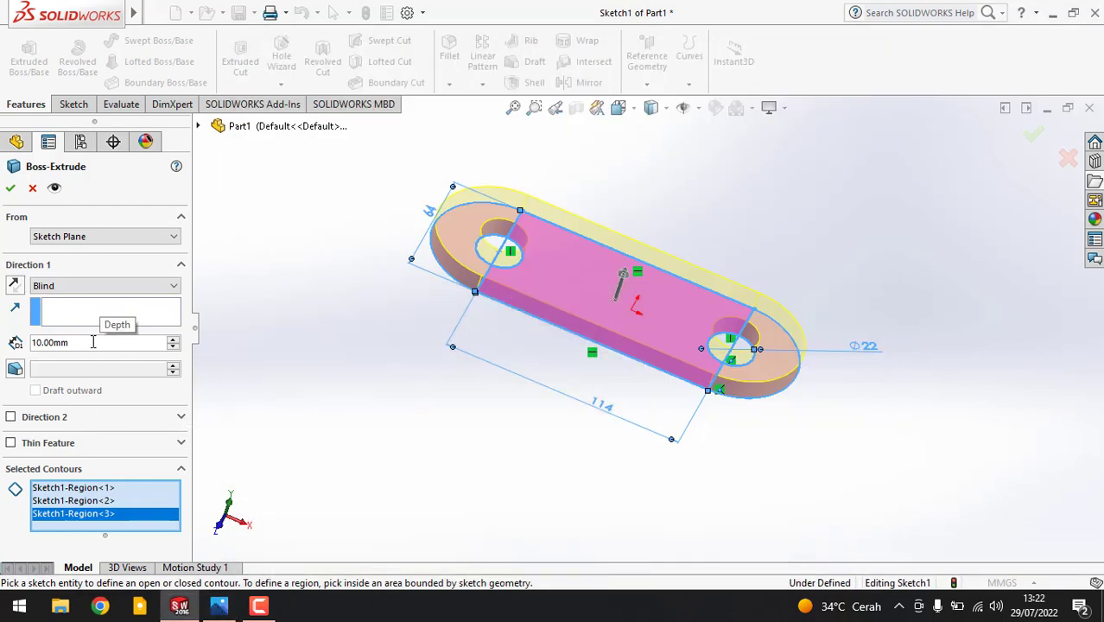
{"action": "type", "text": "19"}
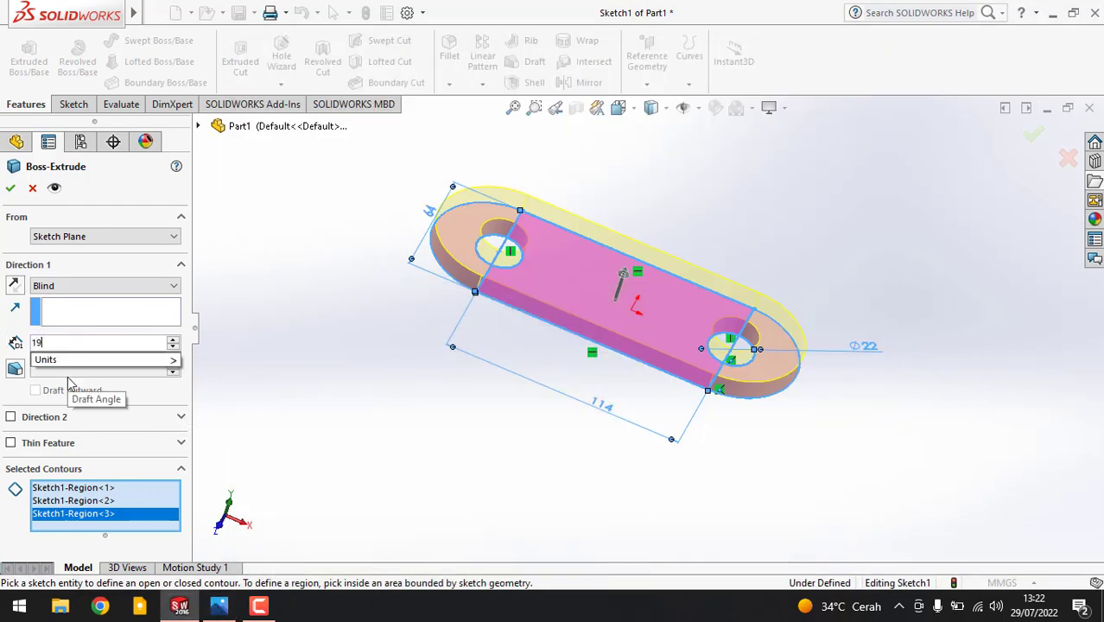
{"action": "key", "text": "Return"}
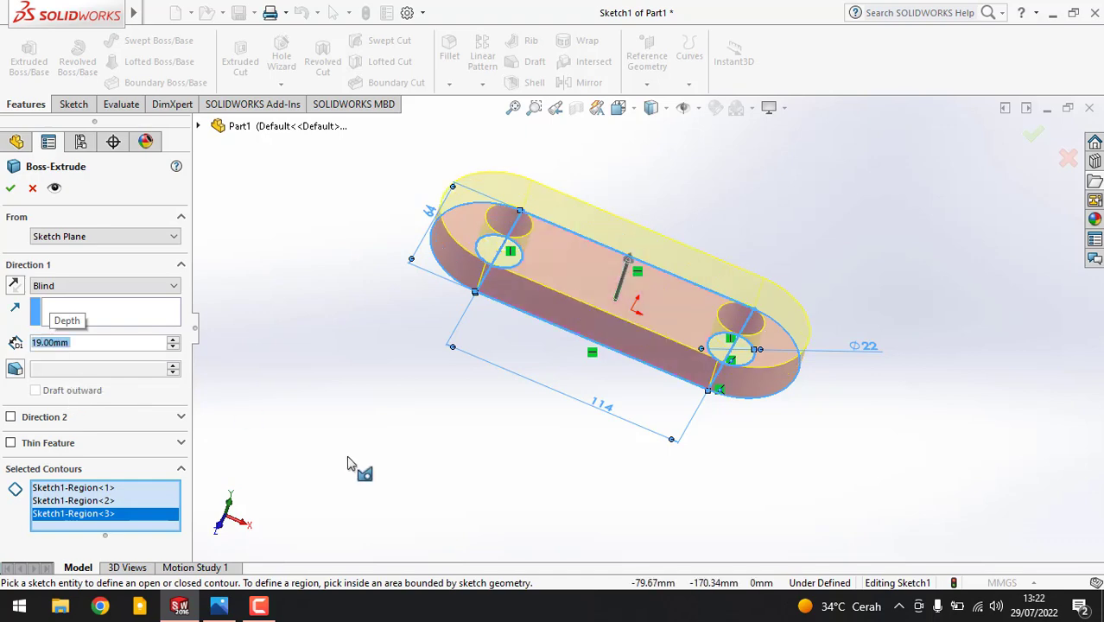
{"action": "key", "text": "Return"}
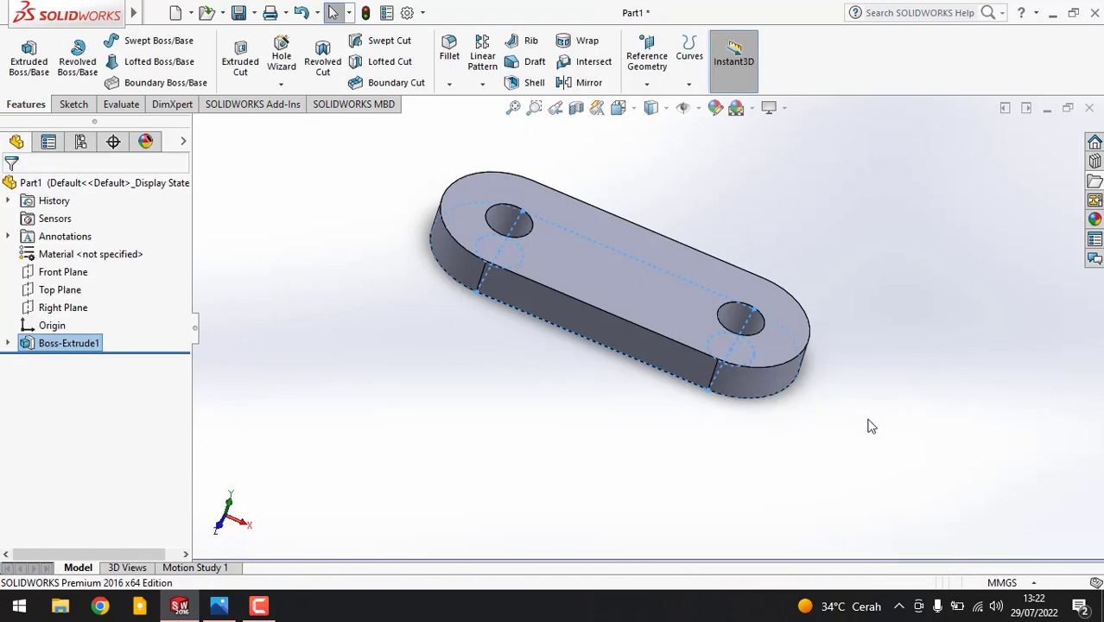
- Examine the extruded base plate from several view orientations
{"action": "middle_click_drag", "start_coordinate": [867, 424], "coordinate": [800, 302]}
{"action": "middle_click_drag", "start_coordinate": [799, 302], "coordinate": [785, 352], "text": "shift"}
{"action": "key", "text": "space"}
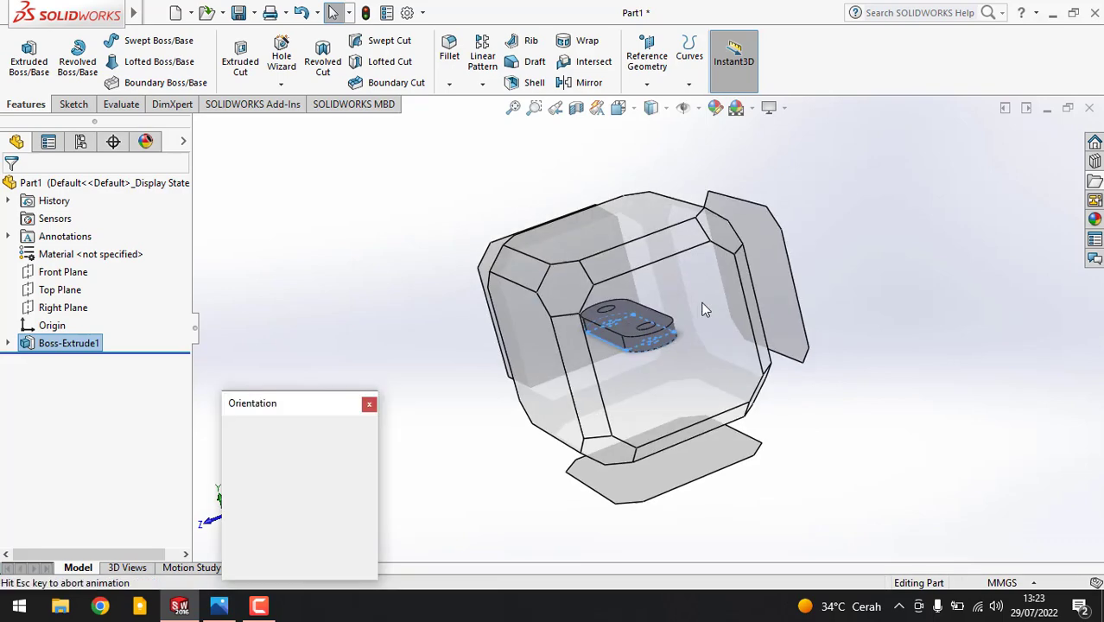
{"action": "left_click", "coordinate": [579, 281]}
{"action": "middle_click_drag", "start_coordinate": [688, 280], "coordinate": [683, 241]}
{"action": "key", "text": "space"}
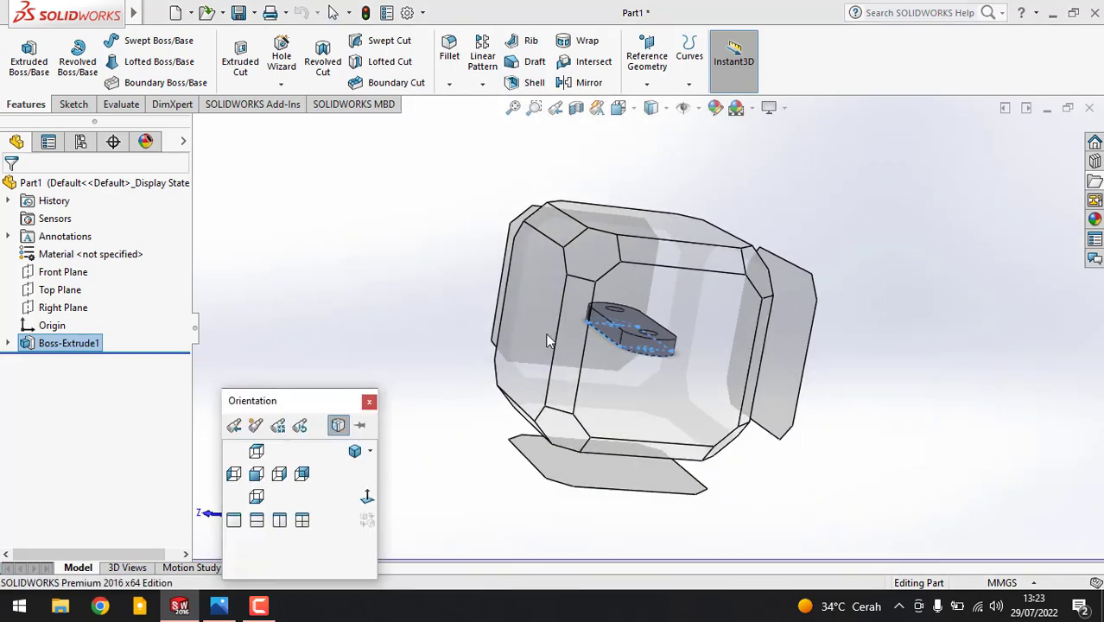
{"action": "left_click", "coordinate": [530, 303]}
{"action": "middle_click_drag", "start_coordinate": [530, 304], "coordinate": [673, 461]}
{"action": "left_click", "coordinate": [844, 186]}
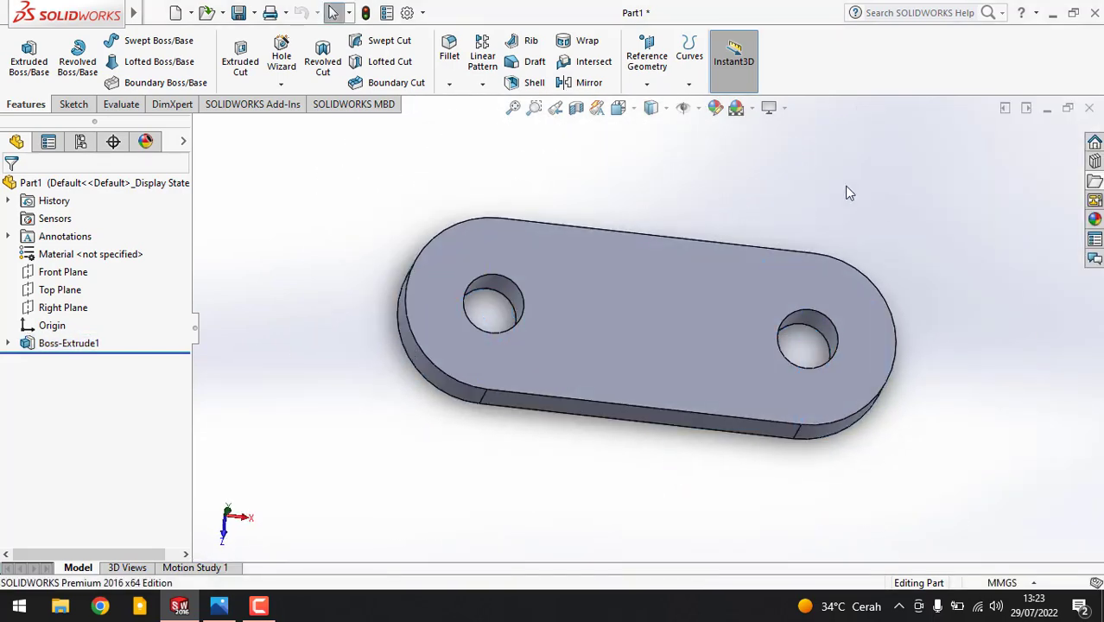
- Start a sketch on the plate's upper face and draw a vertical line between the midpoints of its two long edges
{"action": "left_click", "coordinate": [73, 104]}
{"action": "left_click", "coordinate": [614, 285]}
{"action": "left_click", "coordinate": [22, 50]}
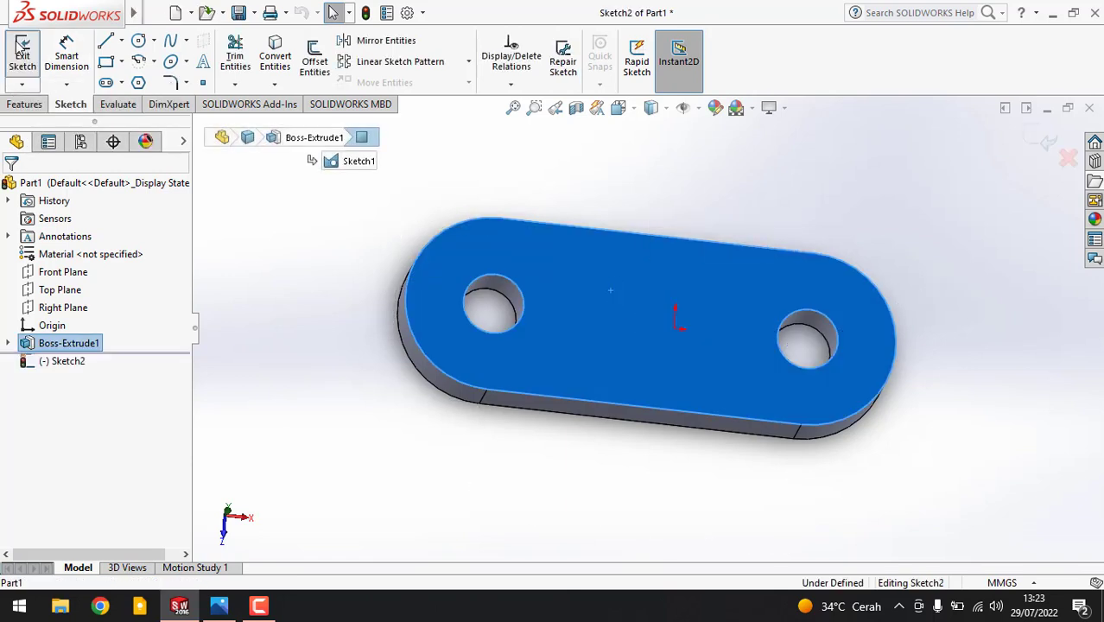
{"action": "left_click", "coordinate": [106, 41]}
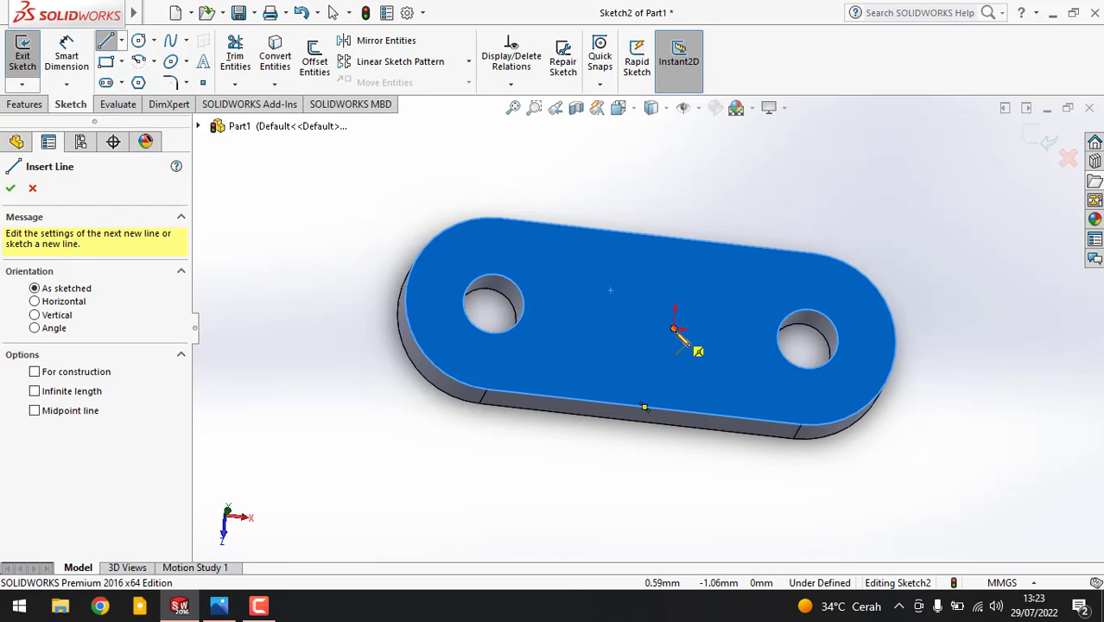
{"action": "key", "text": "space"}
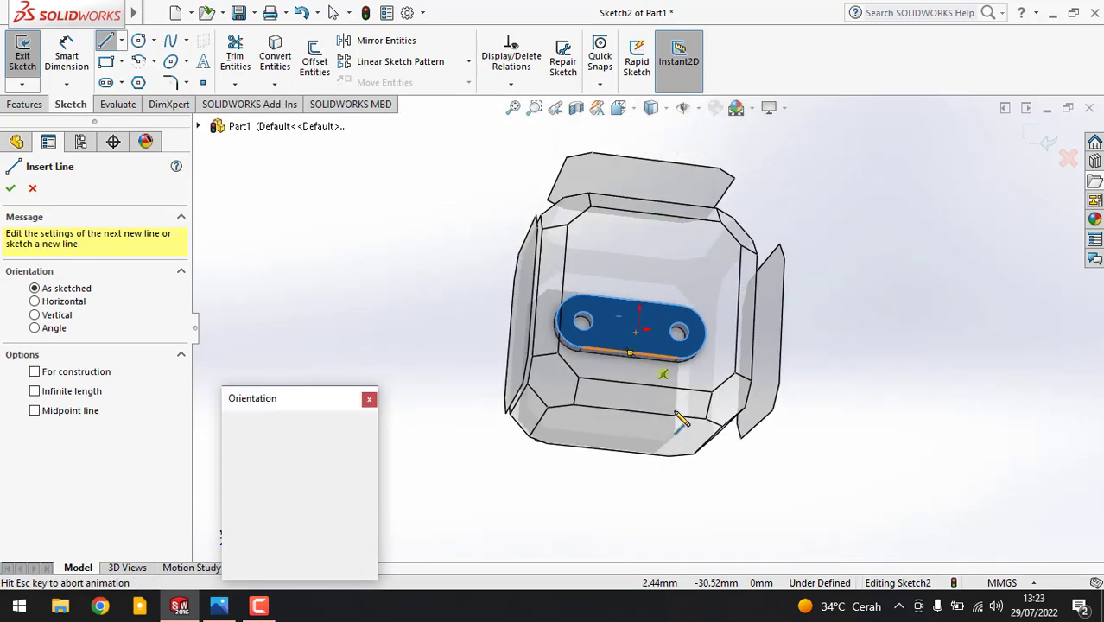
{"action": "left_click", "coordinate": [709, 320]}
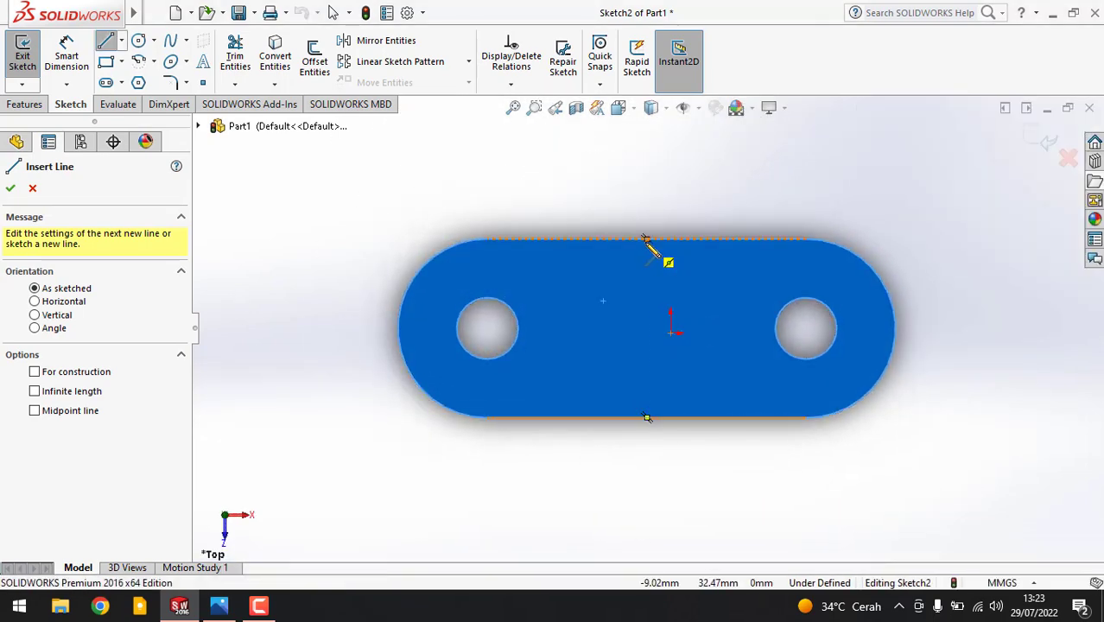
{"action": "left_click", "coordinate": [647, 239]}
{"action": "left_click", "coordinate": [647, 418]}
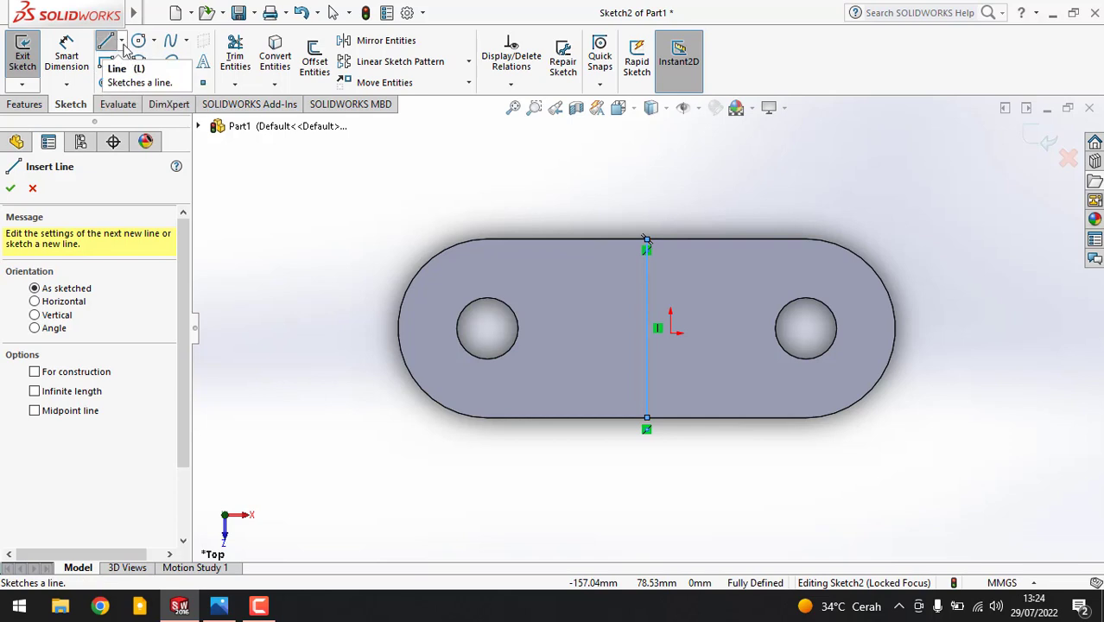
- Sketch vertical lines across the plate about 37 mm left and about 36 mm right of the middle line, ending on the long edges
{"action": "left_click", "coordinate": [105, 41]}
{"action": "left_click", "coordinate": [106, 42]}
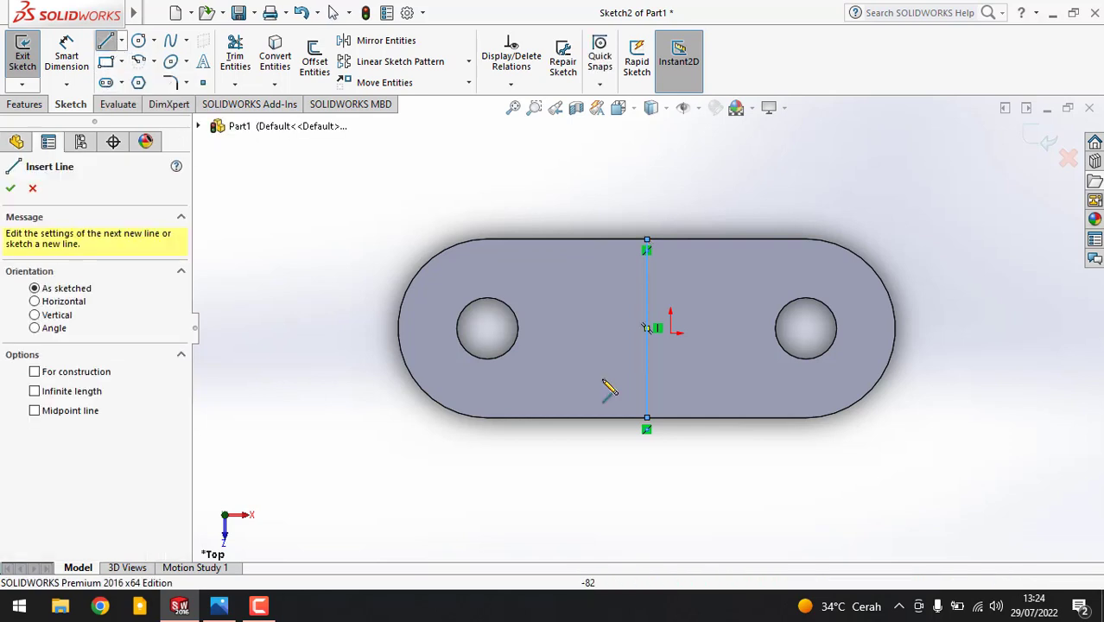
{"action": "left_click", "coordinate": [544, 241]}
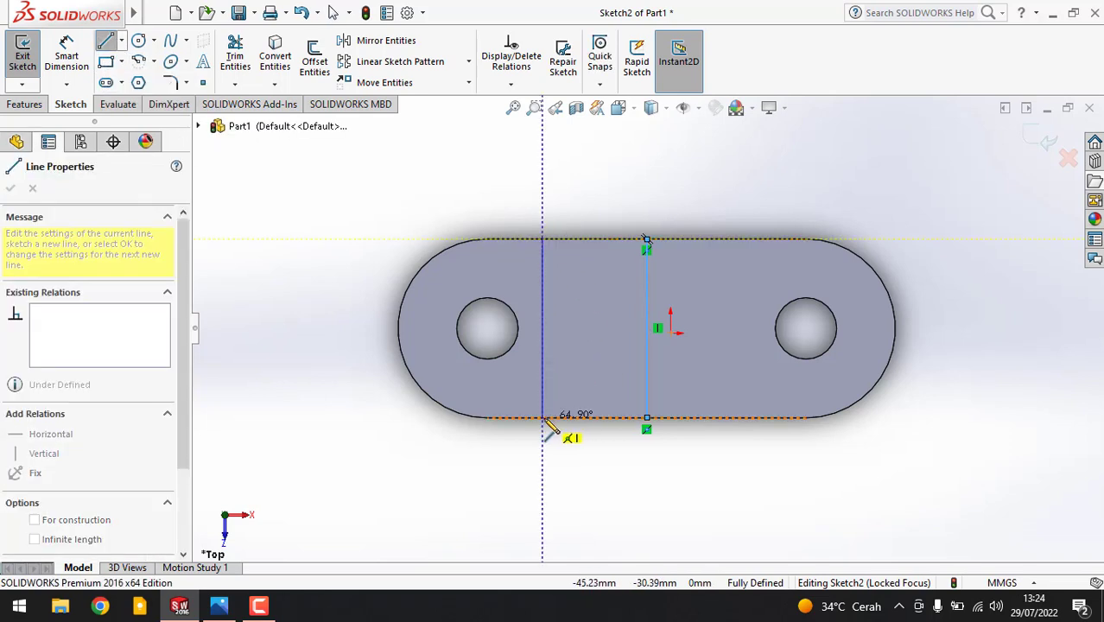
{"action": "left_click", "coordinate": [542, 419]}
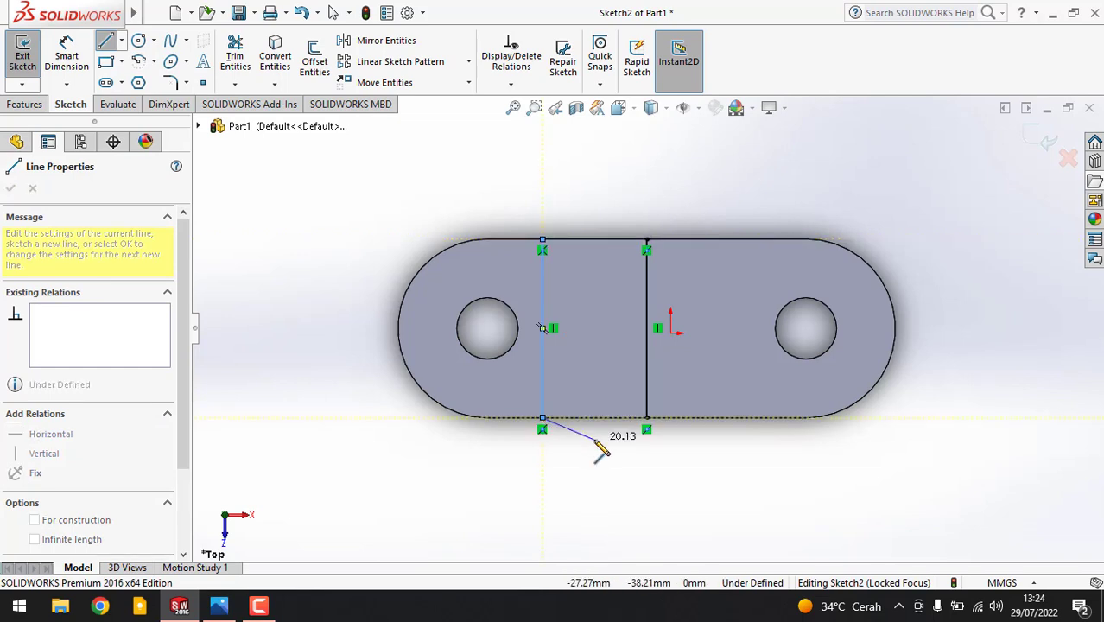
{"action": "key", "text": "Escape"}
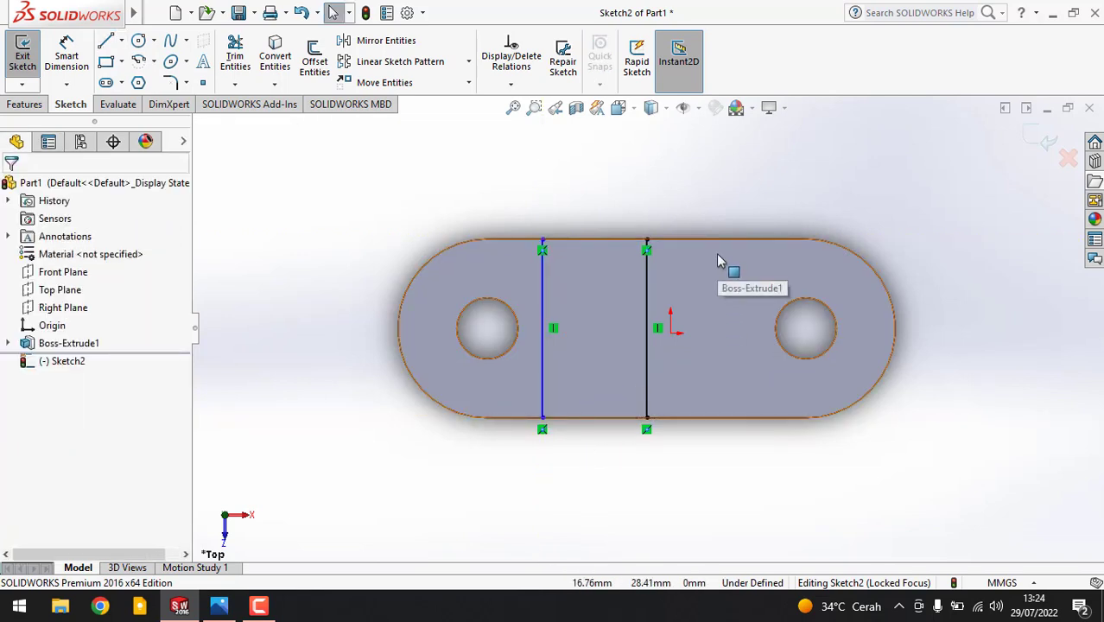
{"action": "key", "text": "l"}
{"action": "left_click", "coordinate": [746, 240]}
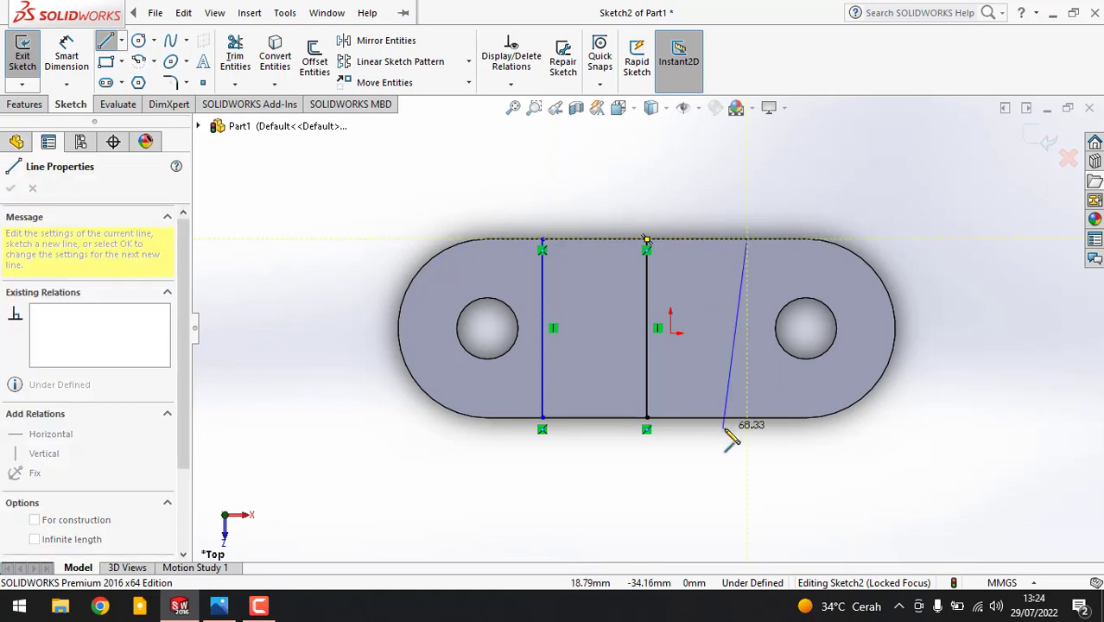
{"action": "left_click", "coordinate": [747, 418]}
{"action": "key", "text": "Escape"}
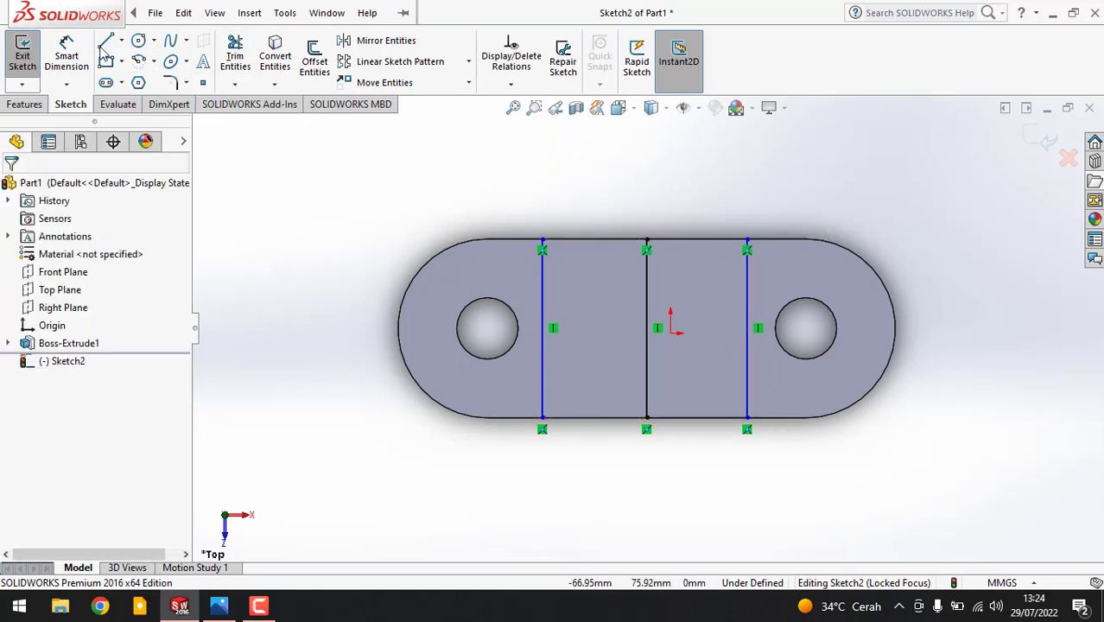
- Dimension the distance between the middle line and the right vertical line as 32 mm
{"action": "left_click", "coordinate": [67, 55]}
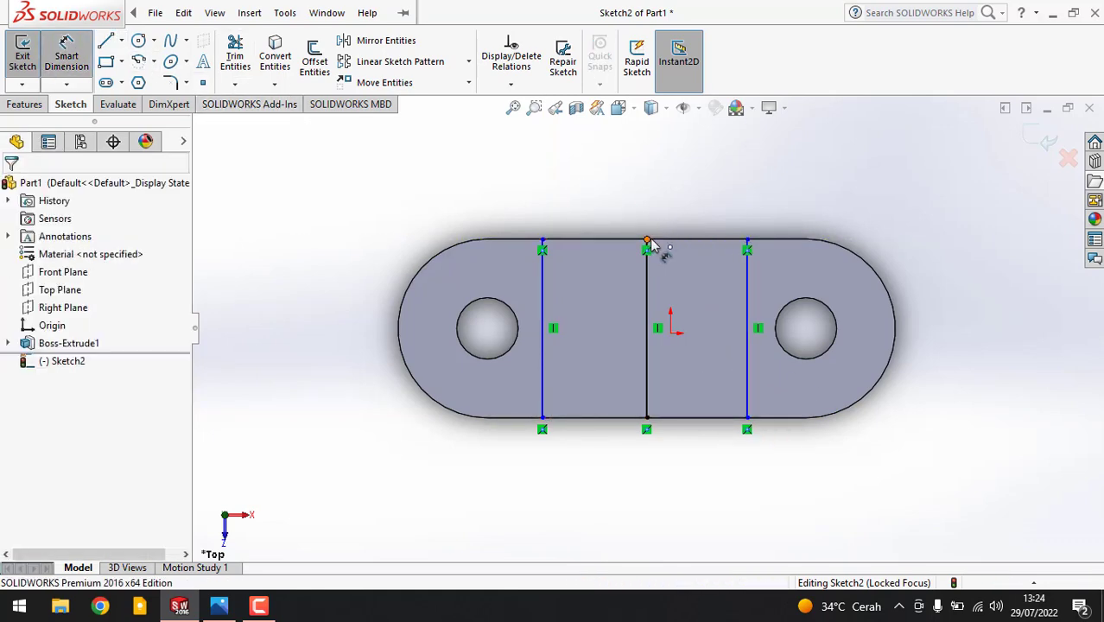
{"action": "left_click", "coordinate": [647, 242]}
{"action": "left_click", "coordinate": [746, 242]}
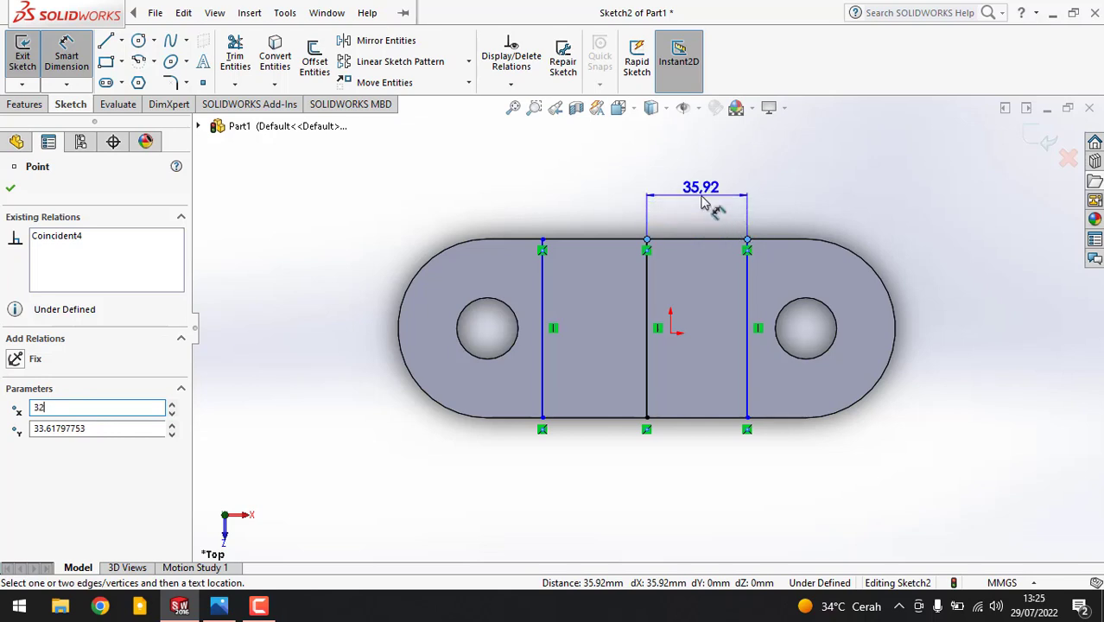
{"action": "left_click", "coordinate": [710, 202]}
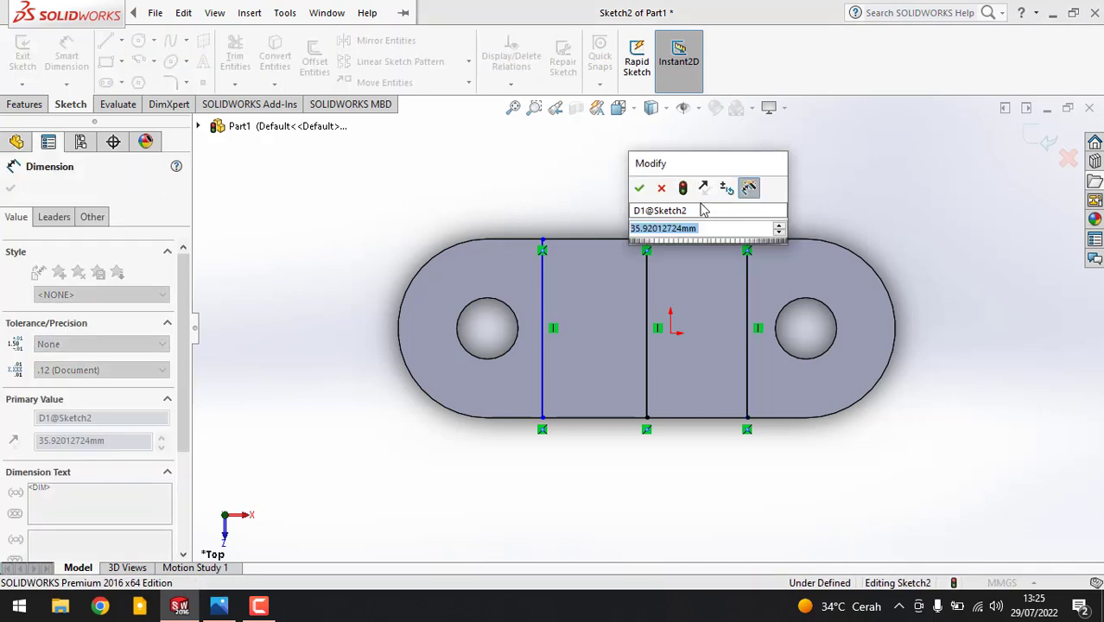
{"action": "type", "text": "32"}
{"action": "key", "text": "Return"}
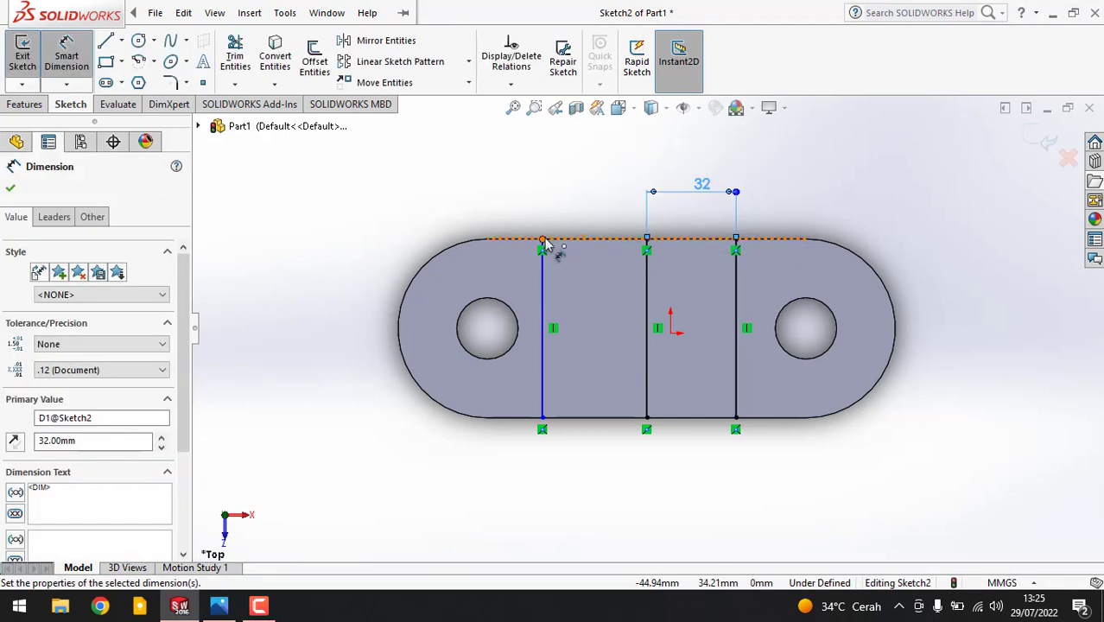
- Dimension the distance between the left vertical line and the middle line as 32 mm
{"action": "left_click", "coordinate": [543, 240]}
{"action": "left_click", "coordinate": [648, 241]}
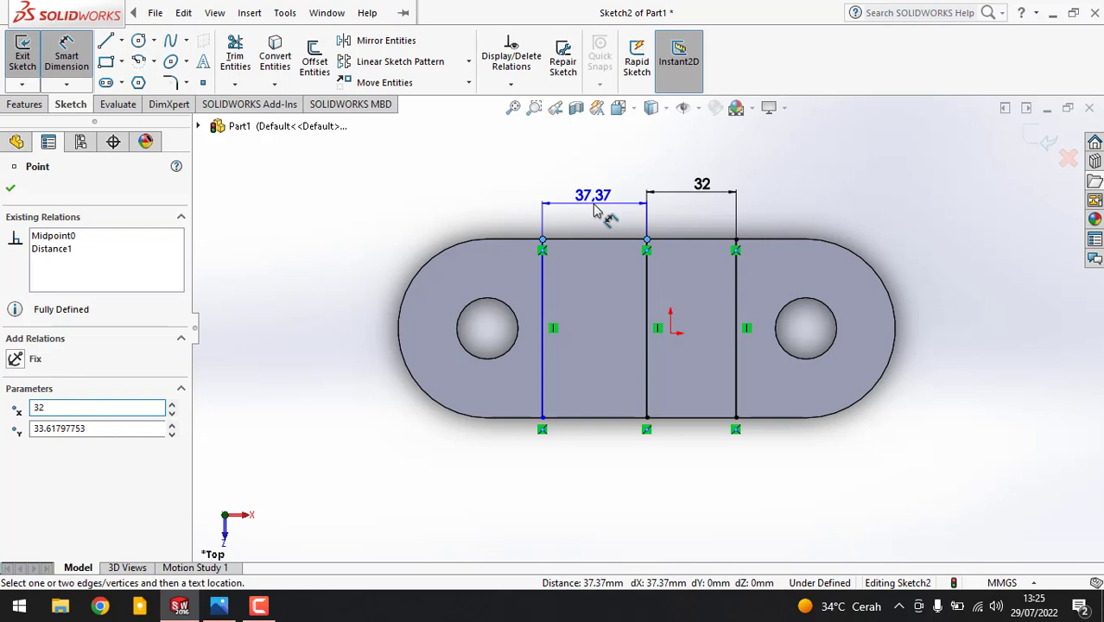
{"action": "left_click", "coordinate": [595, 211]}
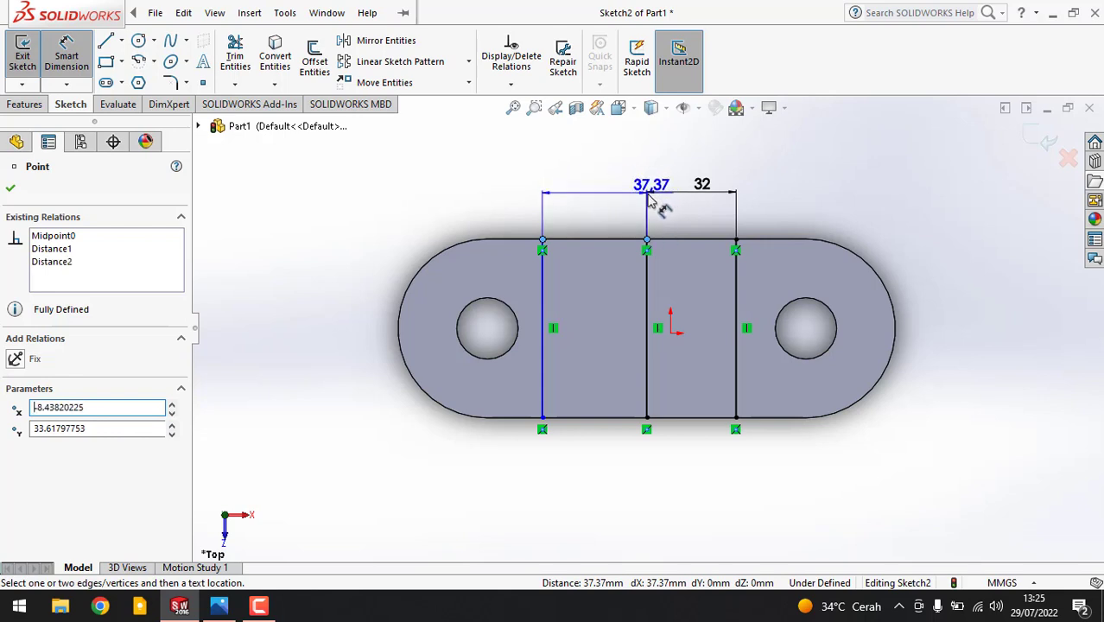
{"action": "left_click", "coordinate": [609, 198]}
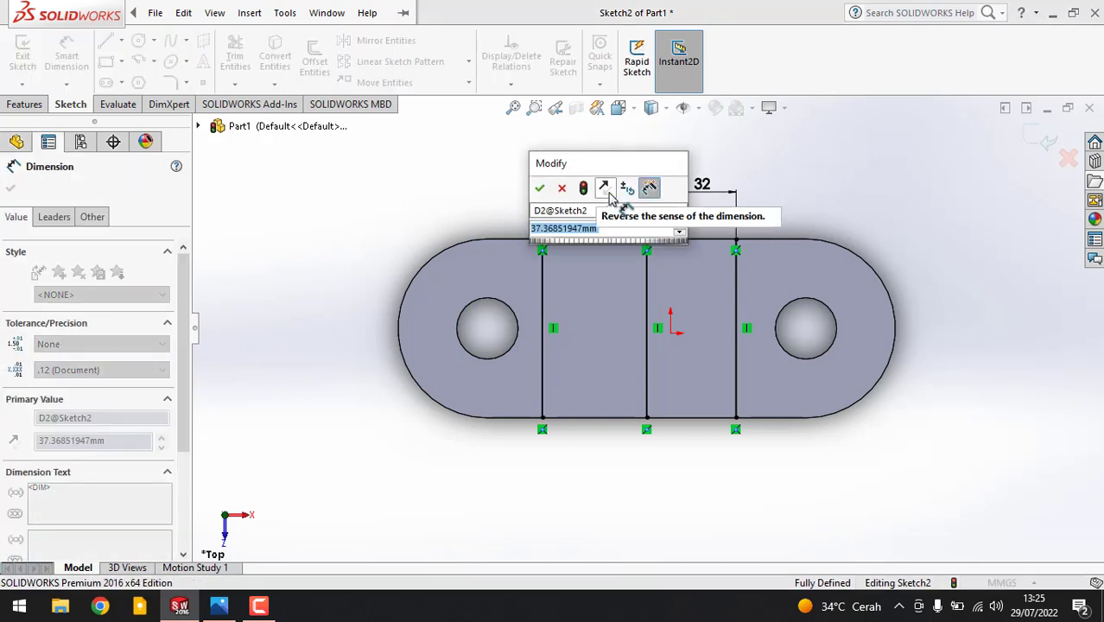
{"action": "type", "text": "32"}
{"action": "key", "text": "Return"}
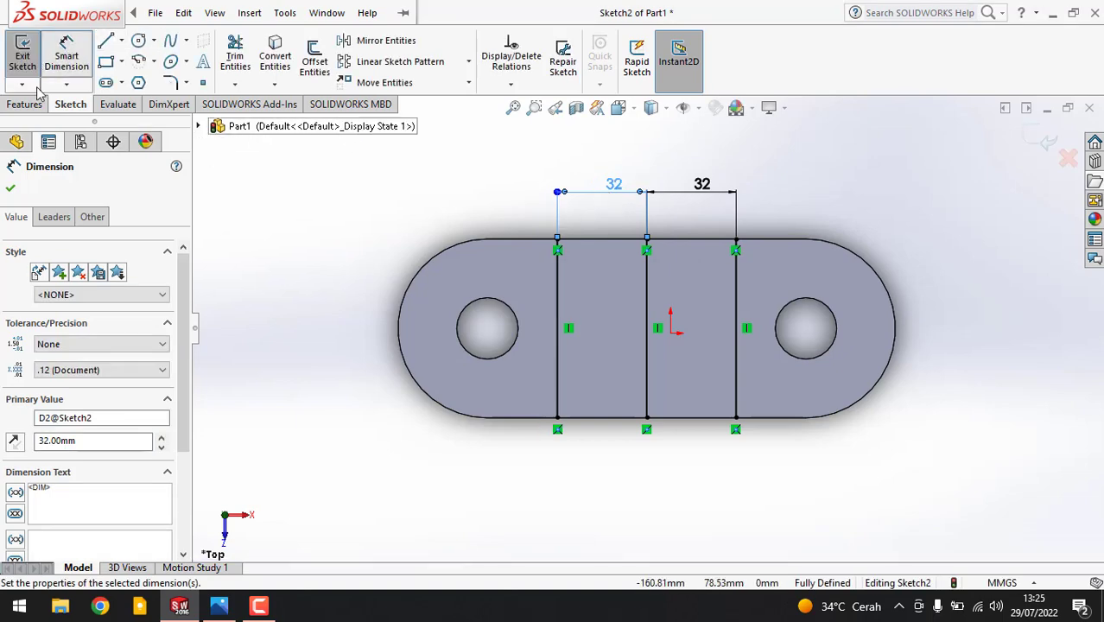
{"action": "left_click", "coordinate": [66, 55]}
- Delete the middle vertical line together with its associated dimensions
{"action": "left_click", "coordinate": [646, 328]}
{"action": "key", "text": "Delete"}
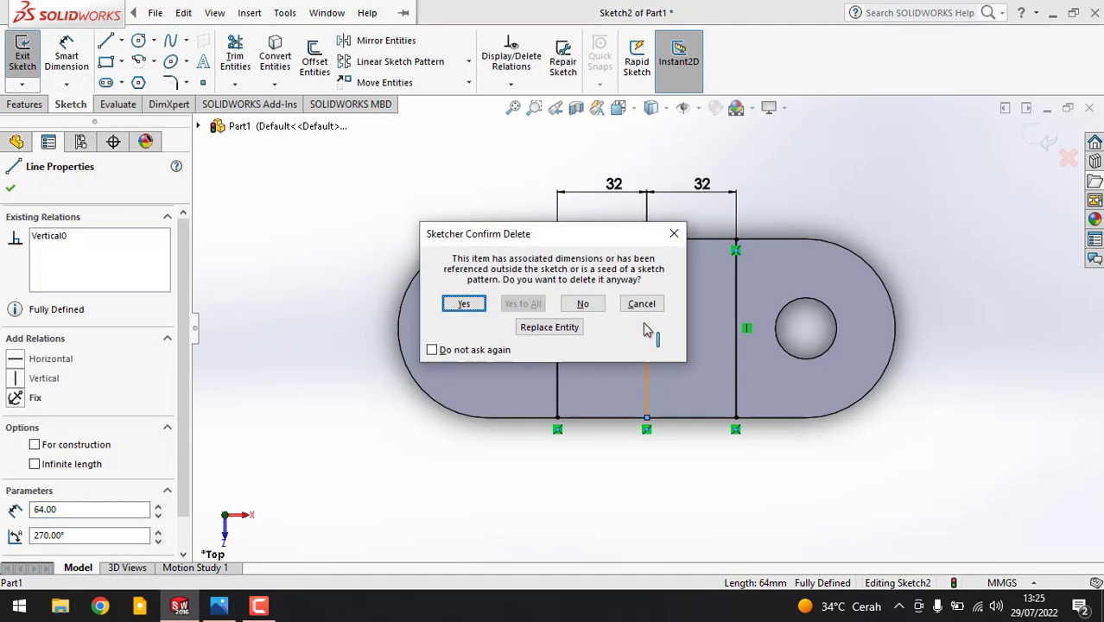
{"action": "left_click", "coordinate": [463, 303]}
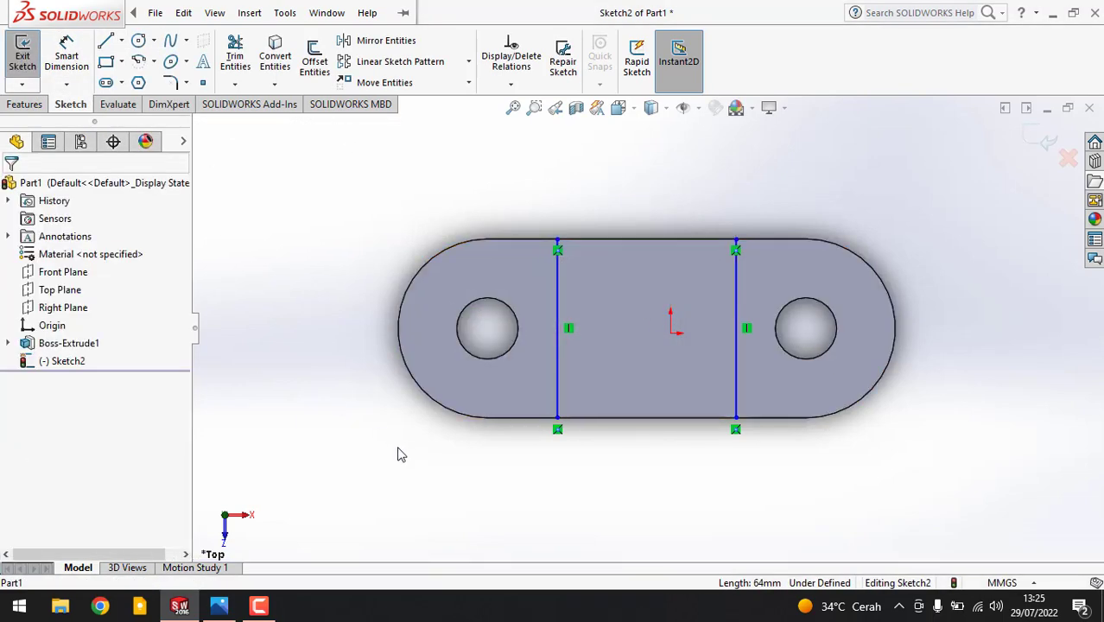
{"action": "left_click", "coordinate": [220, 607]}
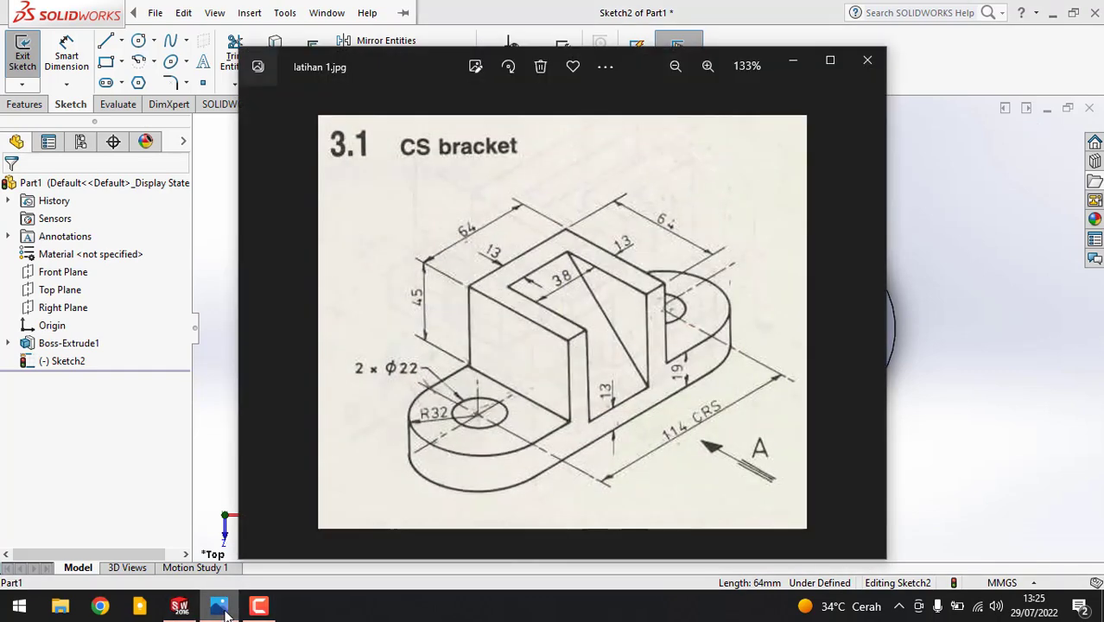
{"action": "left_click", "coordinate": [227, 613]}
{"action": "middle_click_drag", "start_coordinate": [679, 313], "coordinate": [654, 292]}
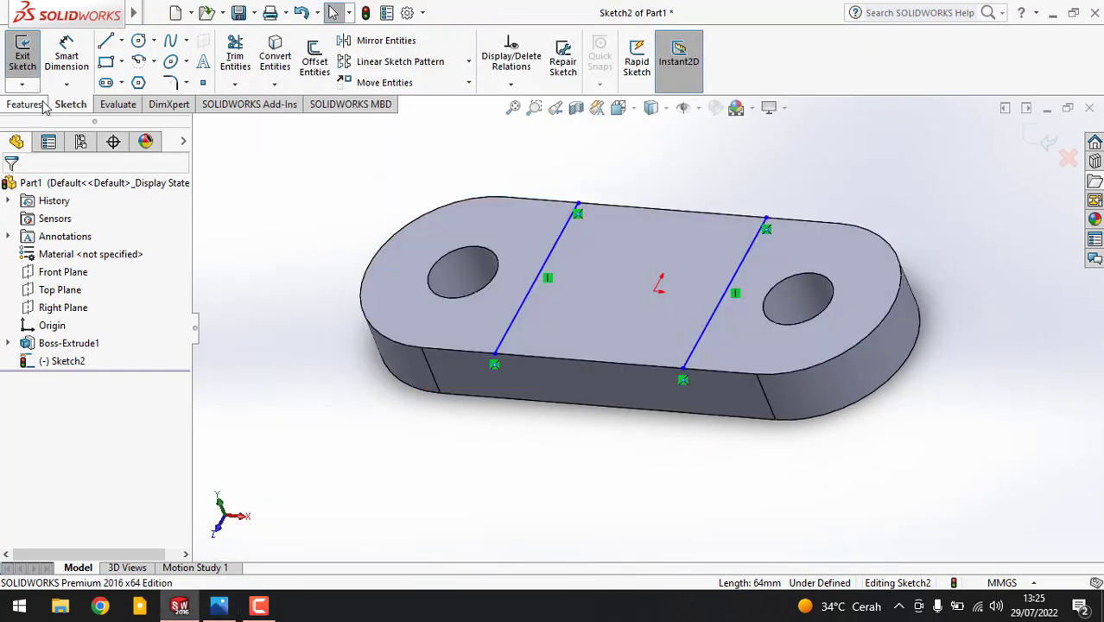
{"action": "left_click", "coordinate": [30, 104]}
{"action": "left_click", "coordinate": [28, 59]}
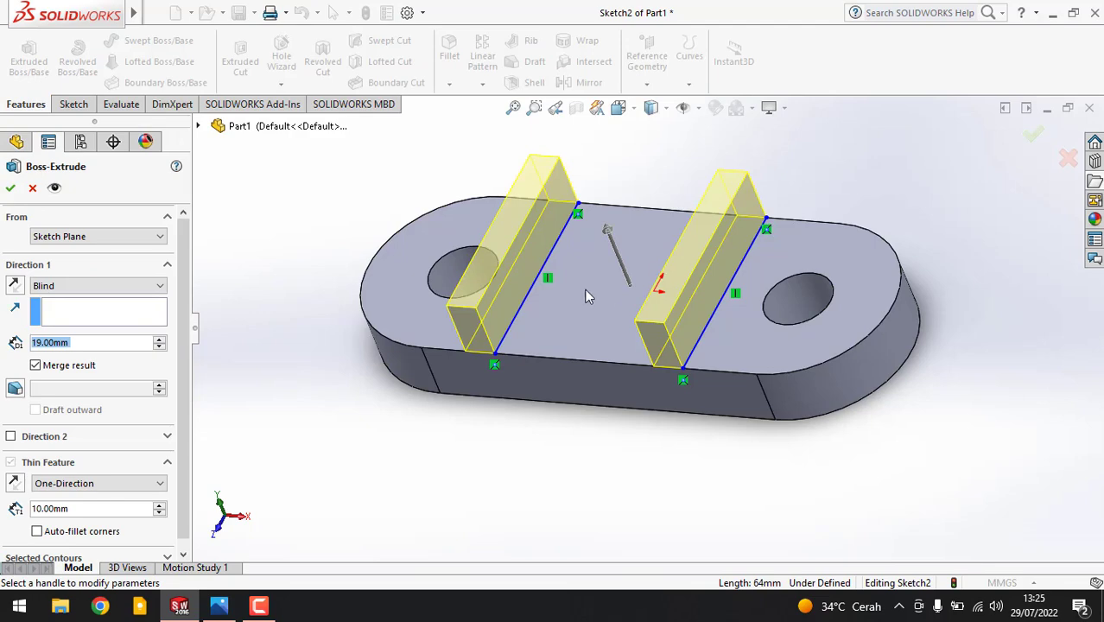
{"action": "middle_click_drag", "start_coordinate": [586, 289], "coordinate": [643, 333]}
{"action": "key", "text": "Escape"}
{"action": "left_click", "coordinate": [628, 332]}
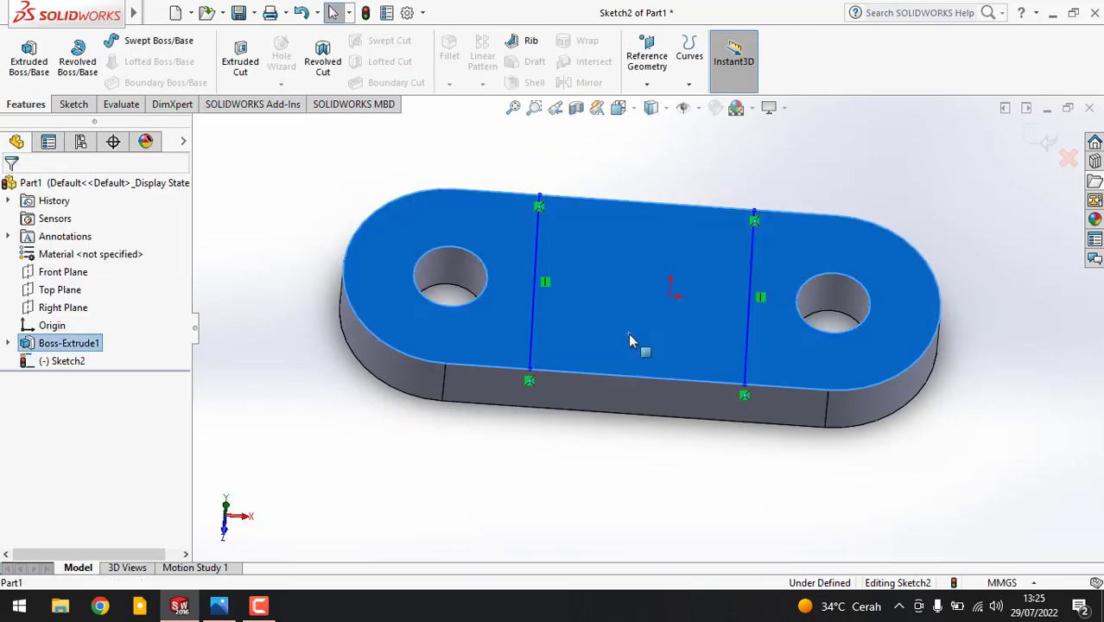
{"action": "left_click", "coordinate": [747, 377]}
{"action": "left_click", "coordinate": [562, 378]}
{"action": "left_click", "coordinate": [533, 339]}
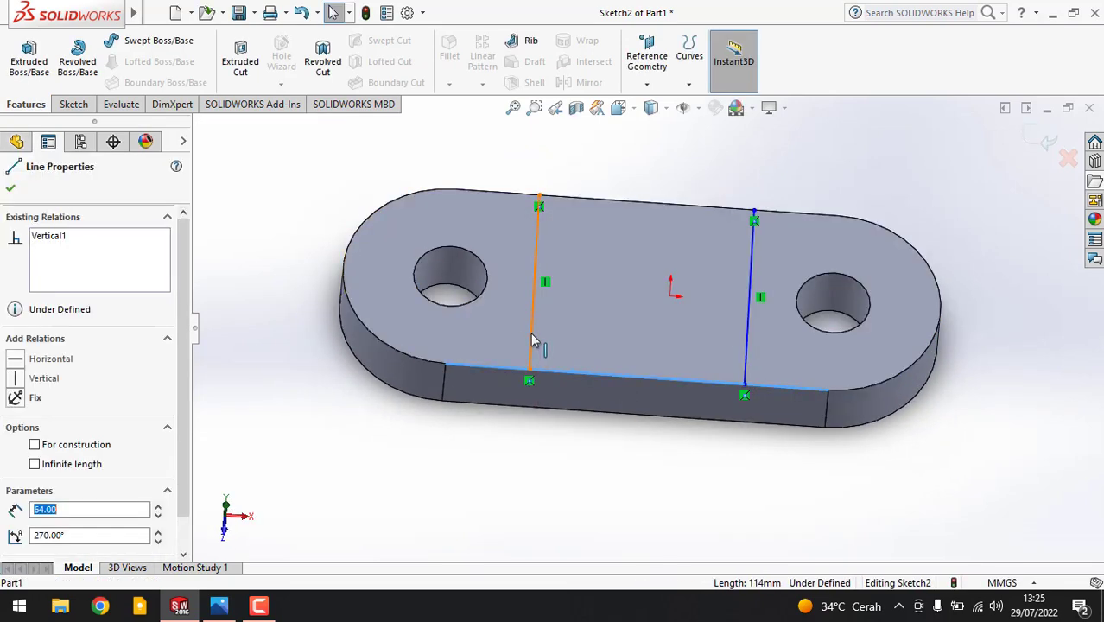
{"action": "left_click", "coordinate": [603, 321]}
{"action": "left_click", "coordinate": [34, 45]}
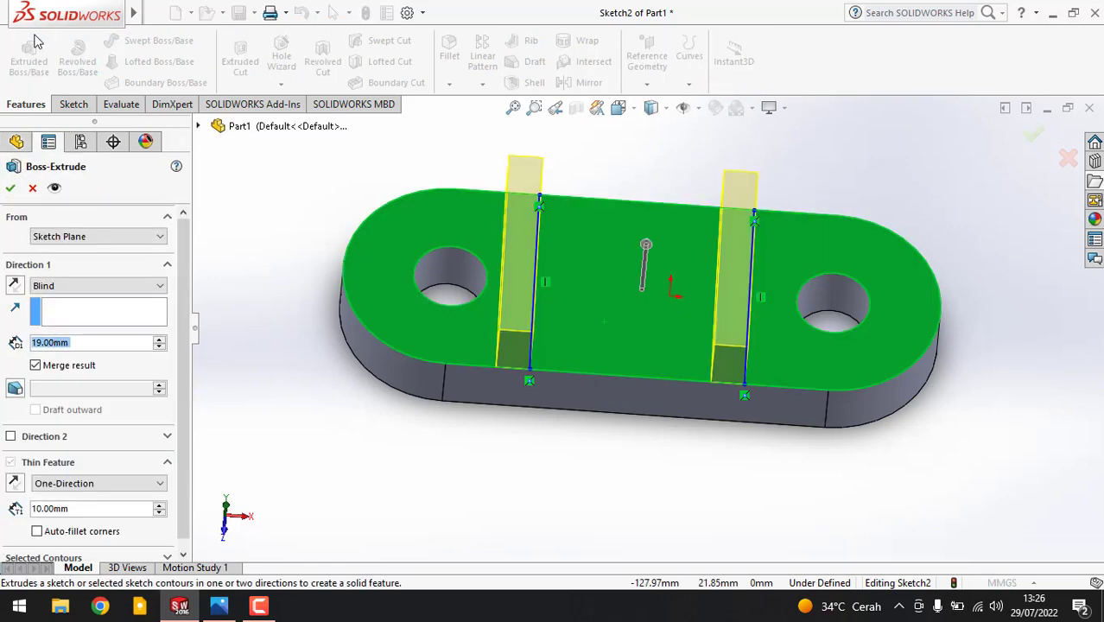
{"action": "middle_click_drag", "start_coordinate": [596, 309], "coordinate": [675, 368]}
{"action": "left_click_drag", "start_coordinate": [645, 226], "coordinate": [652, 164]}
{"action": "middle_click_drag", "start_coordinate": [767, 392], "coordinate": [577, 422]}
{"action": "scroll", "coordinate": [673, 435], "scroll_direction": "down", "scroll_amount": 1}
{"action": "scroll", "coordinate": [690, 415], "scroll_direction": "up", "scroll_amount": 5}
{"action": "left_click", "coordinate": [1069, 161]}
- Close the block profile with two horizontal lines joining the ends of the vertical lines along both long edges of the plate
{"action": "scroll", "coordinate": [657, 363], "scroll_direction": "up", "scroll_amount": 2}
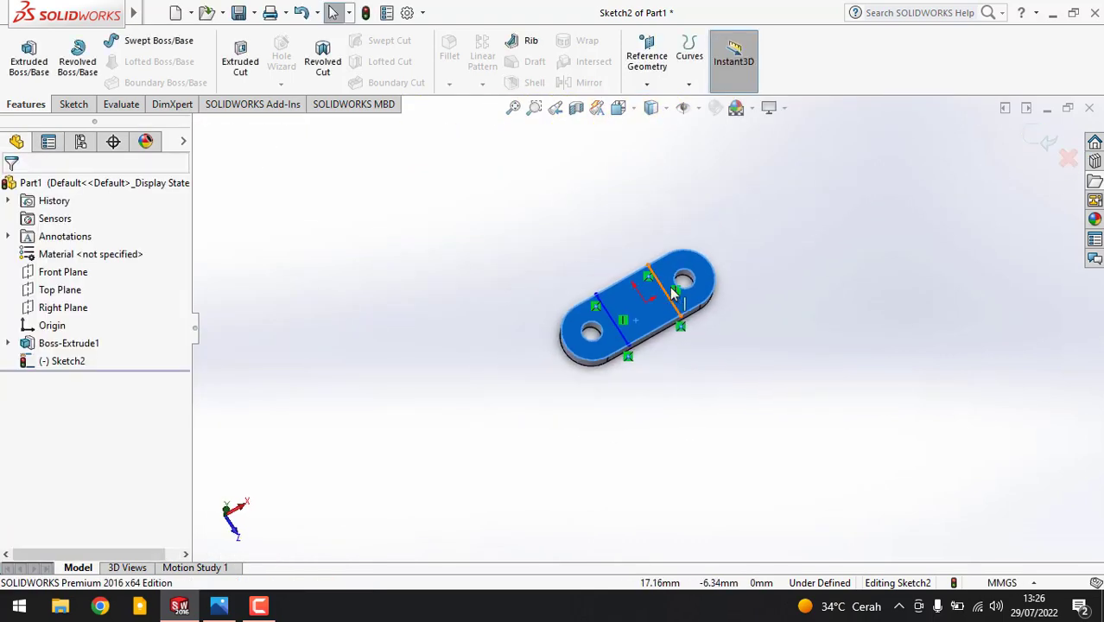
{"action": "scroll", "coordinate": [628, 321], "scroll_direction": "down", "scroll_amount": 4}
{"action": "scroll", "coordinate": [609, 331], "scroll_direction": "up", "scroll_amount": 2}
{"action": "left_click", "coordinate": [74, 105]}
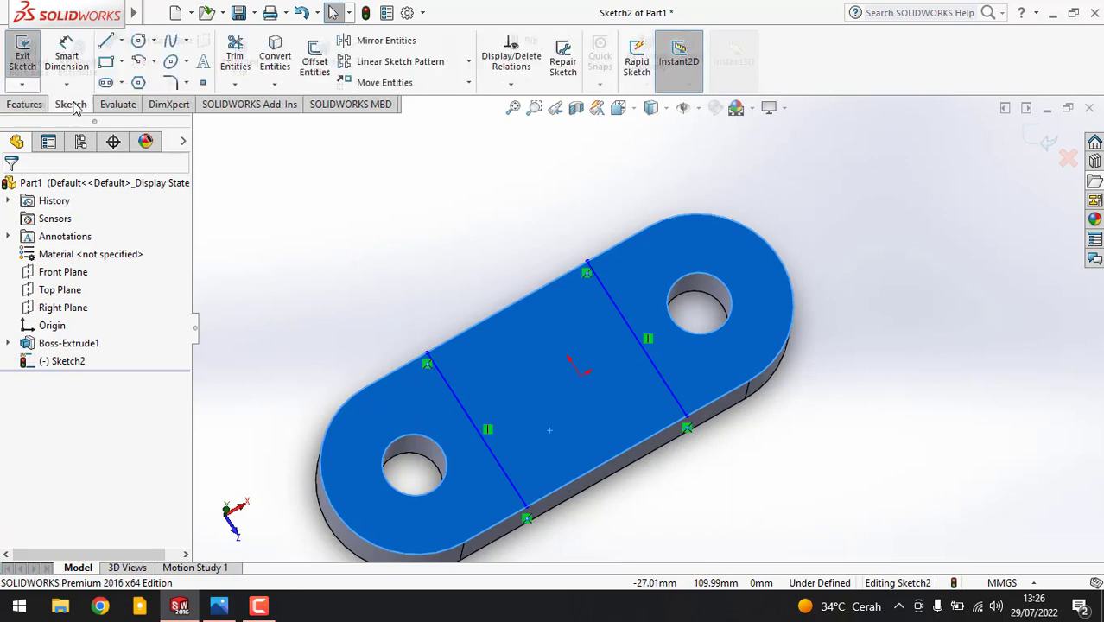
{"action": "left_click", "coordinate": [73, 366]}
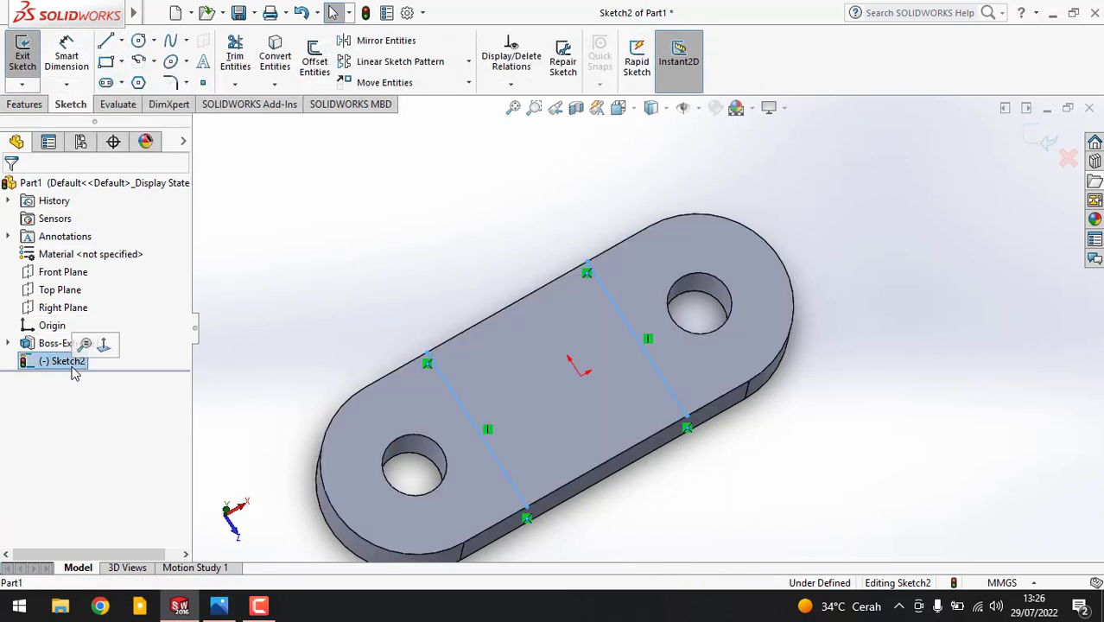
{"action": "left_click", "coordinate": [103, 345]}
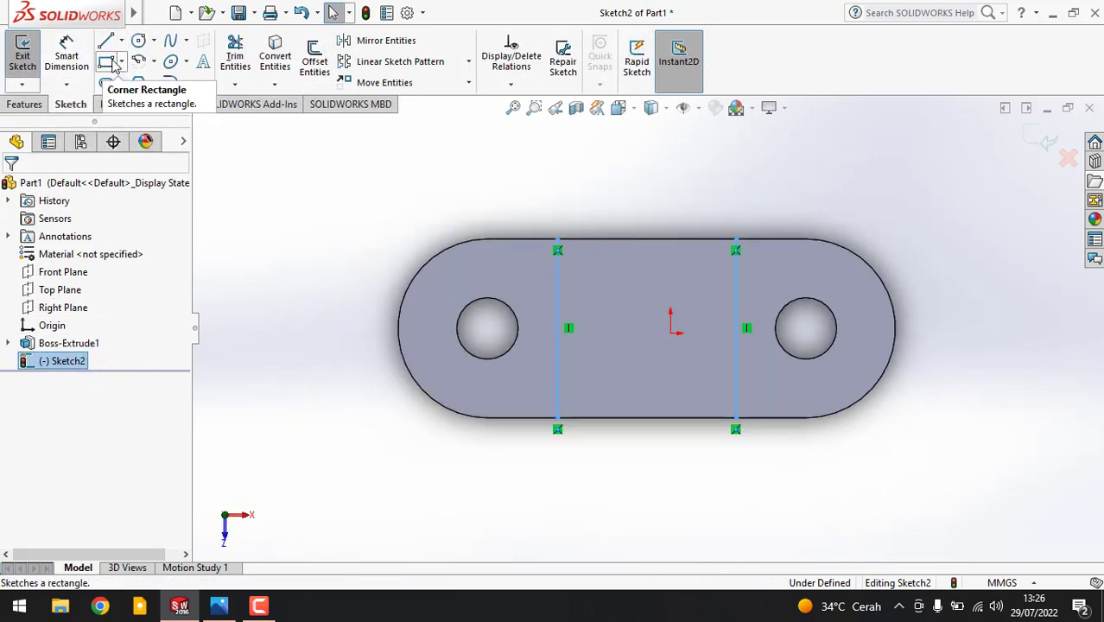
{"action": "left_click", "coordinate": [105, 40]}
{"action": "left_click", "coordinate": [558, 248]}
{"action": "left_click", "coordinate": [736, 240]}
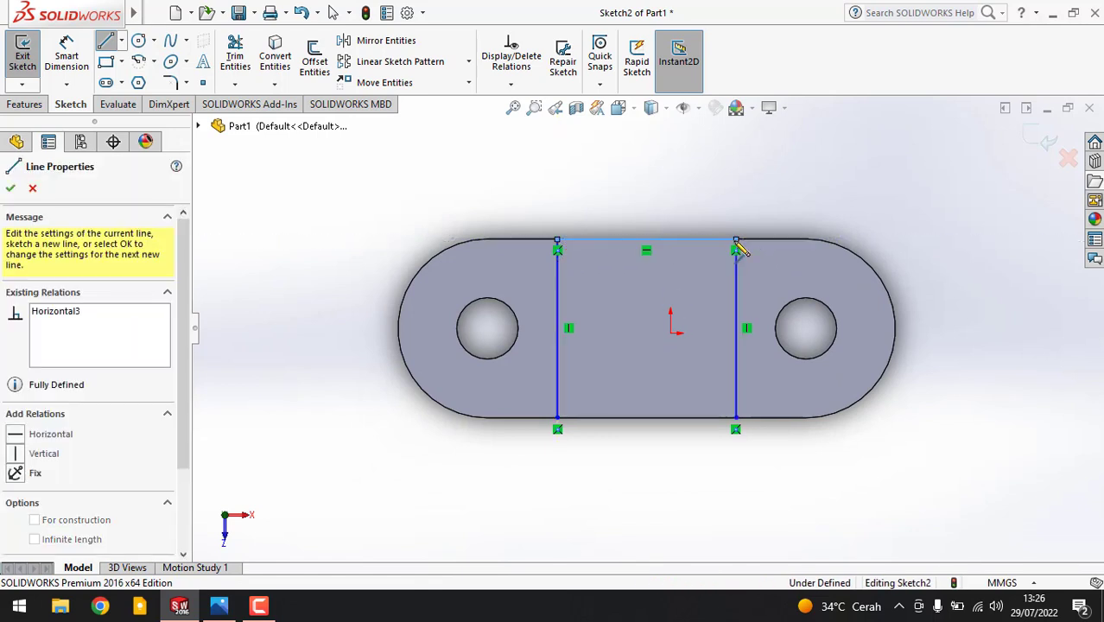
{"action": "left_click", "coordinate": [558, 418]}
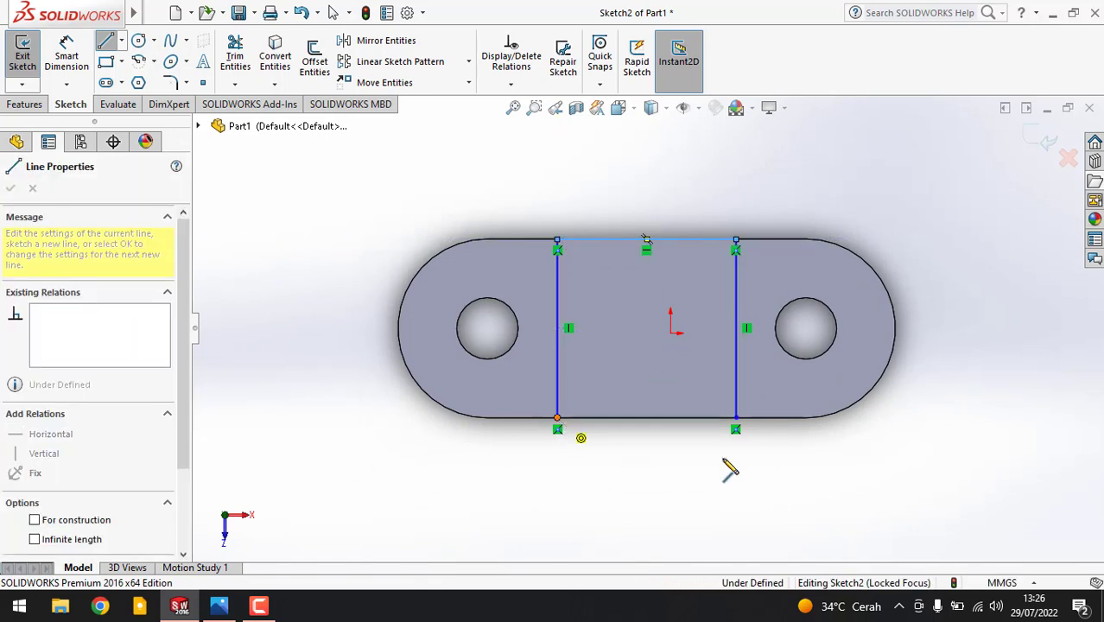
{"action": "left_click", "coordinate": [735, 418]}
- Check the block height in the reference drawing and extrude the closed profile 45 mm upward, merged with the base plate
{"action": "left_click", "coordinate": [24, 103]}
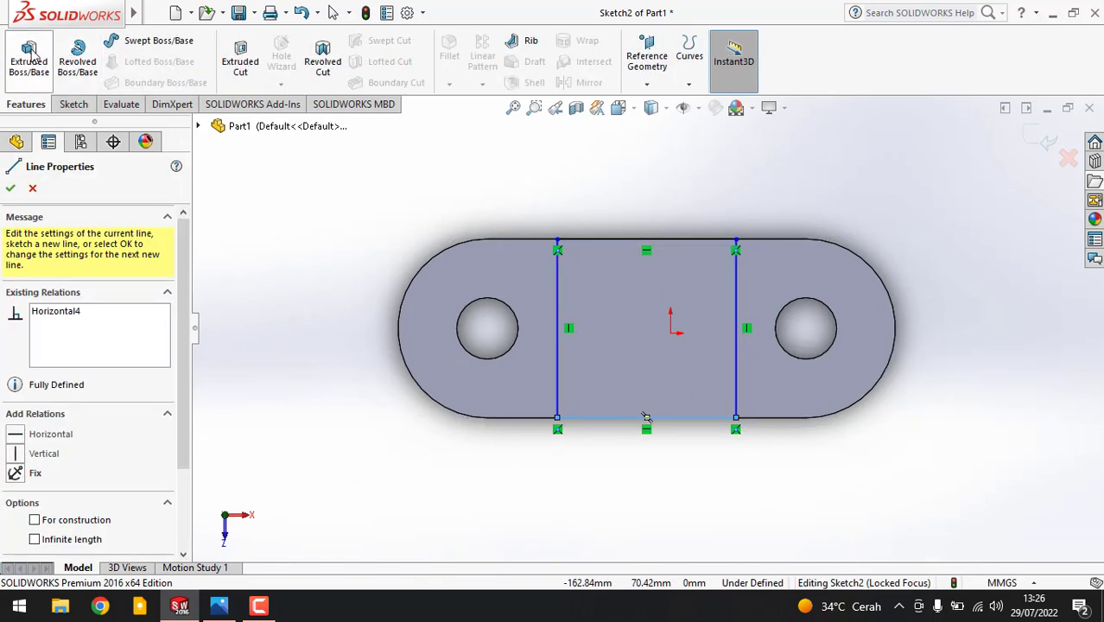
{"action": "left_click", "coordinate": [28, 53]}
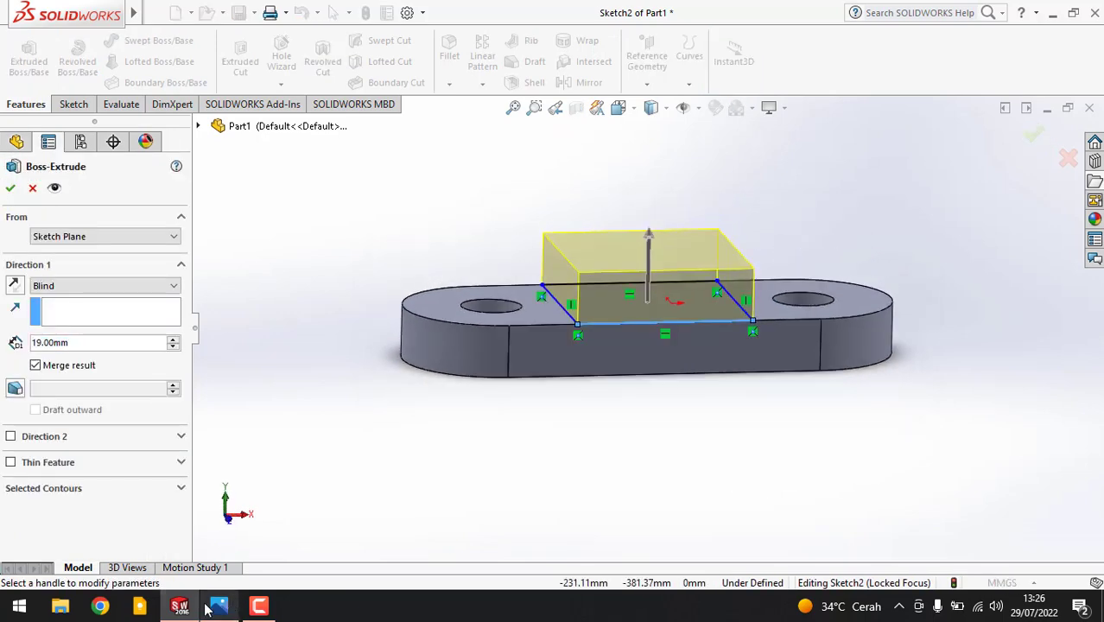
{"action": "left_click", "coordinate": [218, 609]}
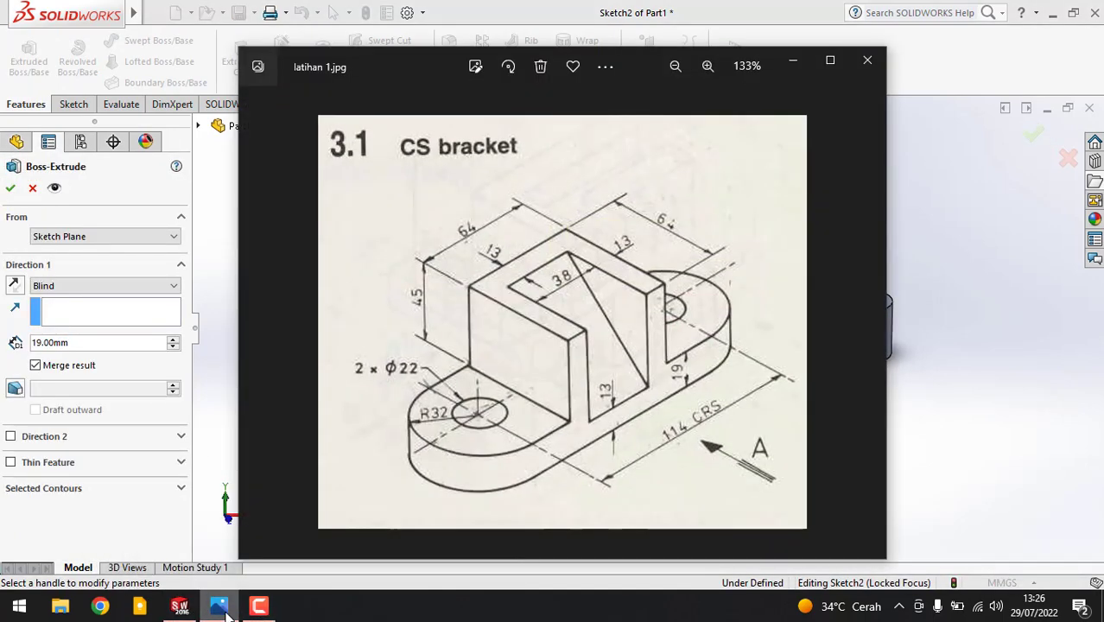
{"action": "left_click", "coordinate": [219, 609]}
{"action": "double_click", "coordinate": [80, 345]}
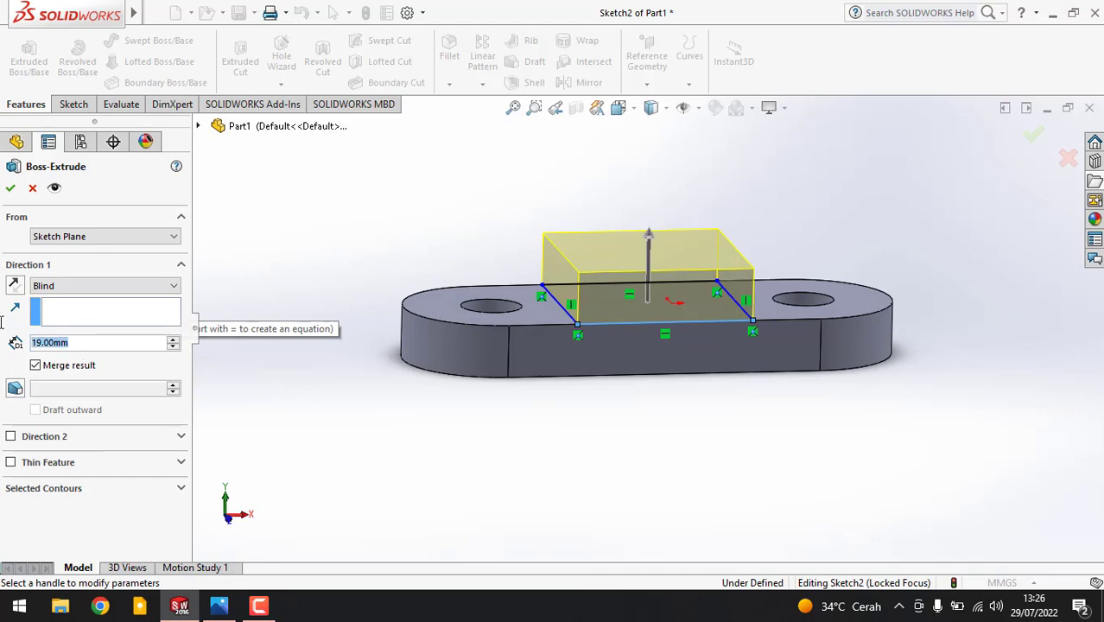
{"action": "left_click", "coordinate": [219, 609]}
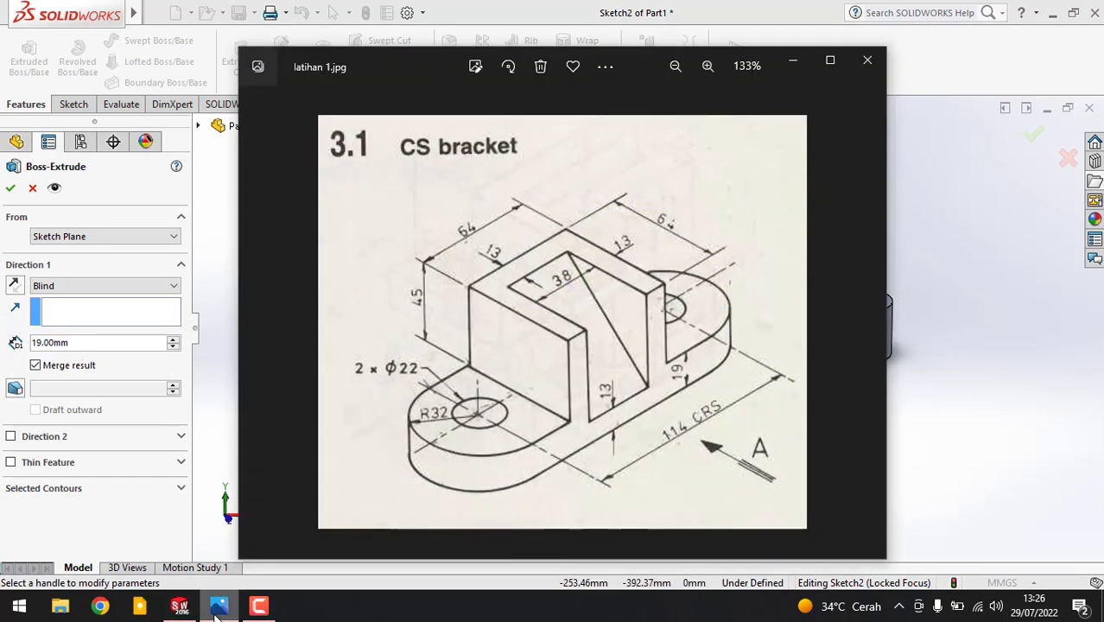
{"action": "left_click", "coordinate": [219, 609]}
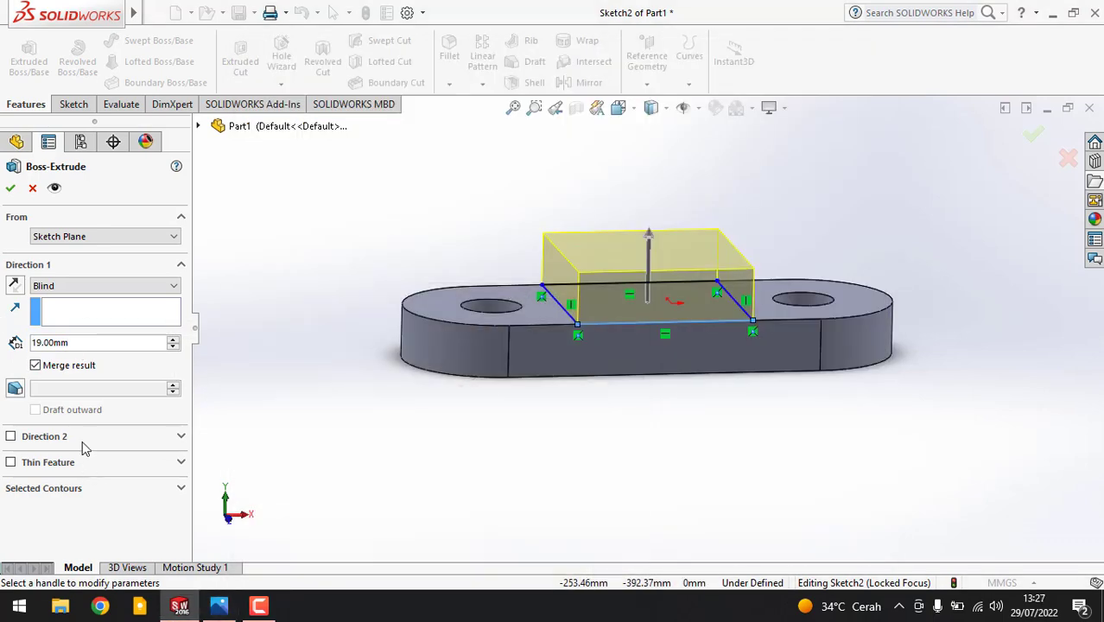
{"action": "type", "text": "45"}
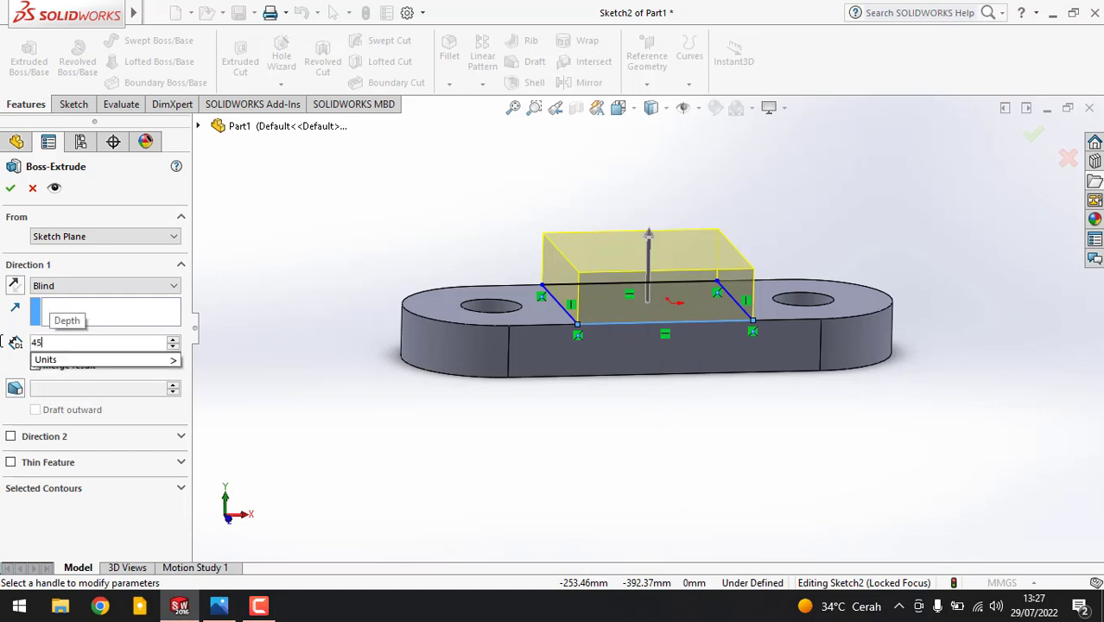
{"action": "key", "text": "Return"}
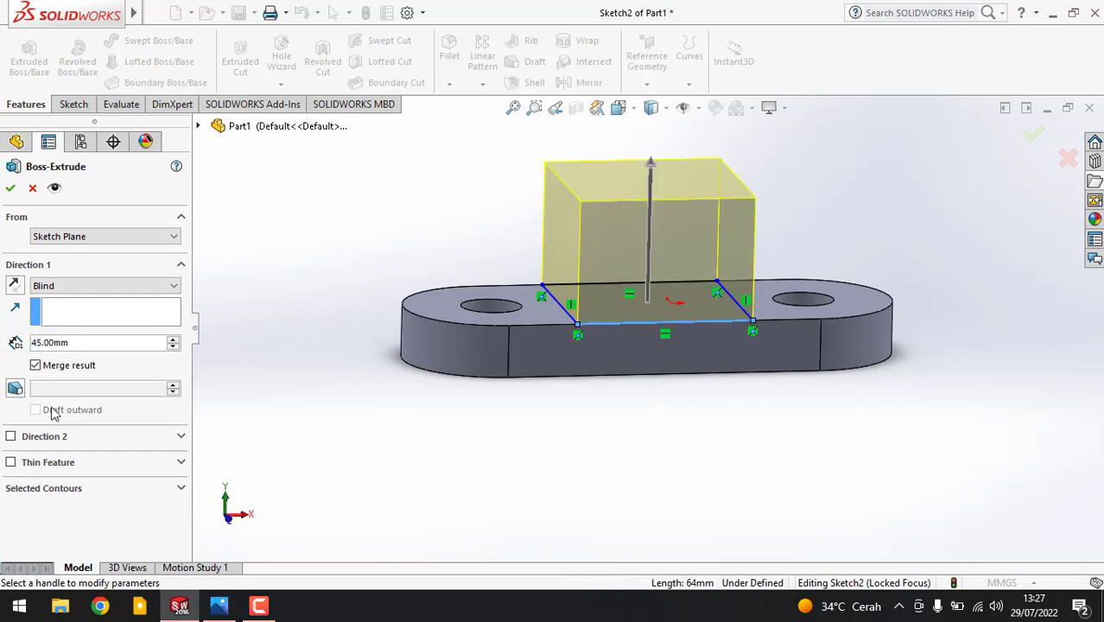
{"action": "key", "text": "Return"}
- Start a sketch on the top face of the central block, viewed from above
{"action": "left_click", "coordinate": [635, 190]}
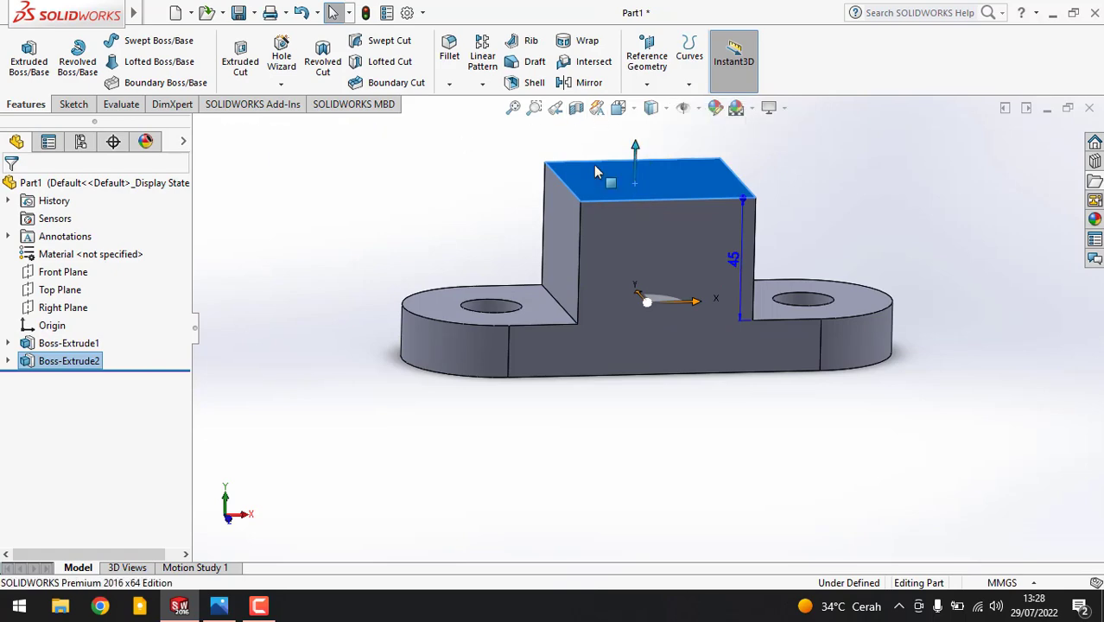
{"action": "key", "text": "space"}
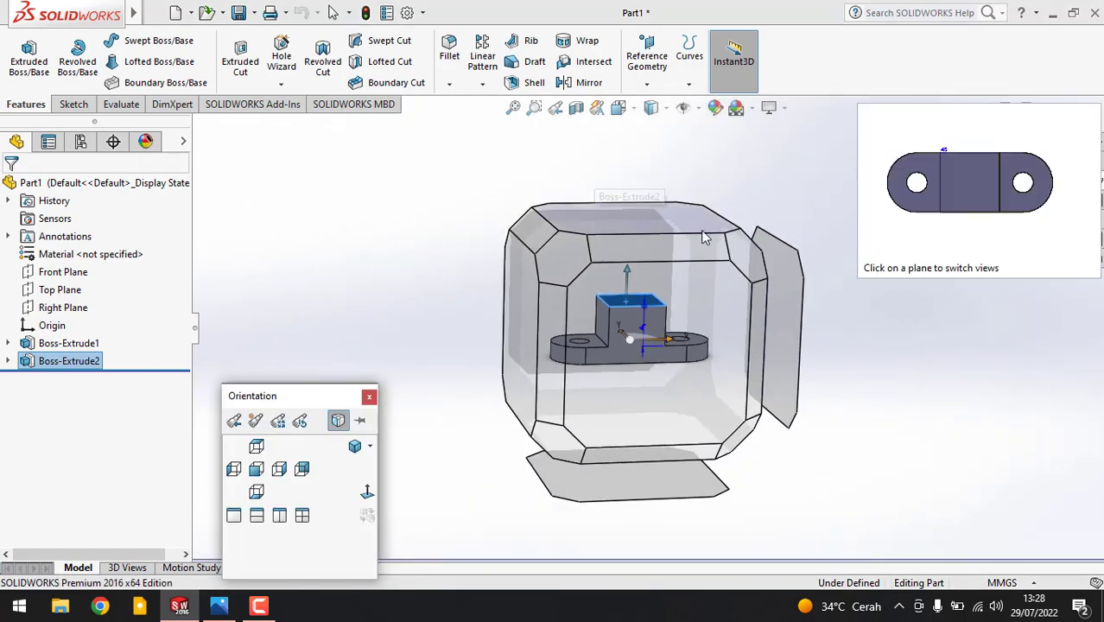
{"action": "left_click", "coordinate": [703, 233]}
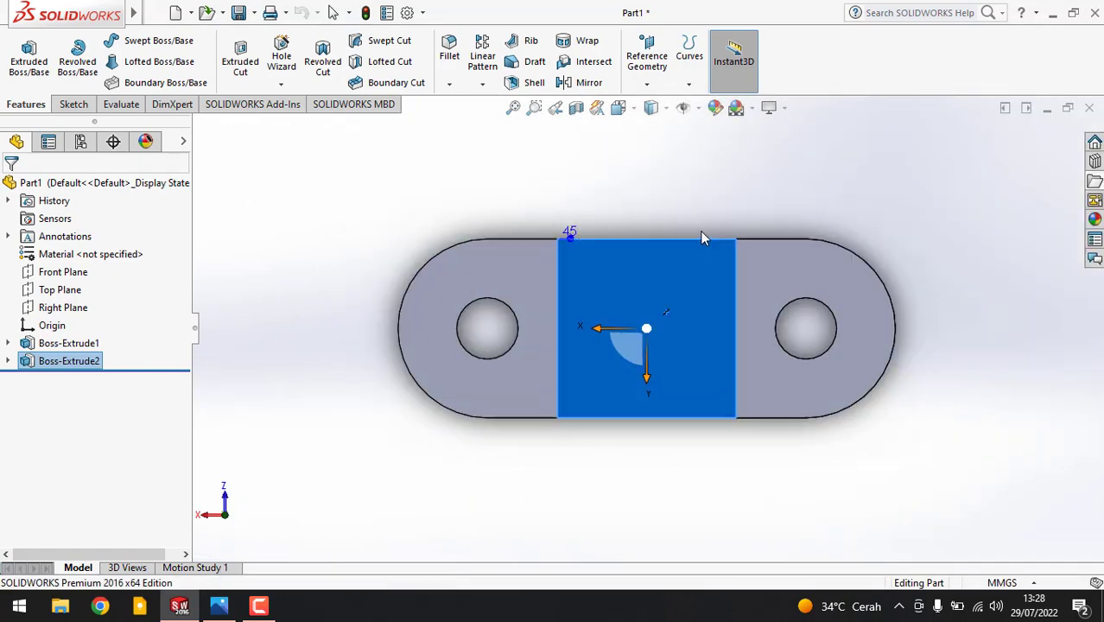
{"action": "left_click", "coordinate": [73, 105]}
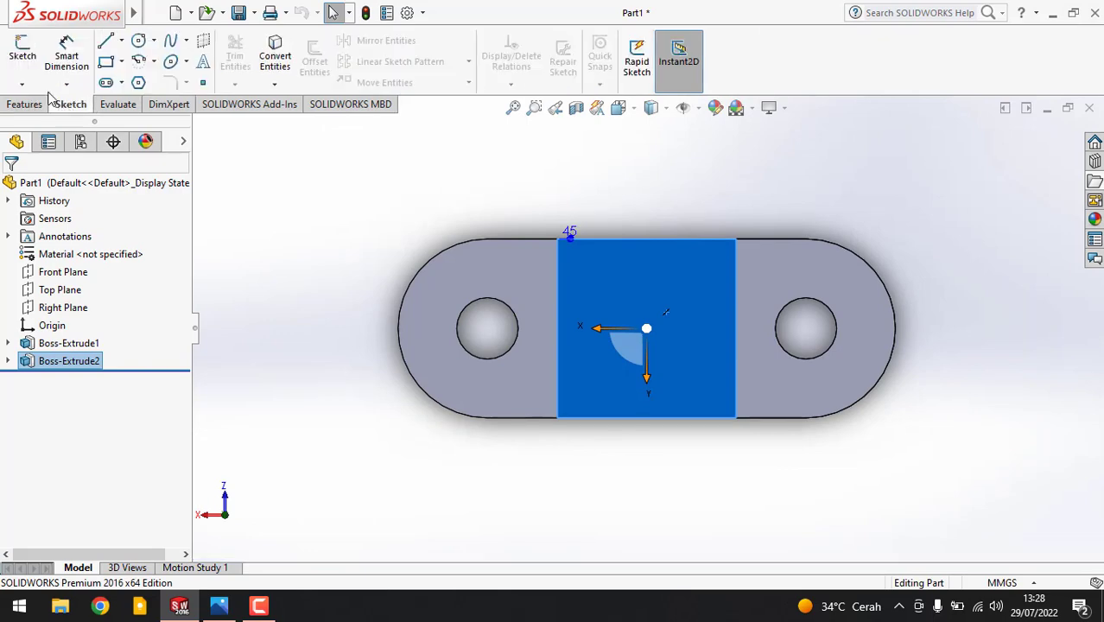
{"action": "left_click", "coordinate": [22, 54]}
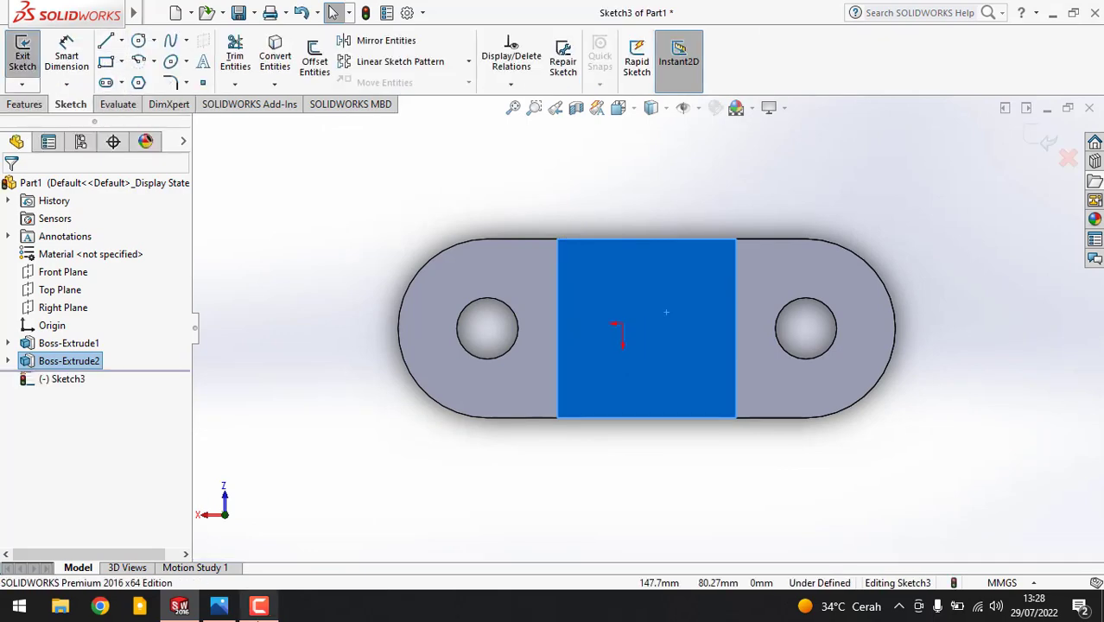
- Check the reference drawing and sketch a vertical line between the midpoints of the block top face's two horizontal edges
{"action": "left_click", "coordinate": [217, 605]}
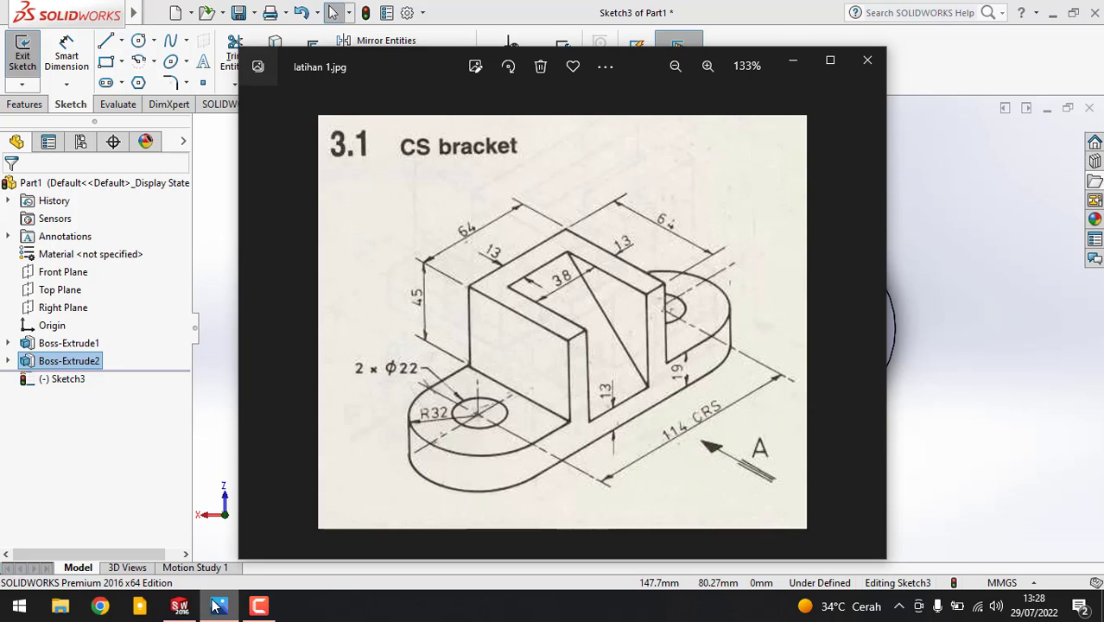
{"action": "left_click", "coordinate": [218, 605]}
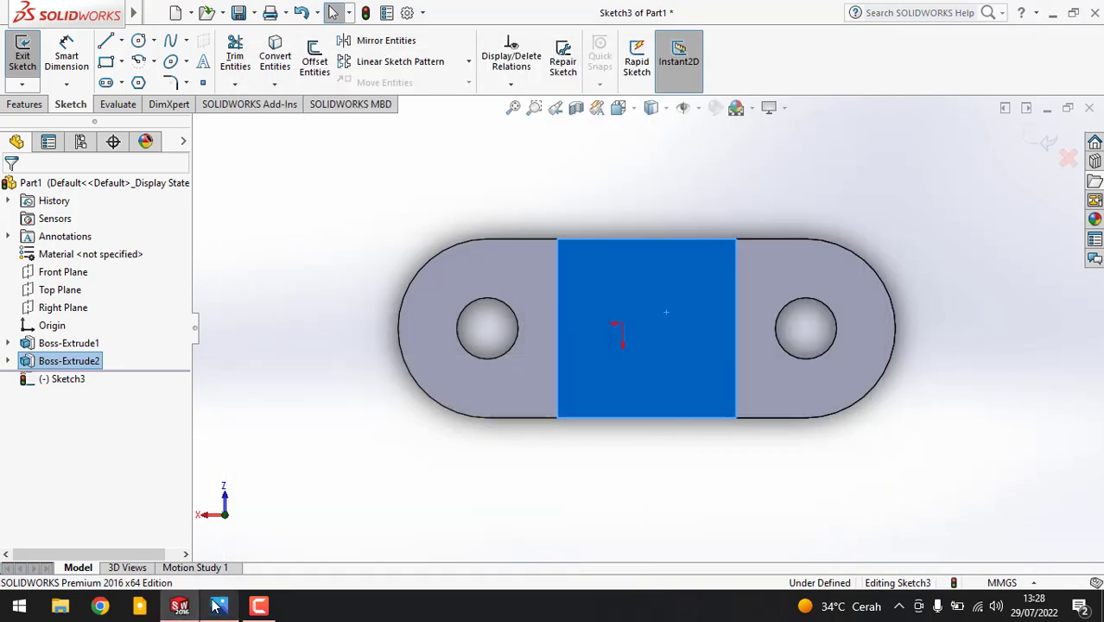
{"action": "left_click", "coordinate": [106, 40]}
{"action": "left_click", "coordinate": [646, 418]}
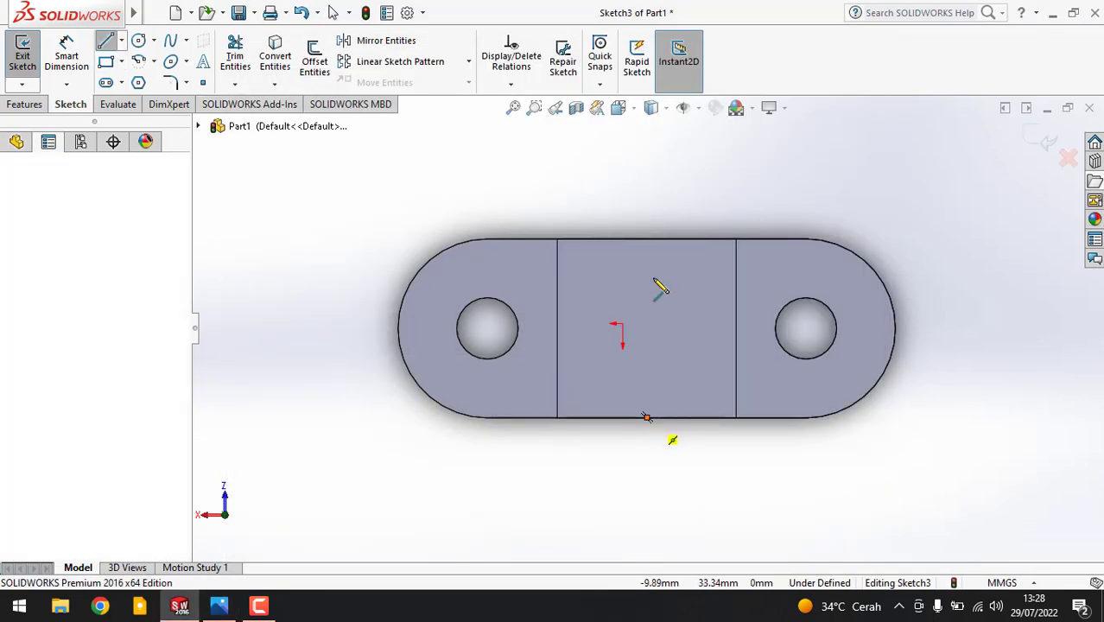
{"action": "double_click", "coordinate": [647, 239]}
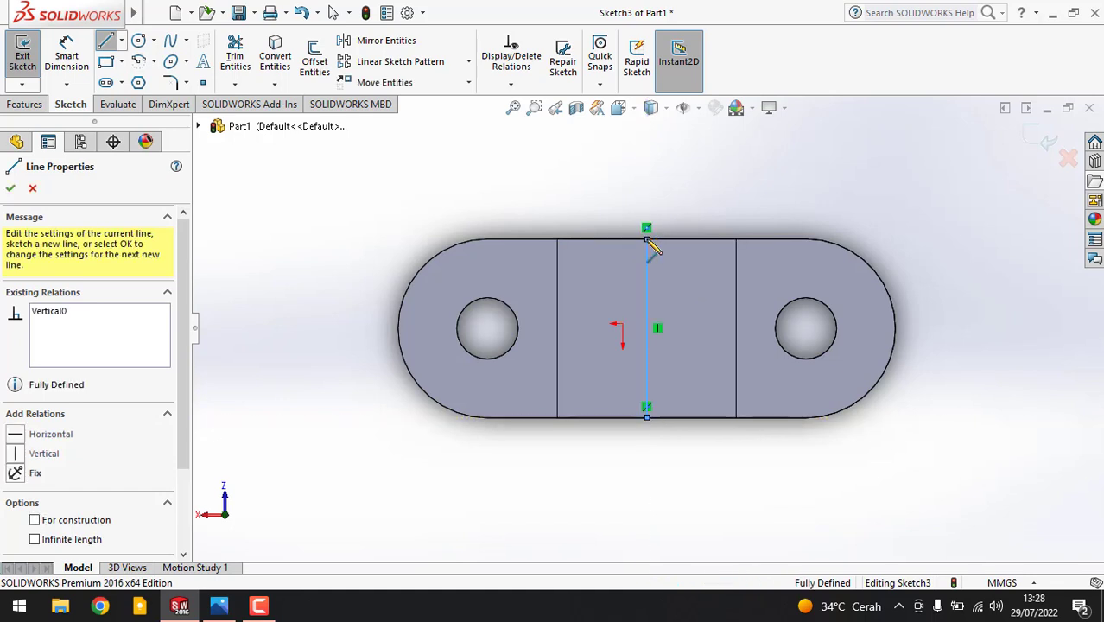
- Sketch a U-shaped slot outline around the middle line, open at the block's upper edge, with sides about 53 mm long
{"action": "left_click", "coordinate": [594, 240]}
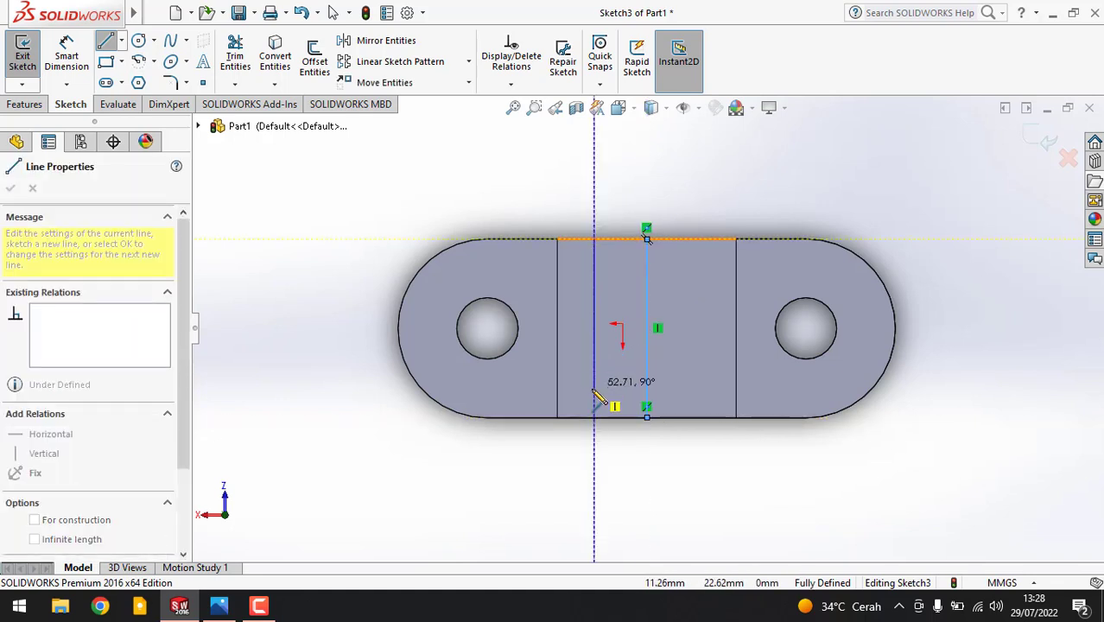
{"action": "left_click", "coordinate": [654, 390]}
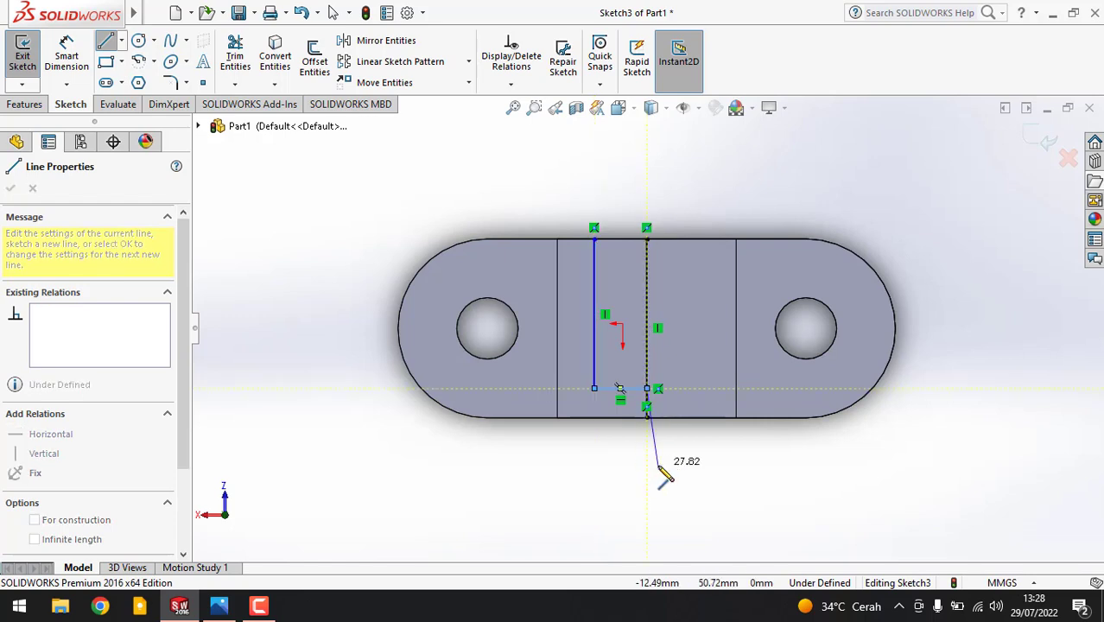
{"action": "key", "text": "Escape"}
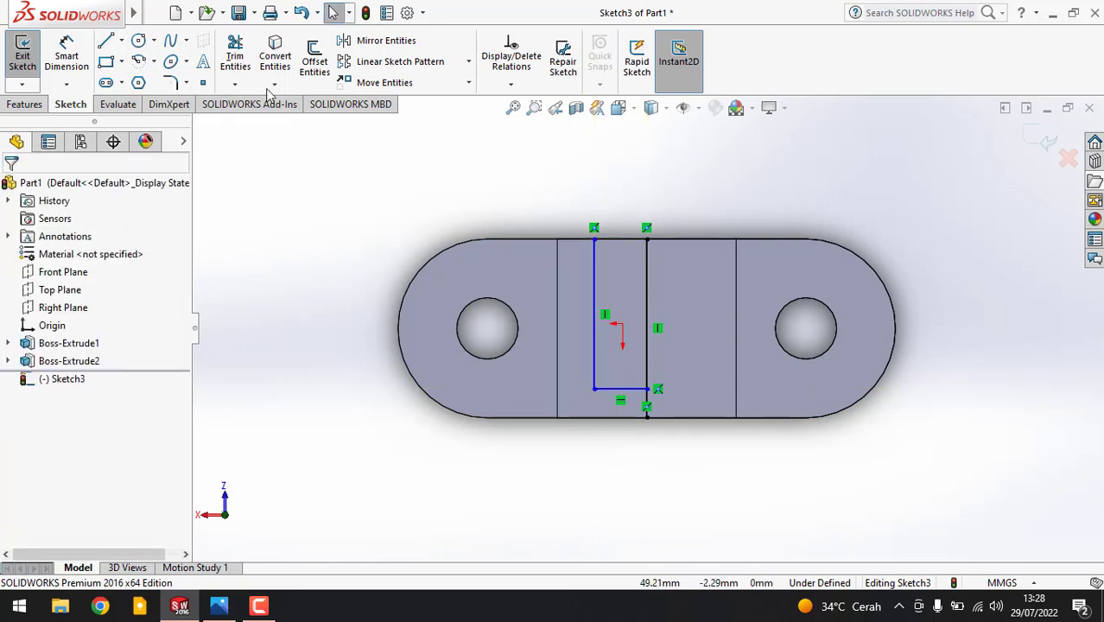
{"action": "left_click", "coordinate": [105, 42]}
{"action": "left_click", "coordinate": [701, 388]}
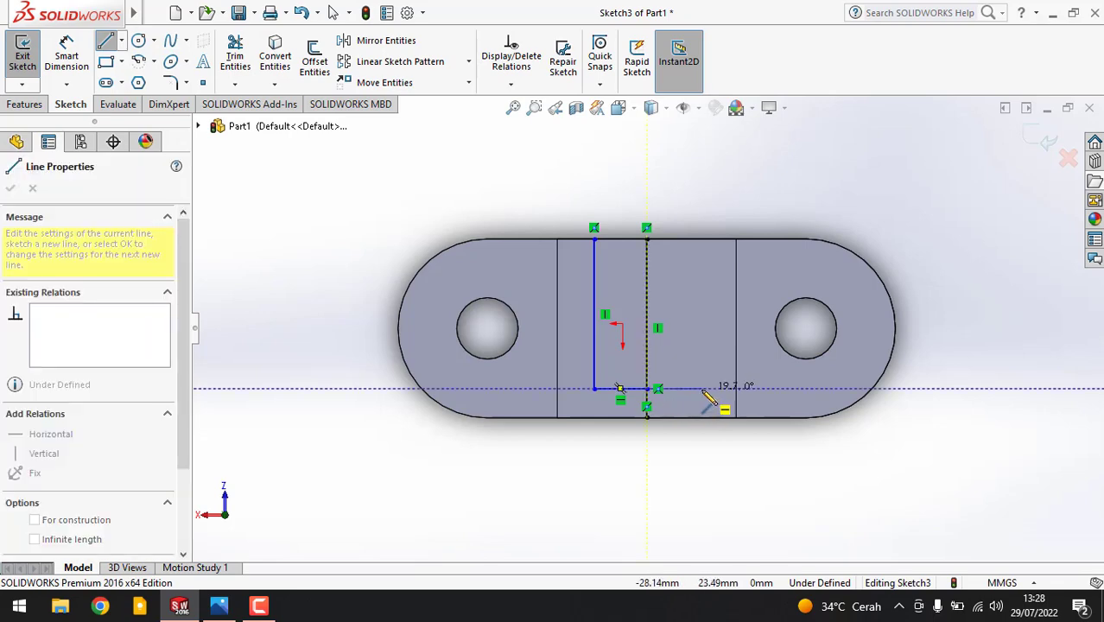
{"action": "left_click", "coordinate": [702, 240]}
{"action": "key", "text": "Escape"}
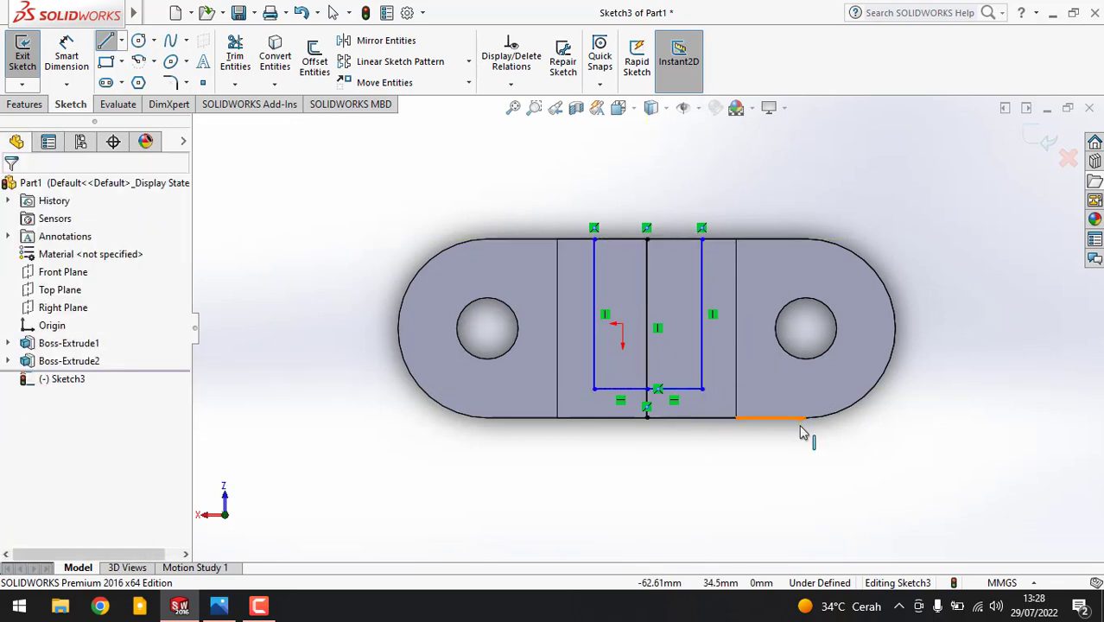
{"action": "left_click", "coordinate": [64, 44]}
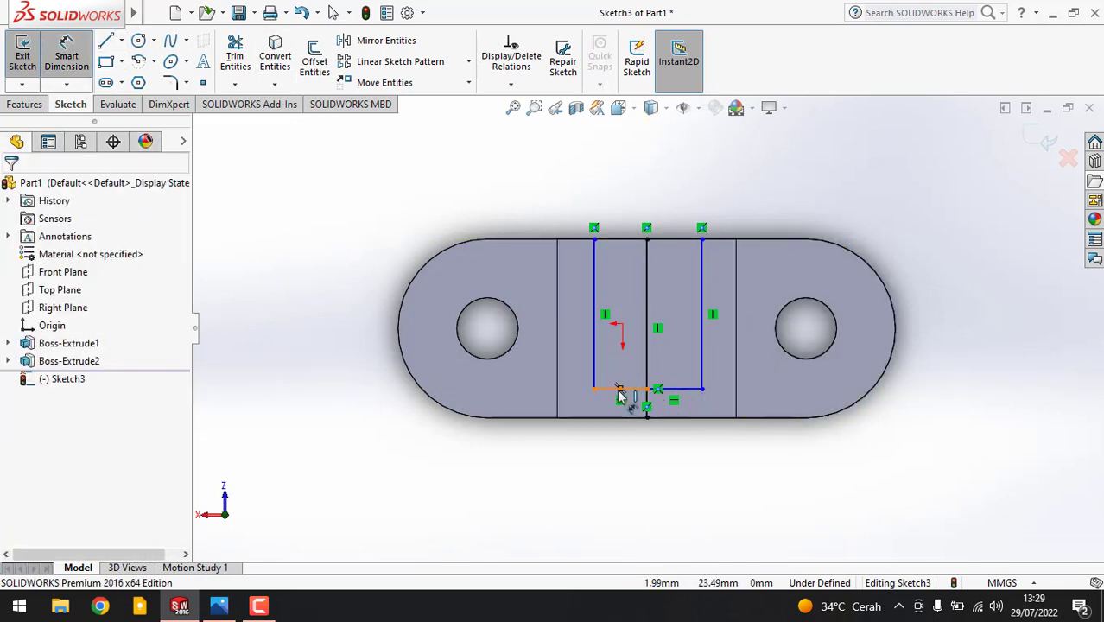
{"action": "left_click", "coordinate": [619, 390]}
{"action": "left_click", "coordinate": [619, 390]}
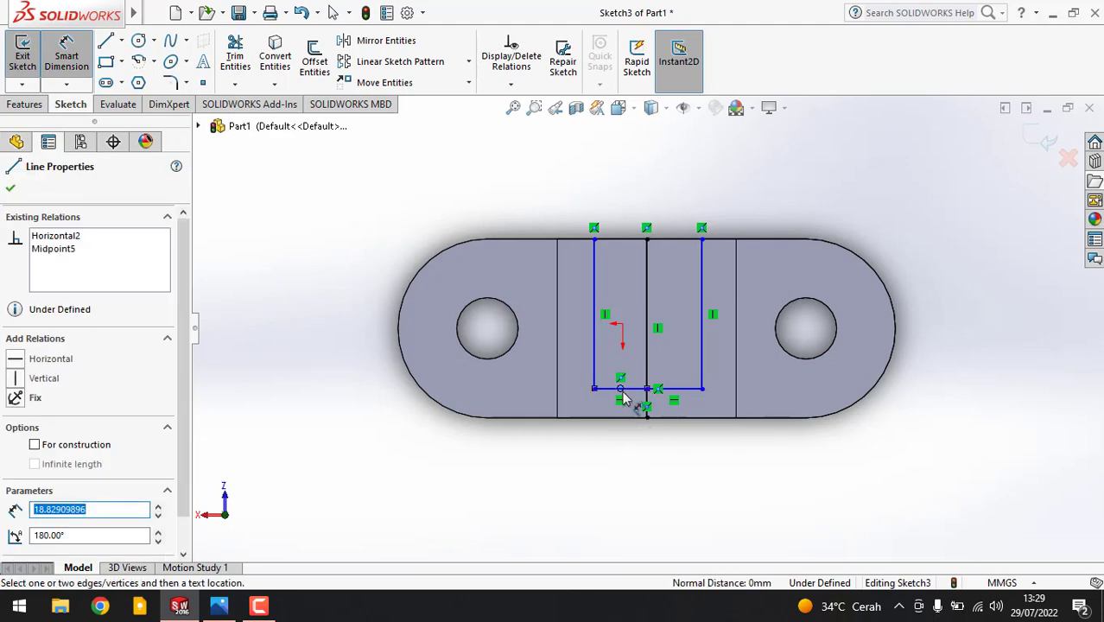
{"action": "left_click", "coordinate": [638, 403]}
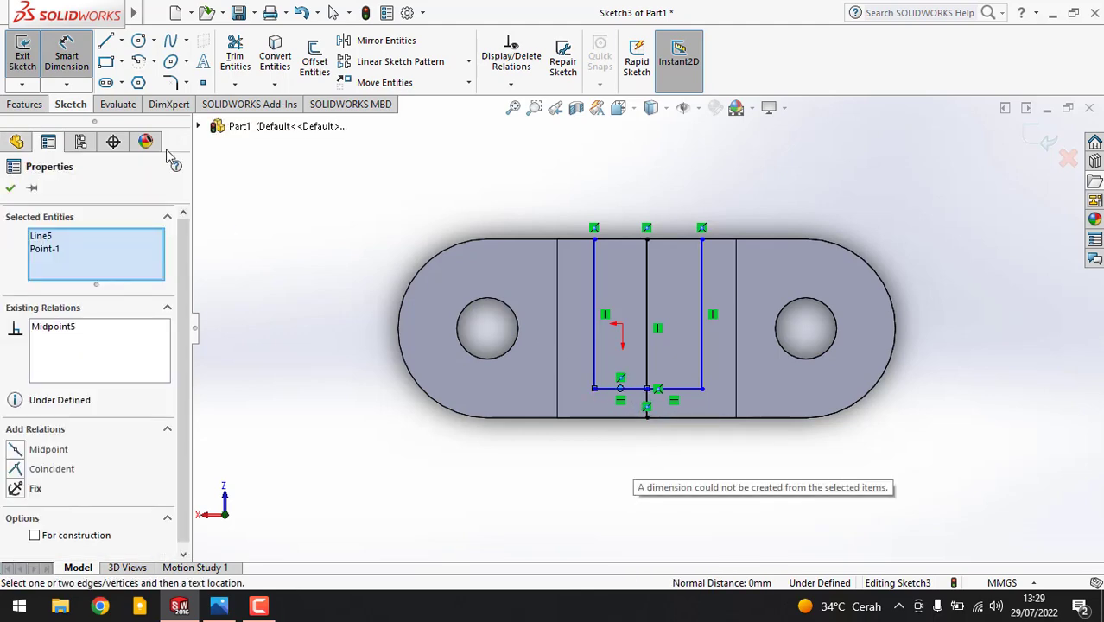
{"action": "key", "text": "Escape"}
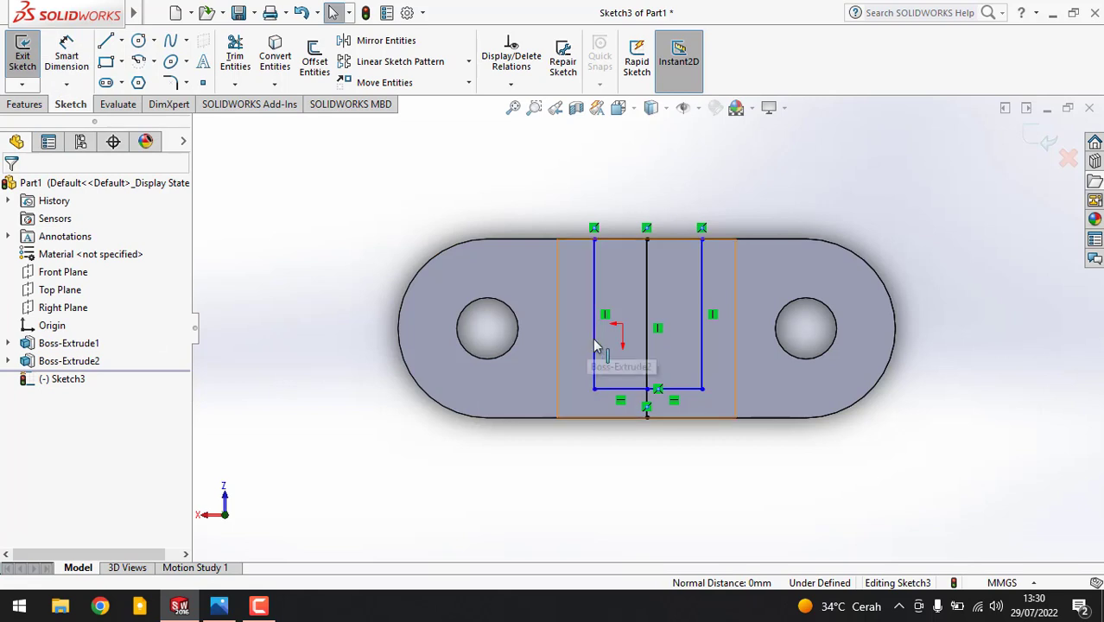
- Check the slot's width and wall thickness in the reference drawing
{"action": "left_click", "coordinate": [229, 612]}
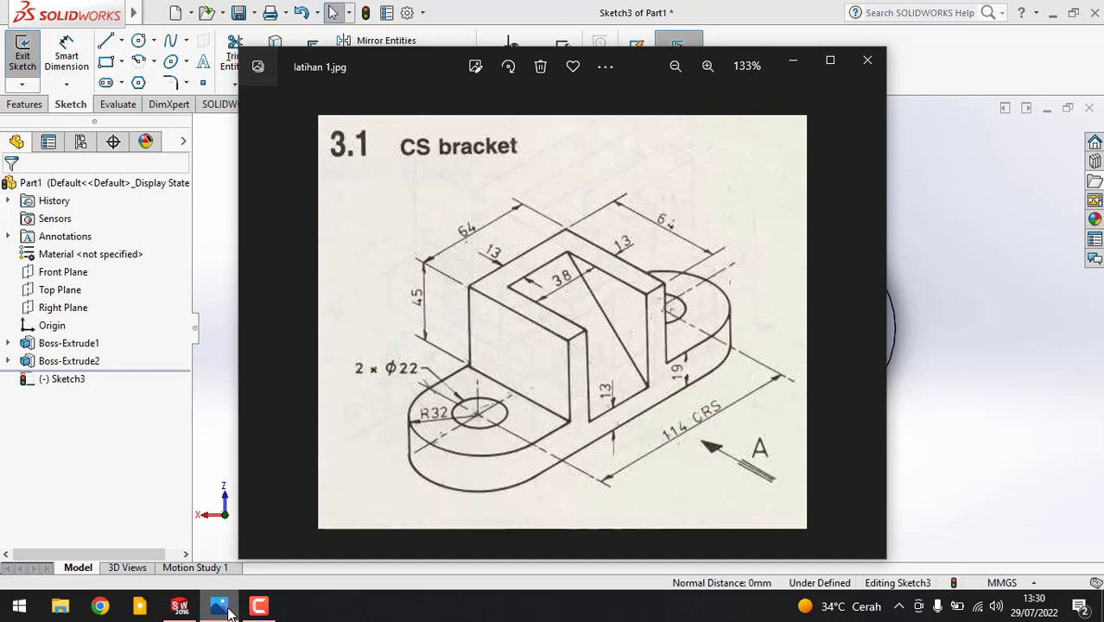
{"action": "left_click", "coordinate": [227, 611]}
{"action": "left_click", "coordinate": [227, 611]}
{"action": "left_click", "coordinate": [227, 611]}
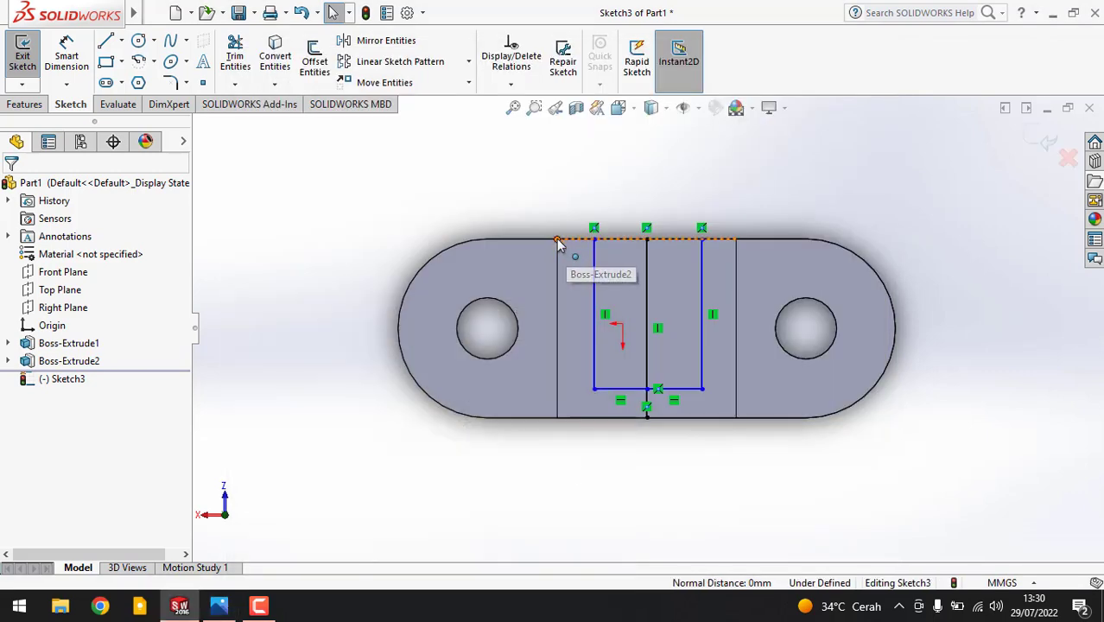
{"action": "left_click", "coordinate": [594, 240]}
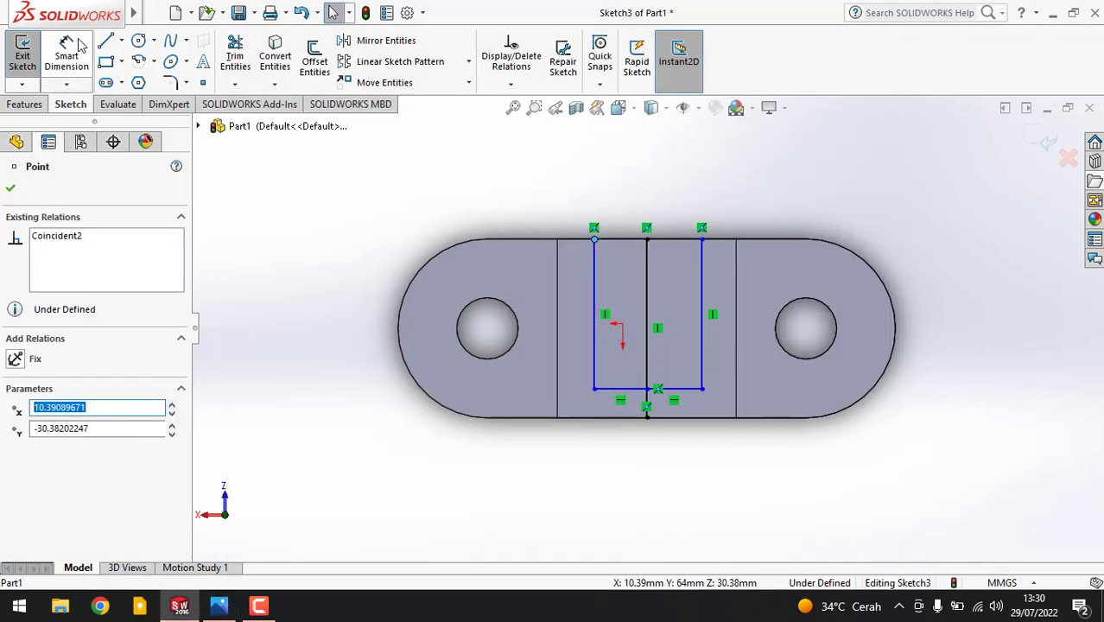
{"action": "left_click", "coordinate": [459, 158]}
{"action": "left_click", "coordinate": [594, 240]}
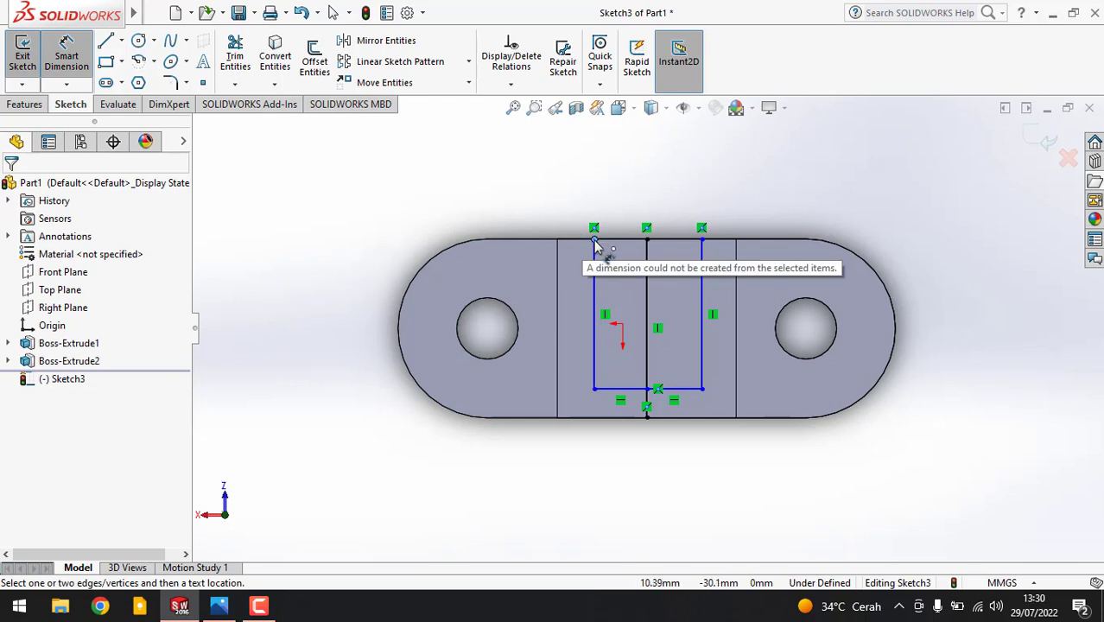
{"action": "left_click", "coordinate": [596, 389]}
{"action": "key", "text": "Escape"}
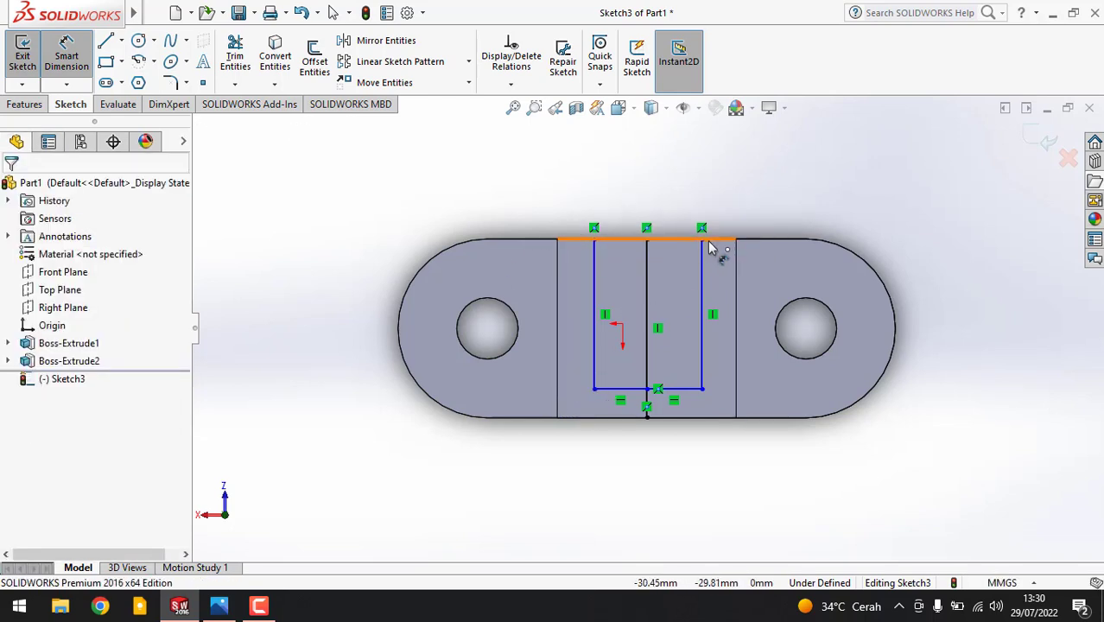
- Dimension the gaps between the slot outline's two sides and the block's outer edges as 19 mm each
{"action": "left_click", "coordinate": [703, 241]}
{"action": "left_click", "coordinate": [735, 241]}
{"action": "left_click", "coordinate": [726, 195]}
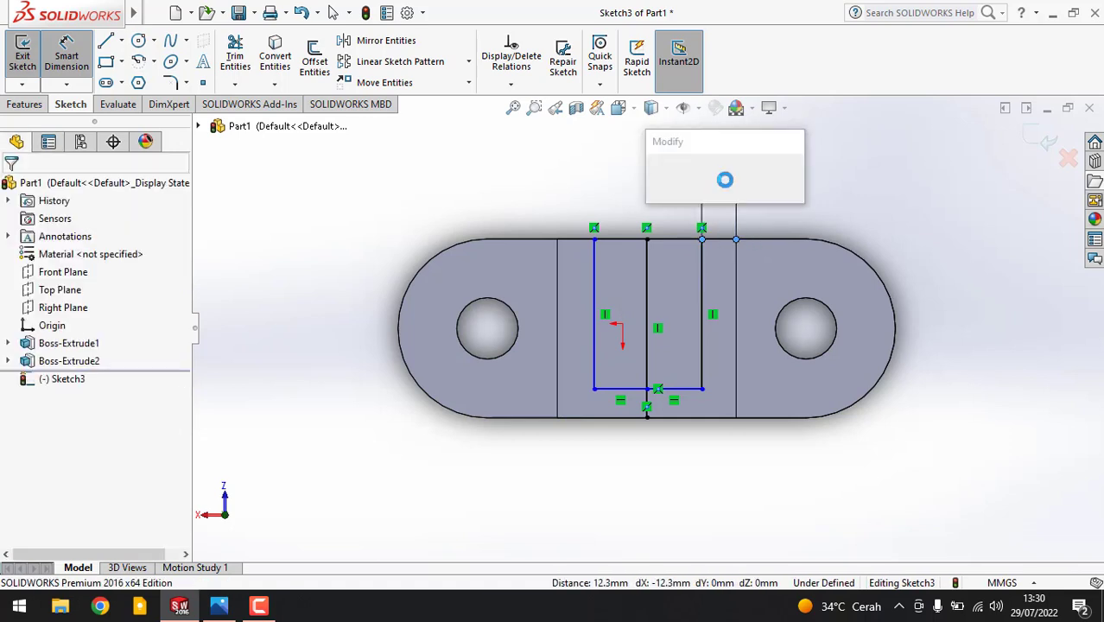
{"action": "key", "text": "Return"}
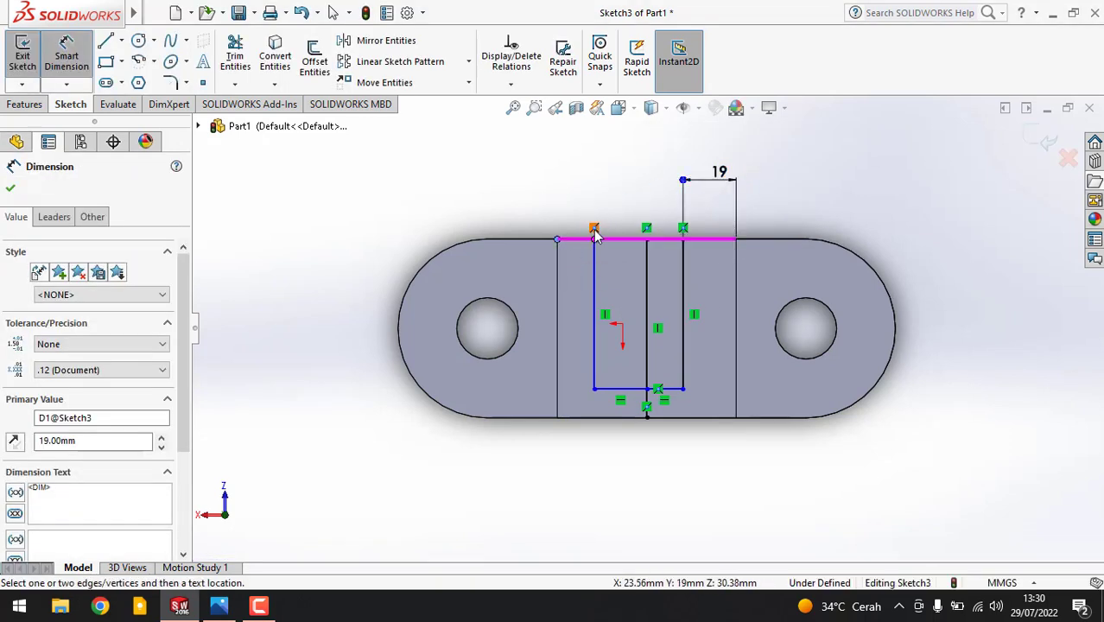
{"action": "left_click", "coordinate": [557, 240]}
{"action": "left_click", "coordinate": [594, 239]}
{"action": "left_click", "coordinate": [589, 171]}
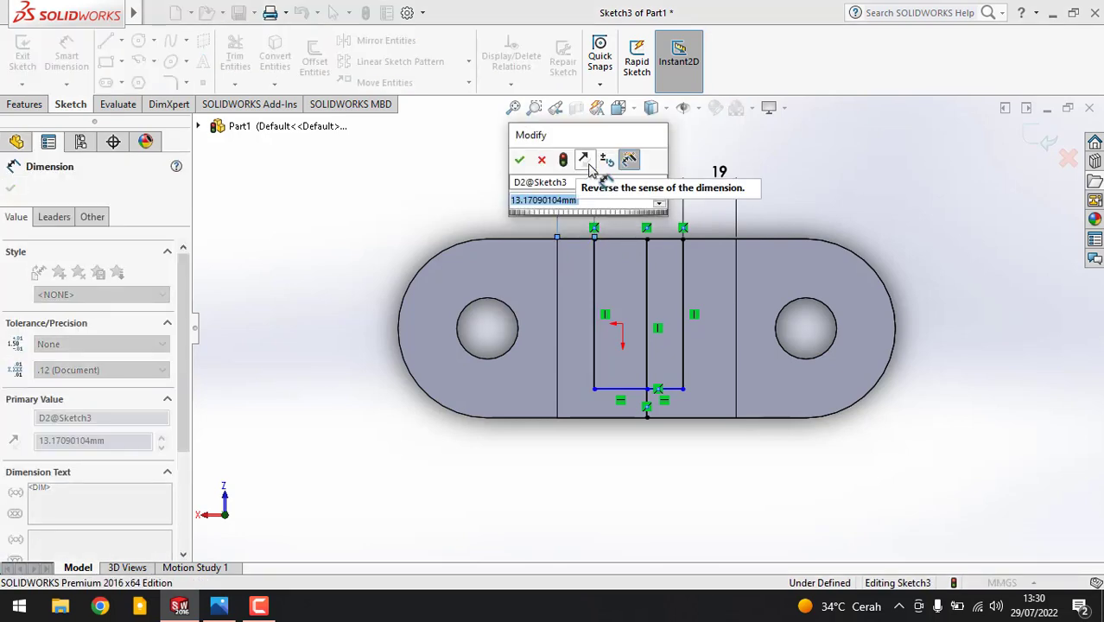
{"action": "type", "text": "19"}
{"action": "key", "text": "Return"}
- Undo the 19 mm gap values and delete the remaining gap dimension beside the slot outline
{"action": "key", "text": "ctrl+z"}
{"action": "key", "text": "ctrl+z"}
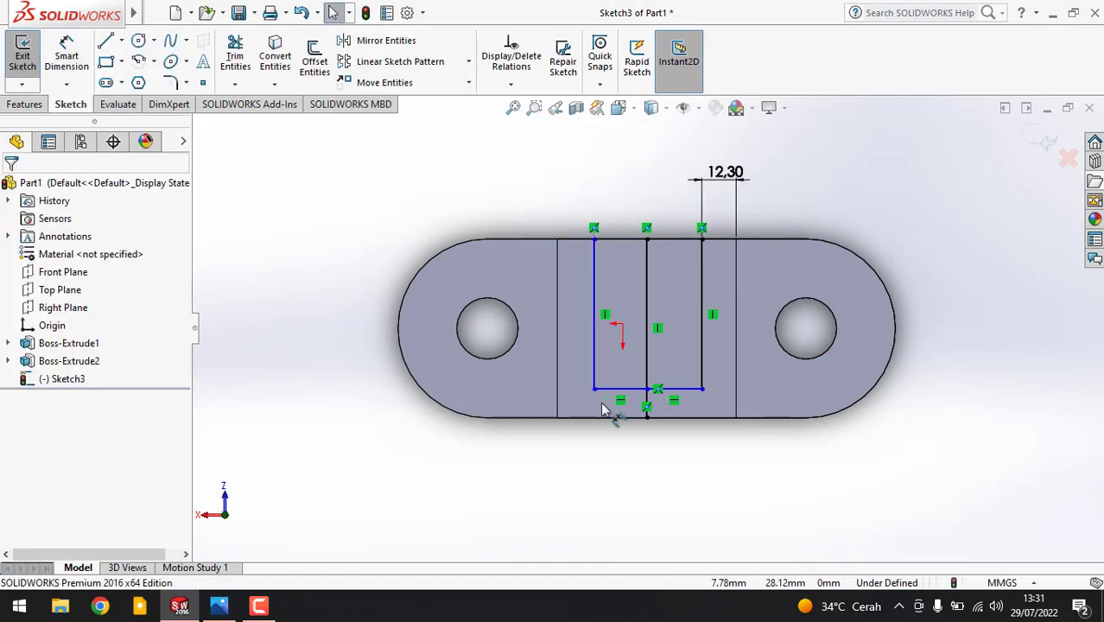
{"action": "left_click", "coordinate": [703, 203]}
{"action": "key", "text": "Delete"}
{"action": "key", "text": "Escape"}
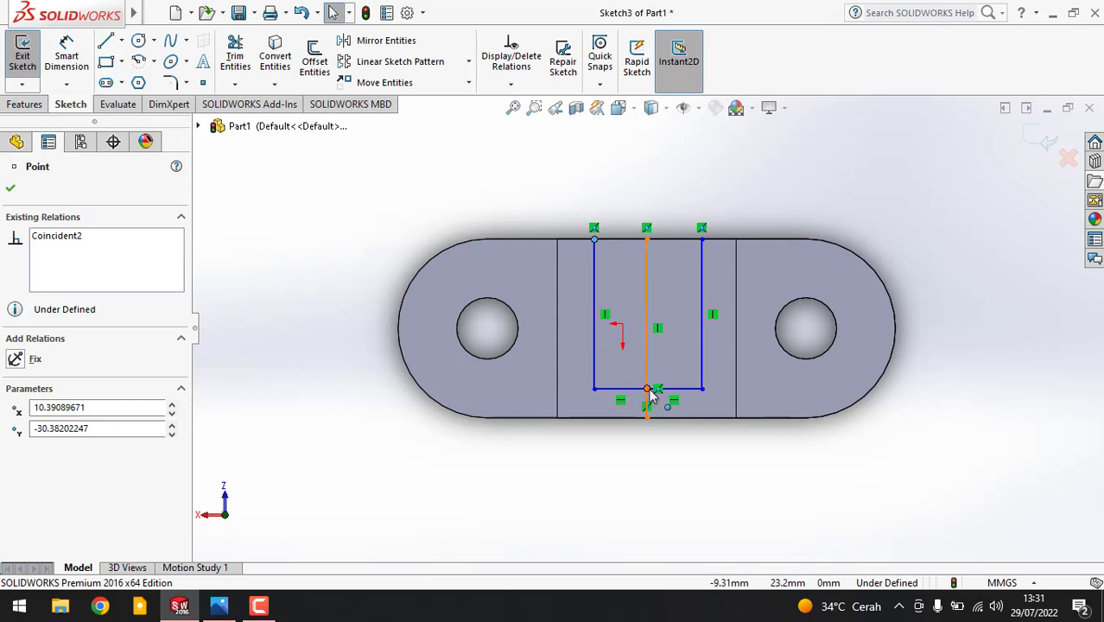
- Dimension both halves of the slot outline's closing line as 19 mm each, measured from the middle line
{"action": "left_click", "coordinate": [649, 388]}
{"action": "left_click", "coordinate": [702, 389]}
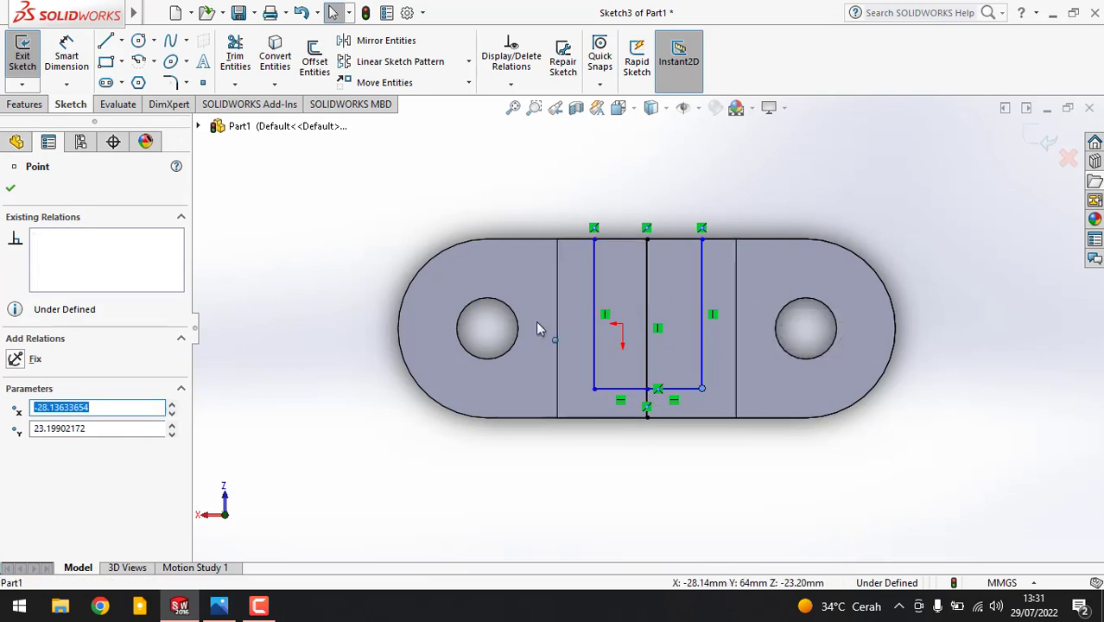
{"action": "left_click", "coordinate": [66, 57]}
{"action": "left_click", "coordinate": [649, 394]}
{"action": "left_click", "coordinate": [701, 389]}
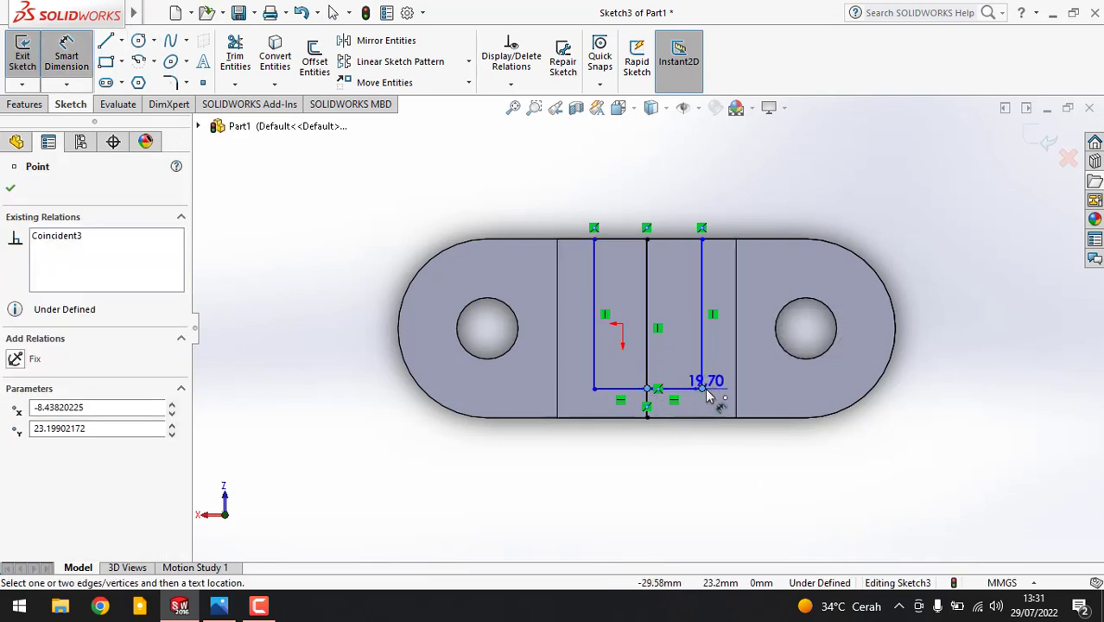
{"action": "left_click", "coordinate": [688, 483]}
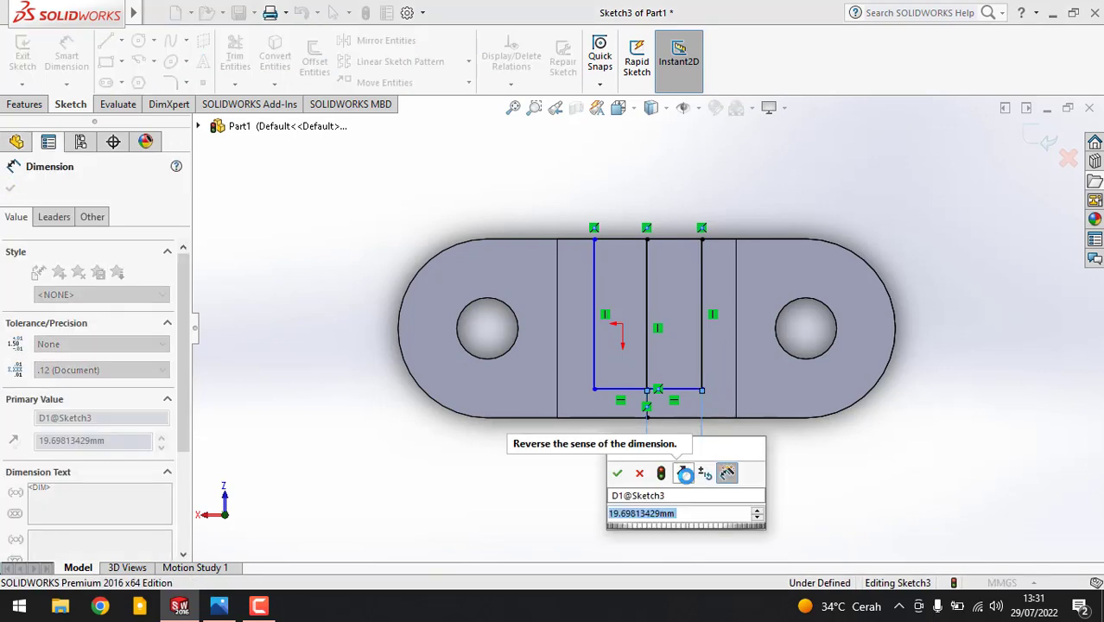
{"action": "key", "text": "Return"}
{"action": "left_click", "coordinate": [594, 388]}
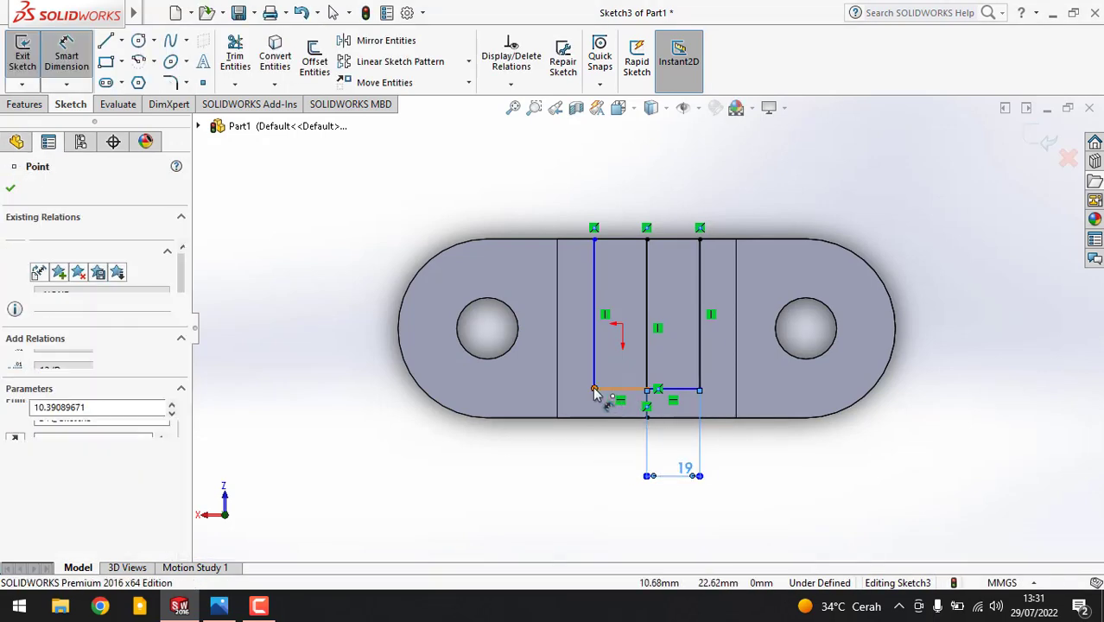
{"action": "left_click", "coordinate": [649, 393]}
{"action": "left_click", "coordinate": [636, 484]}
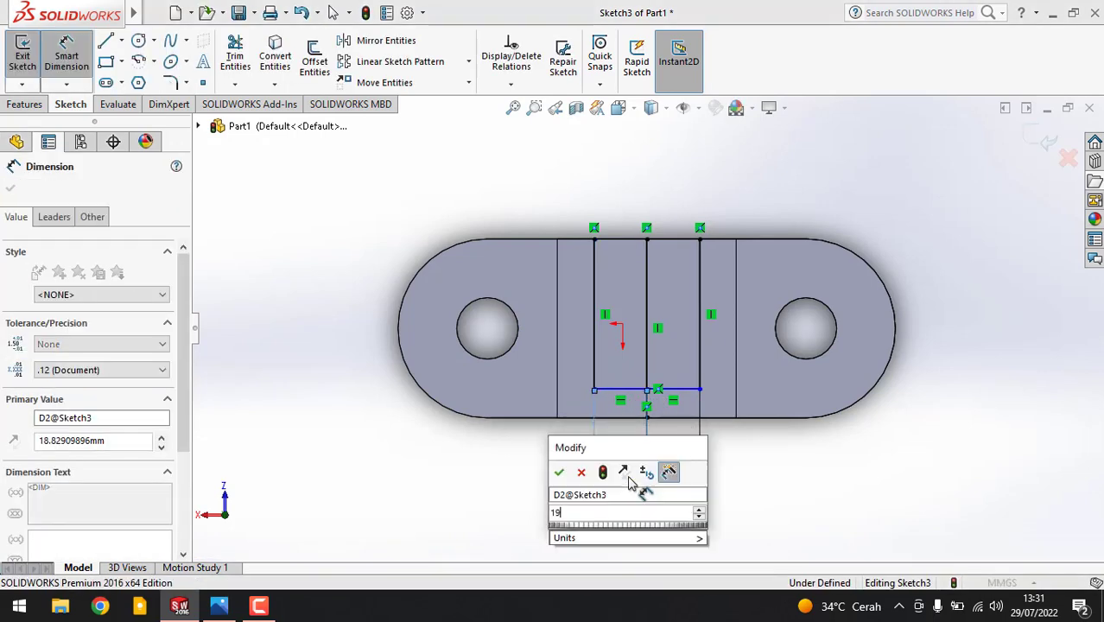
{"action": "key", "text": "Return"}
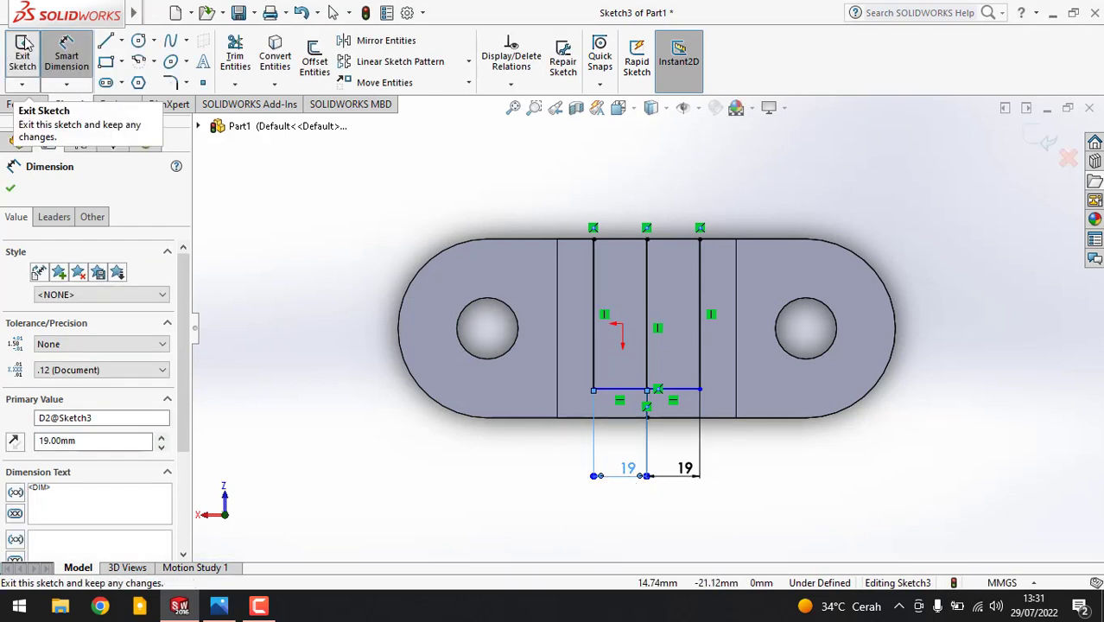
- Delete the vertical middle line from the slot sketch
{"action": "left_click", "coordinate": [66, 53]}
{"action": "left_click", "coordinate": [647, 280]}
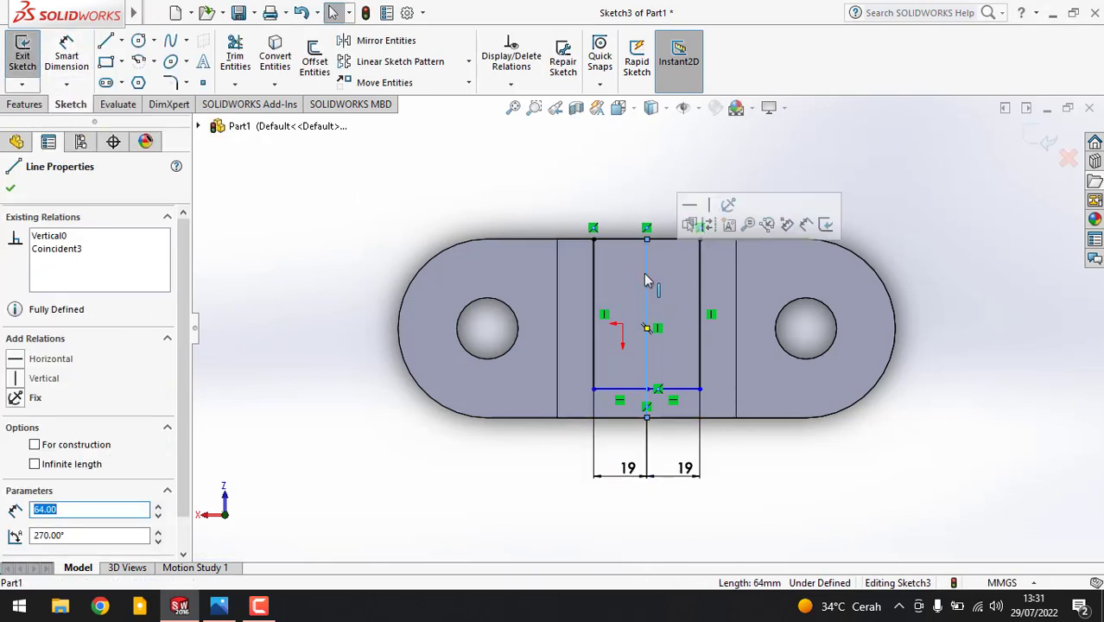
{"action": "key", "text": "Delete"}
- Cut-extrude the slot outline 45 mm blind down into the central block
{"action": "left_click", "coordinate": [42, 105]}
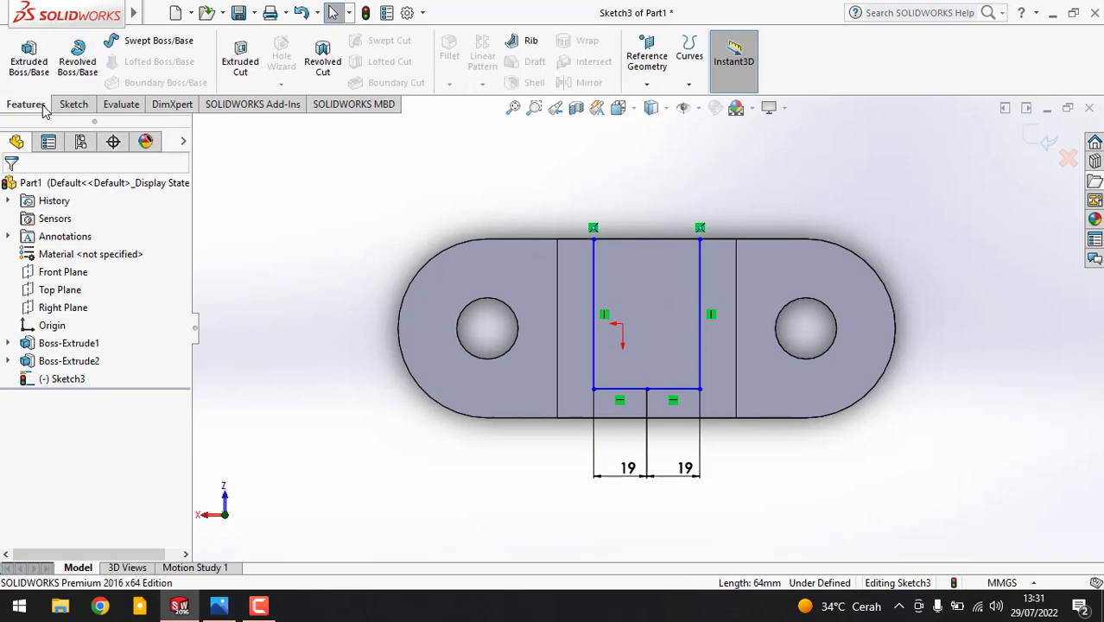
{"action": "middle_click_drag", "start_coordinate": [645, 540], "coordinate": [516, 275]}
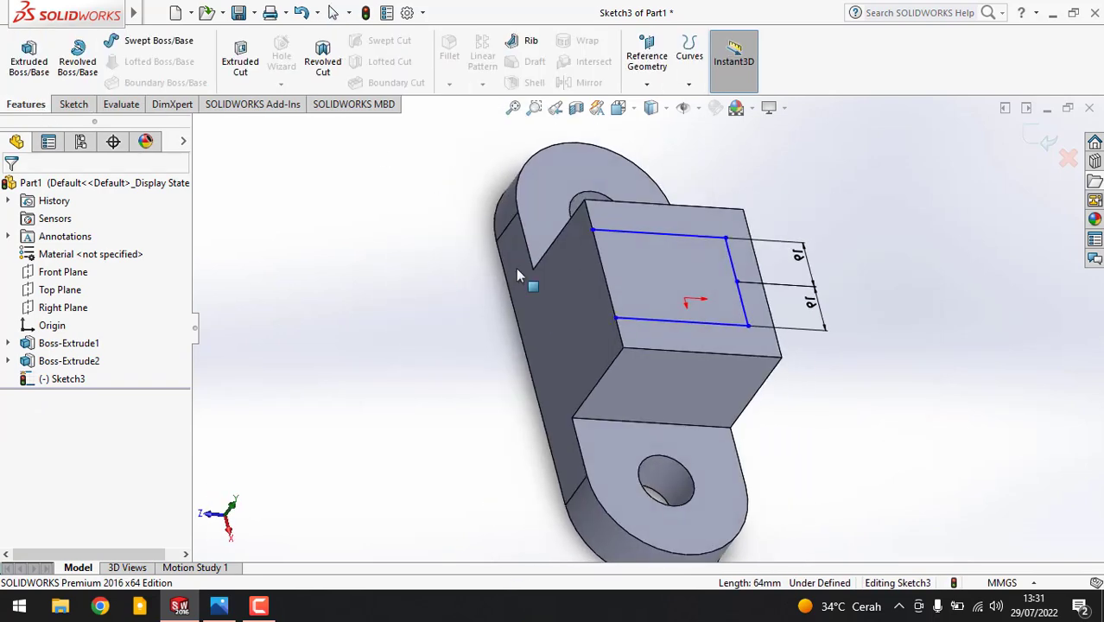
{"action": "middle_click_drag", "start_coordinate": [665, 480], "coordinate": [424, 258]}
{"action": "mouse_move", "coordinate": [48, 22]}
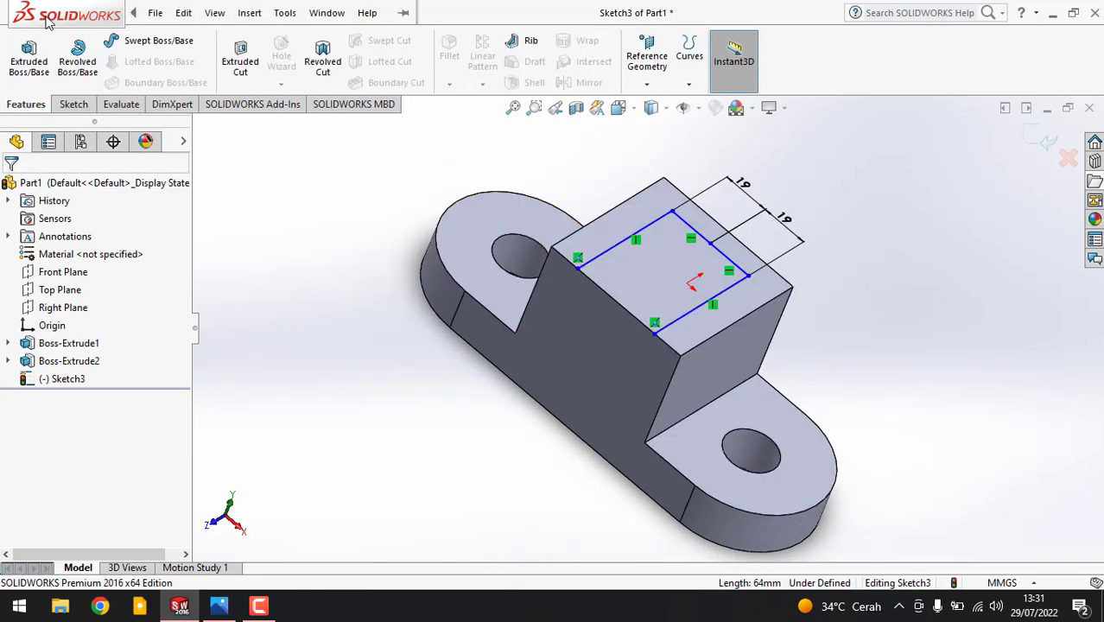
{"action": "left_click", "coordinate": [240, 59]}
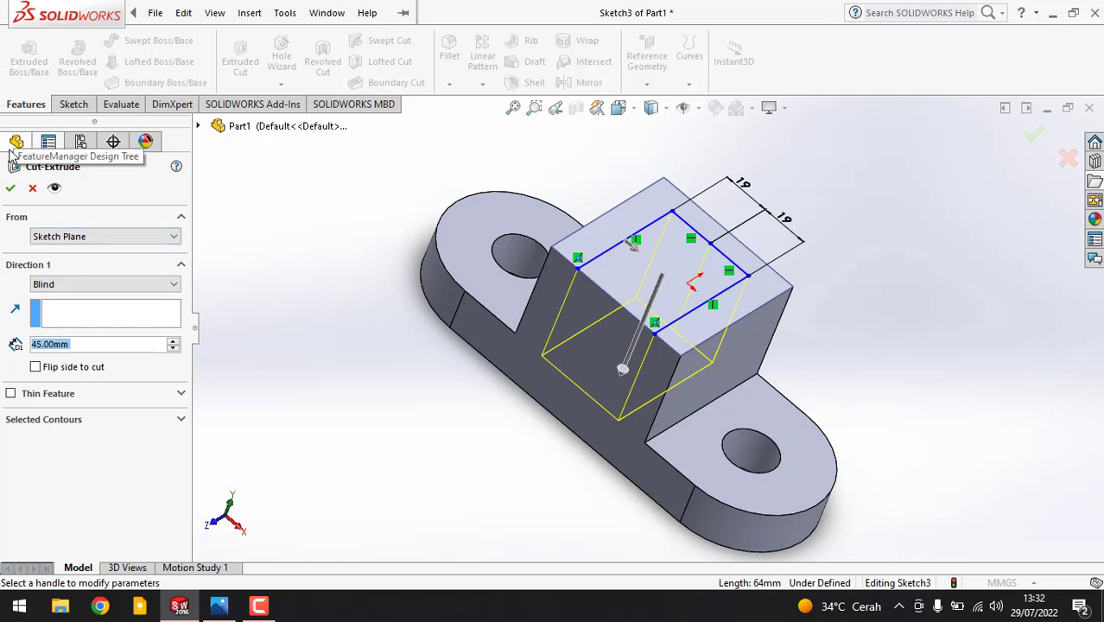
{"action": "left_click", "coordinate": [10, 188]}
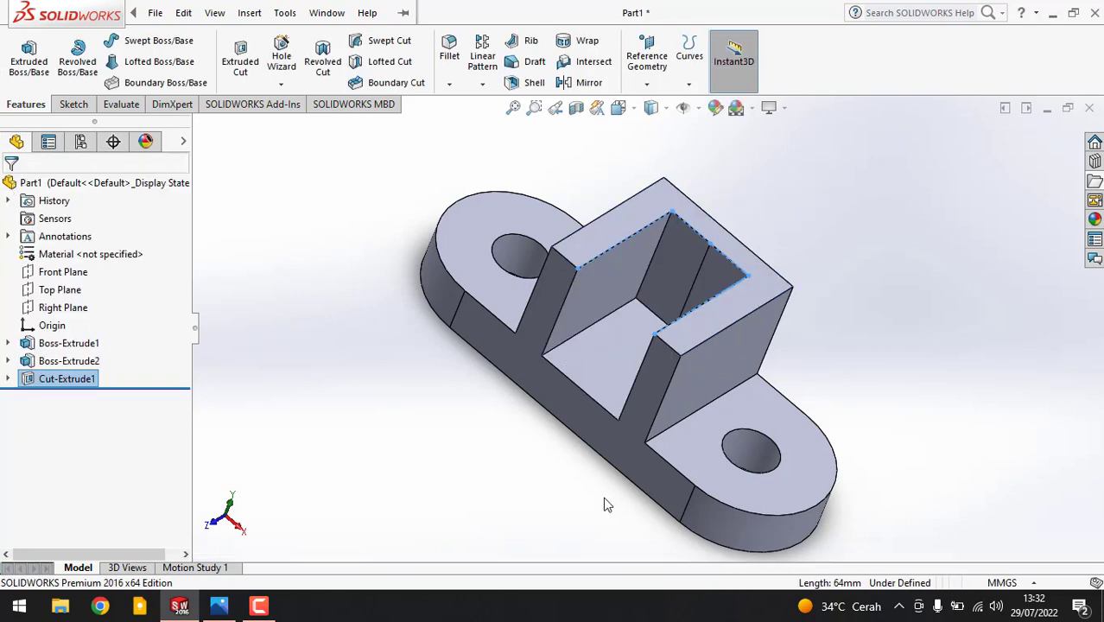
- Try to delete the vertical edge in the middle of the slot's back wall
{"action": "left_click", "coordinate": [450, 469]}
{"action": "left_click", "coordinate": [701, 290]}
{"action": "key", "text": "Delete"}
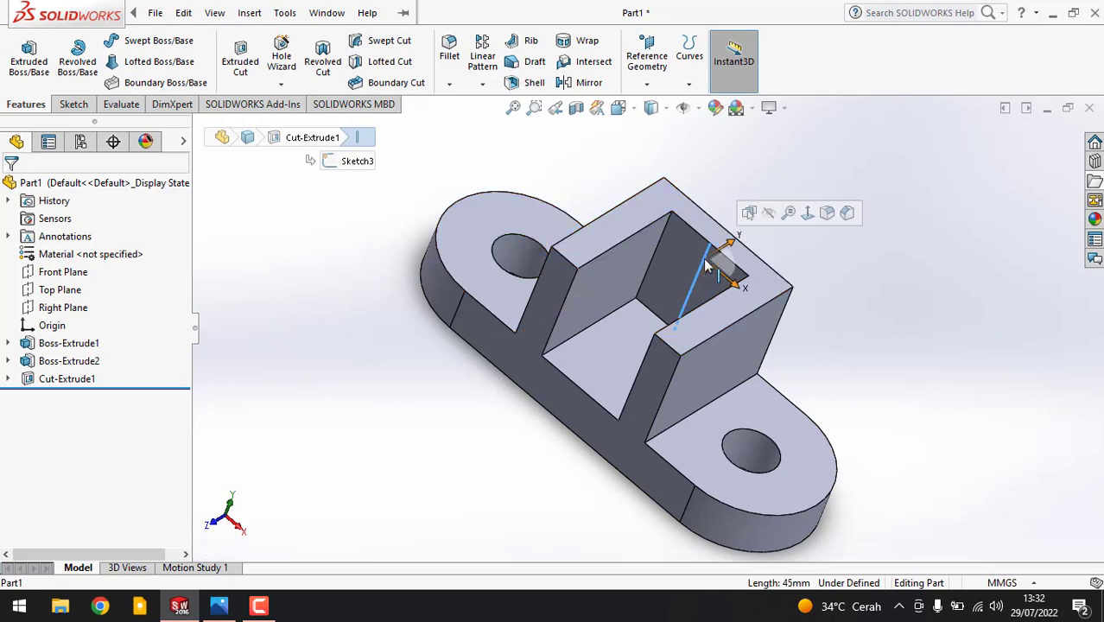
{"action": "middle_click_drag", "start_coordinate": [512, 461], "coordinate": [483, 464]}
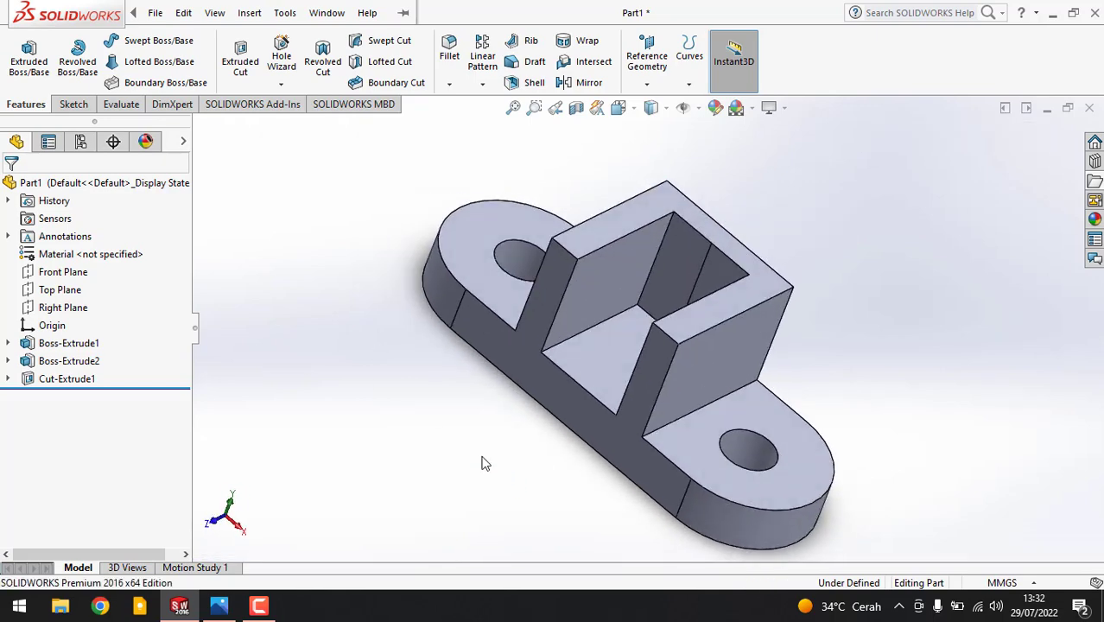
- Sketch a diagonal line on the slot's inner side wall, from its lower front corner to its upper back corner
{"action": "left_click", "coordinate": [75, 106]}
{"action": "left_click", "coordinate": [630, 261]}
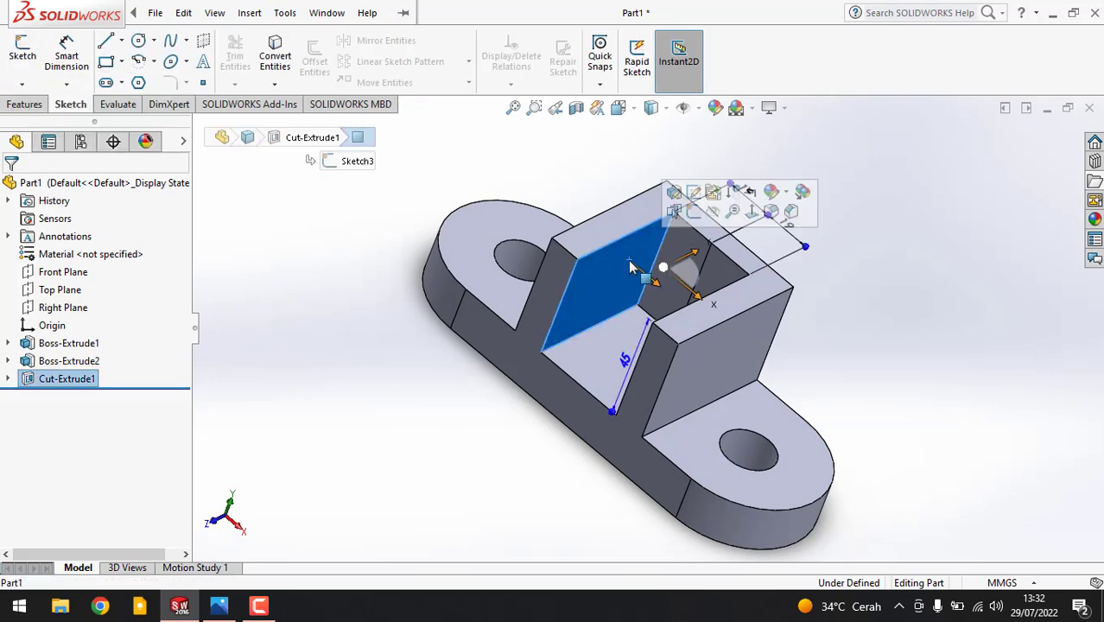
{"action": "left_click", "coordinate": [183, 13]}
{"action": "left_click", "coordinate": [104, 42]}
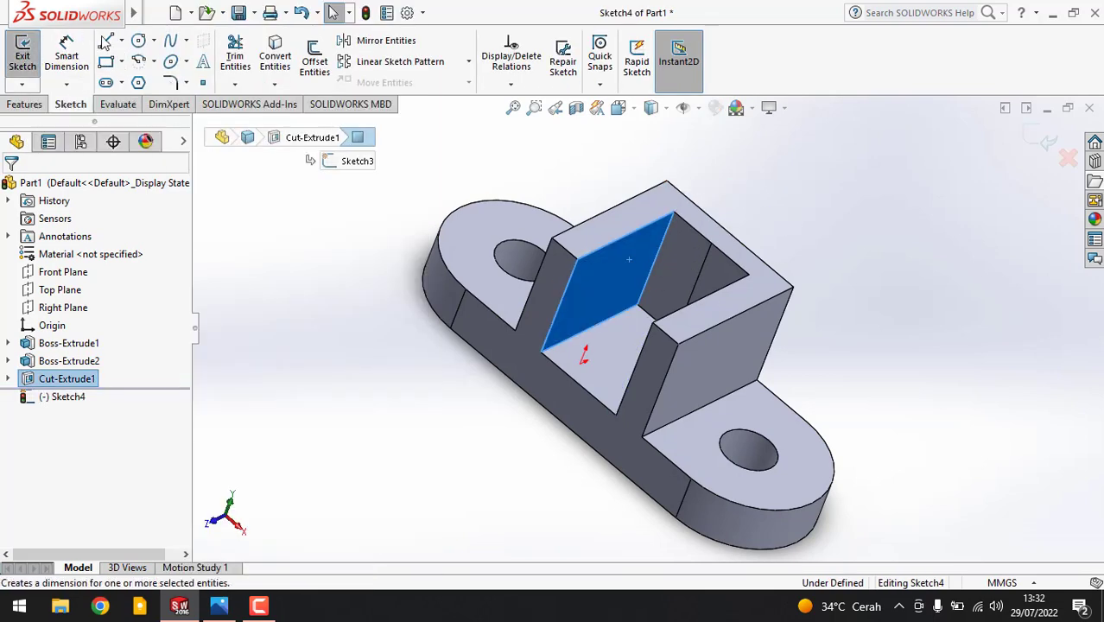
{"action": "left_click", "coordinate": [543, 354]}
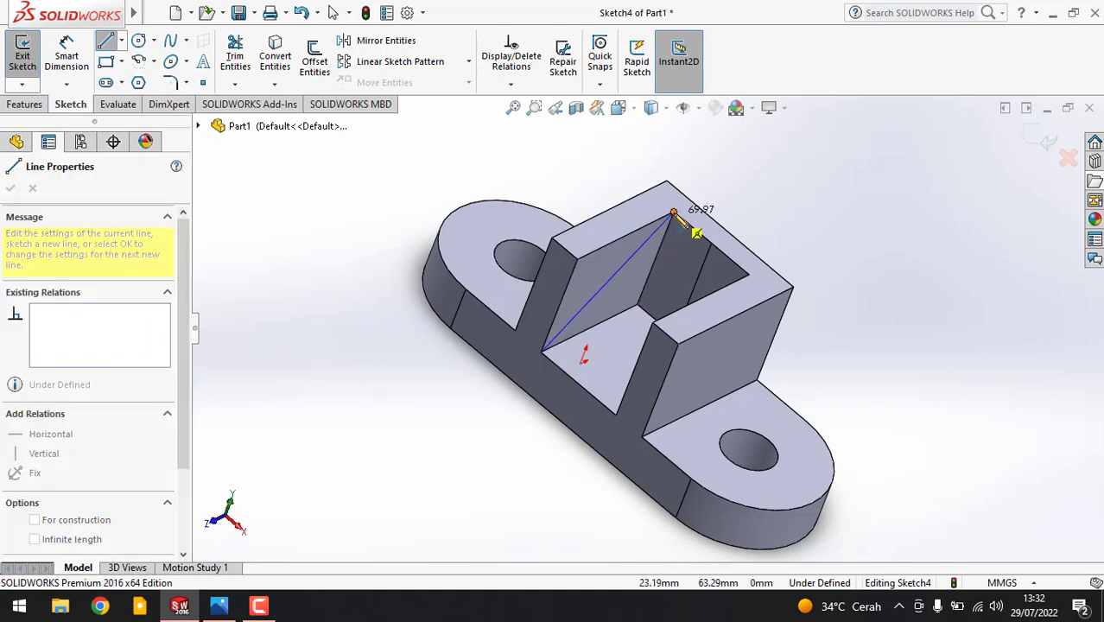
{"action": "left_click", "coordinate": [674, 212]}
{"action": "key", "text": "Escape"}
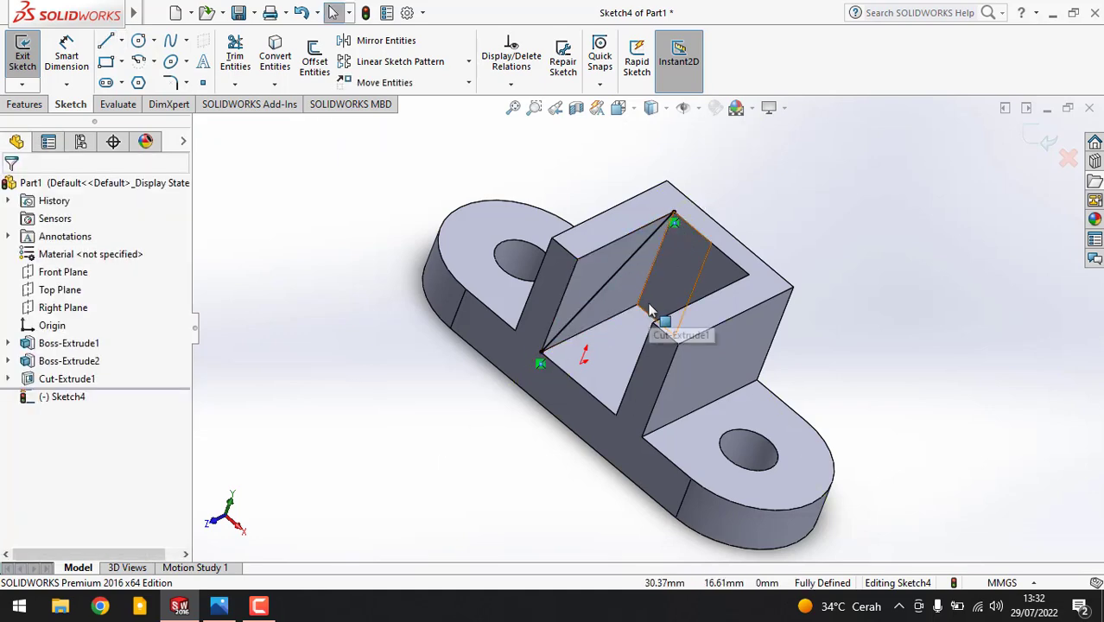
- Try a boss extrusion of the diagonal line by closing the sketch with model edges, and undo the closure
{"action": "left_click", "coordinate": [27, 105]}
{"action": "left_click", "coordinate": [29, 54]}
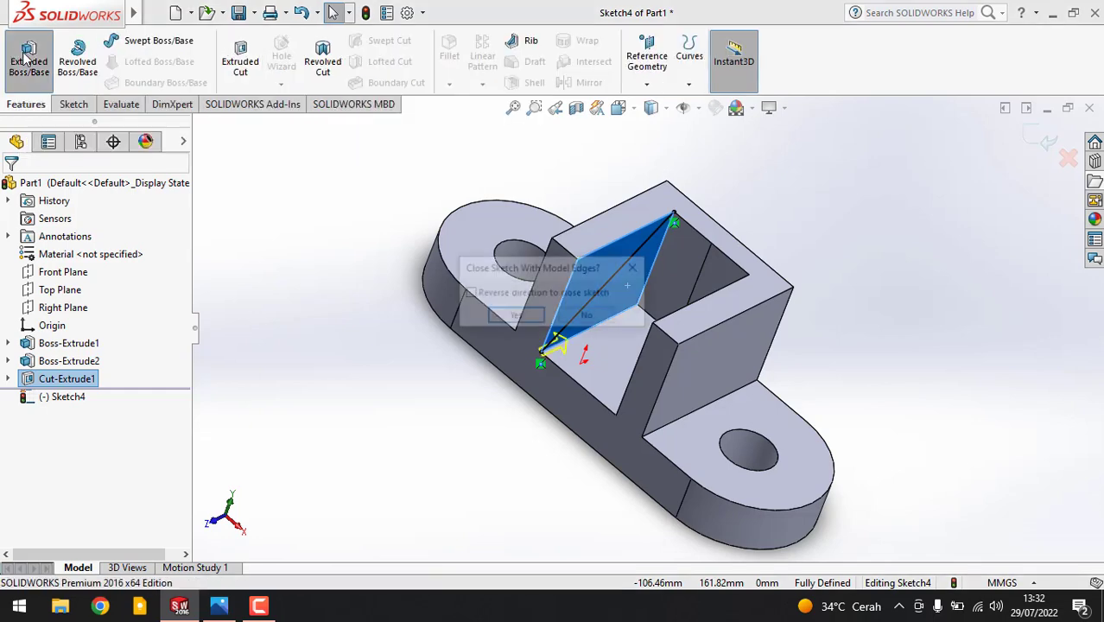
{"action": "left_click", "coordinate": [514, 317]}
{"action": "key", "text": "Escape"}
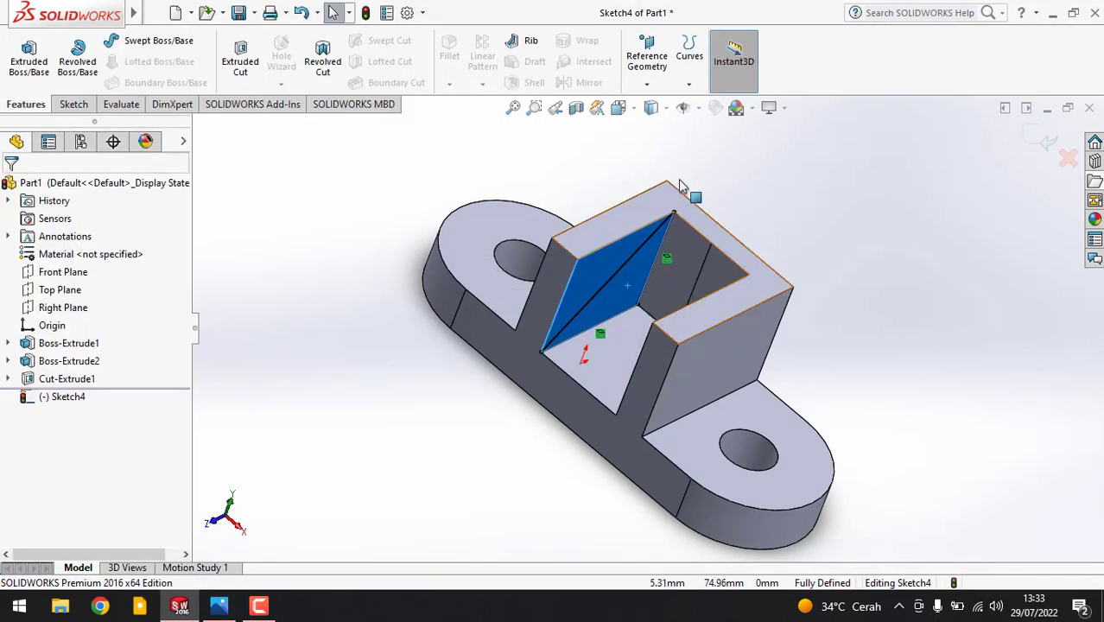
{"action": "key", "text": "ctrl+z"}
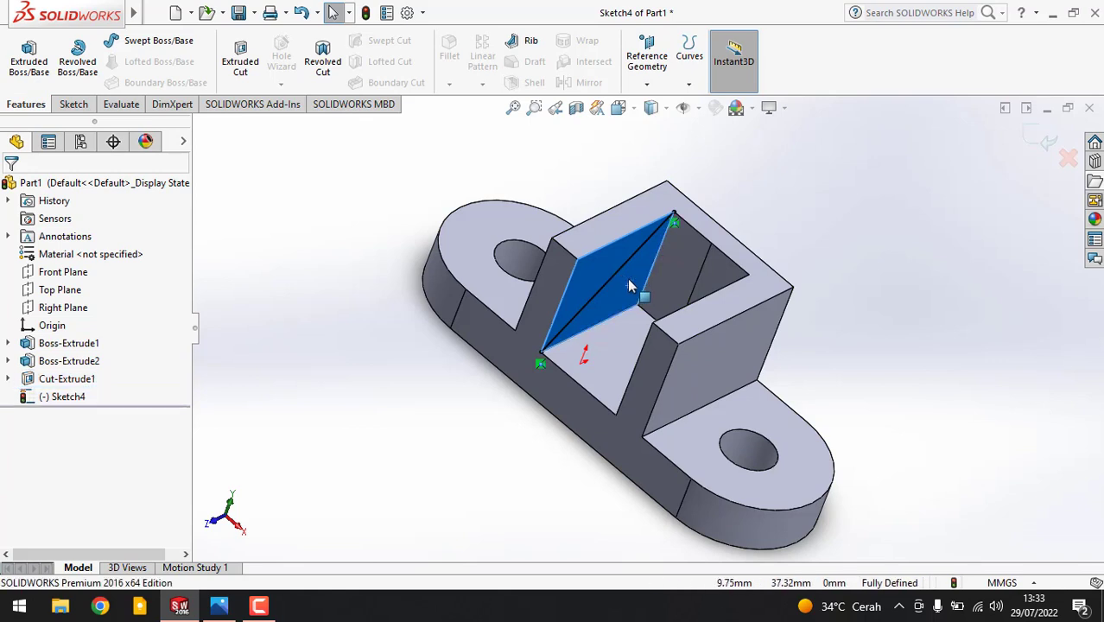
- Boss-extrude the diagonal line 39 mm blind across the slot, closing the sketch with the model edges and merging the result
{"action": "left_click", "coordinate": [633, 264]}
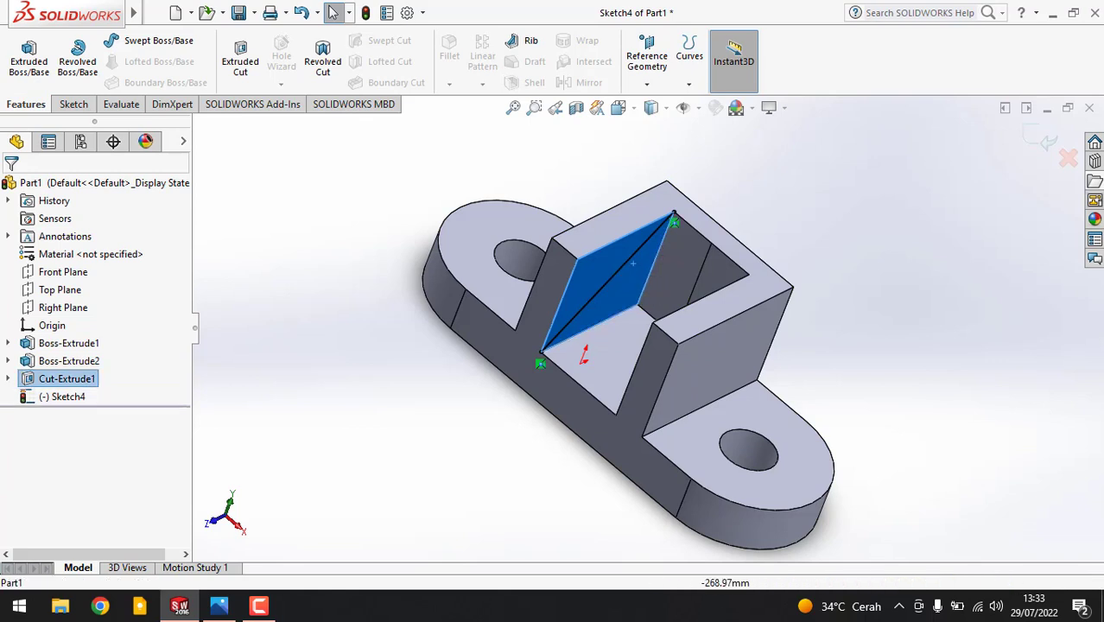
{"action": "left_click", "coordinate": [63, 397]}
{"action": "left_click", "coordinate": [28, 56]}
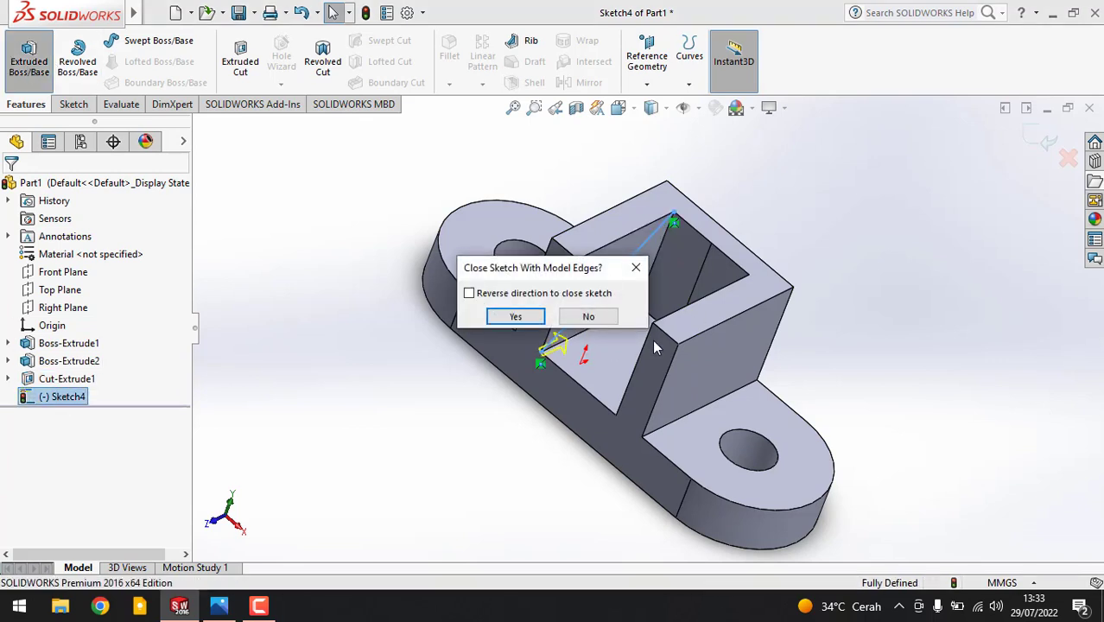
{"action": "left_click", "coordinate": [513, 314]}
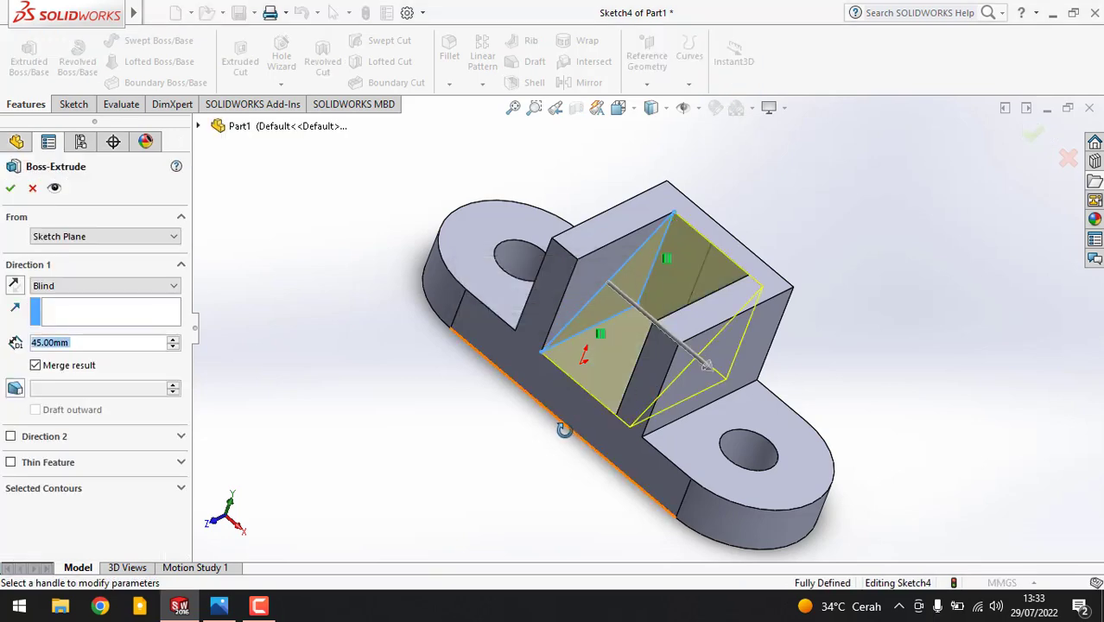
{"action": "middle_click_drag", "start_coordinate": [564, 428], "coordinate": [596, 459]}
{"action": "left_click", "coordinate": [724, 378]}
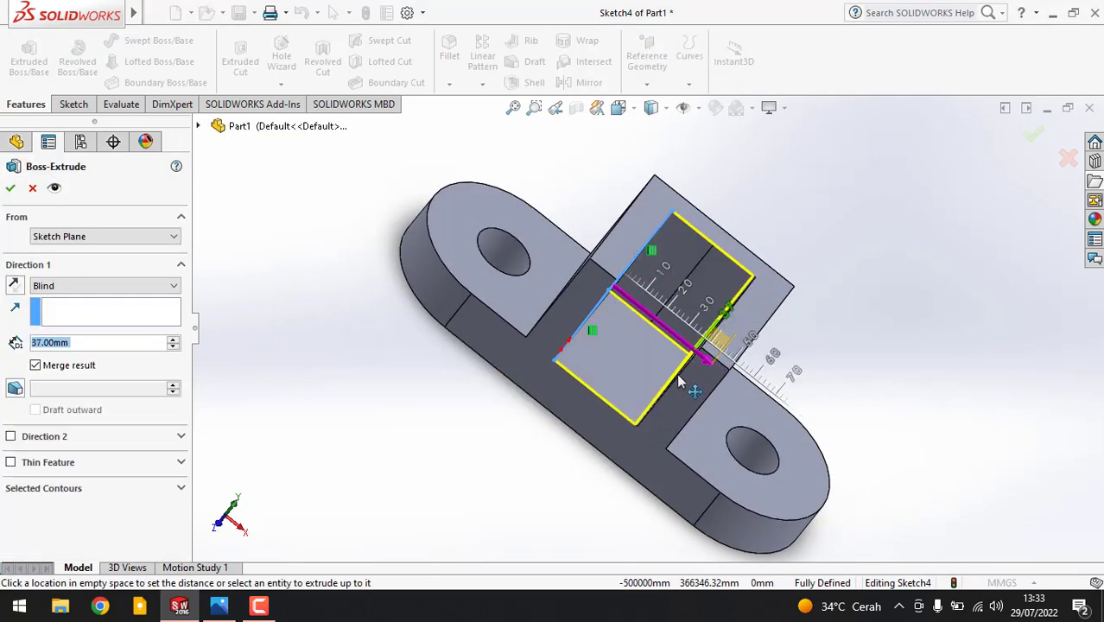
{"action": "left_click", "coordinate": [691, 387]}
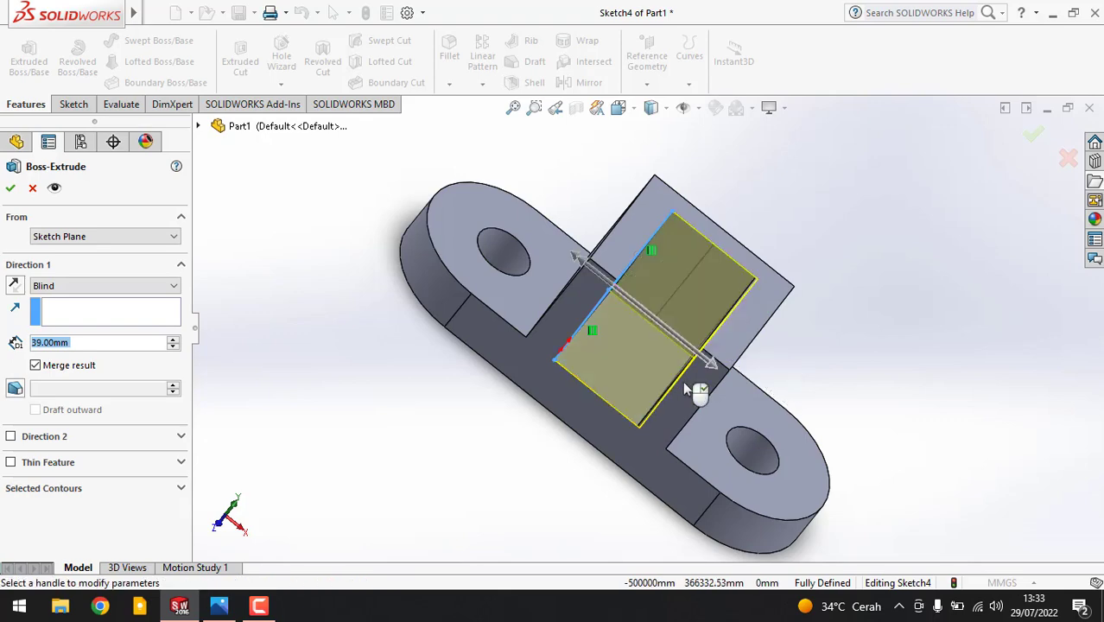
{"action": "left_click", "coordinate": [11, 188]}
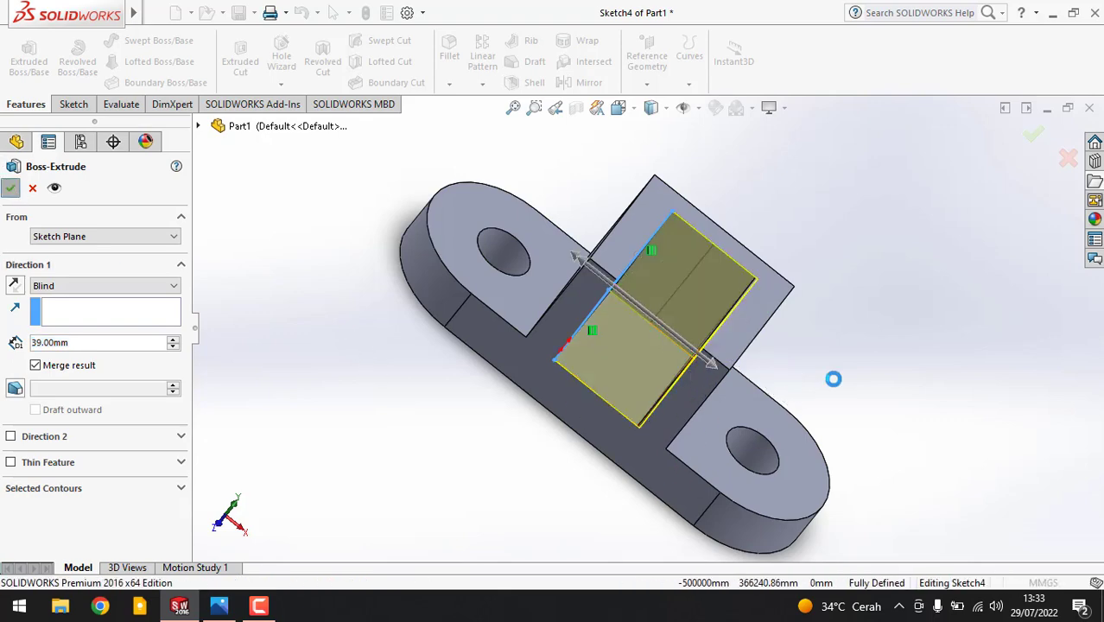
- Inspect the new sloped rib from the front of the bracket and set the model to an isometric view
{"action": "middle_click_drag", "start_coordinate": [870, 434], "coordinate": [925, 346]}
{"action": "mouse_move", "coordinate": [179, 606]}
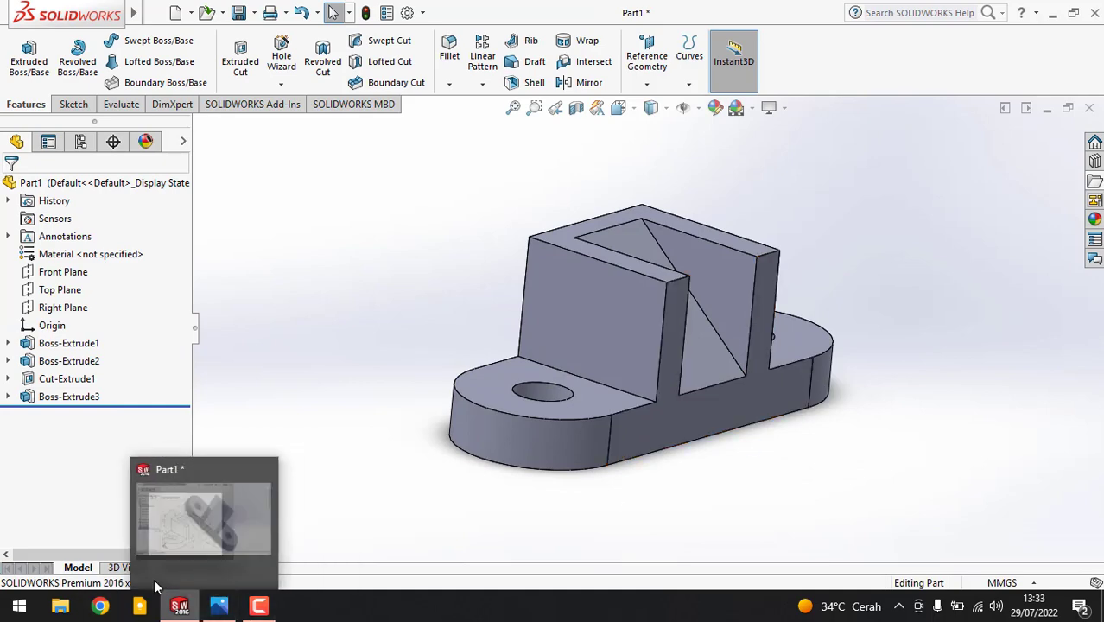
{"action": "middle_click_drag", "start_coordinate": [352, 276], "coordinate": [348, 269], "text": "shift"}
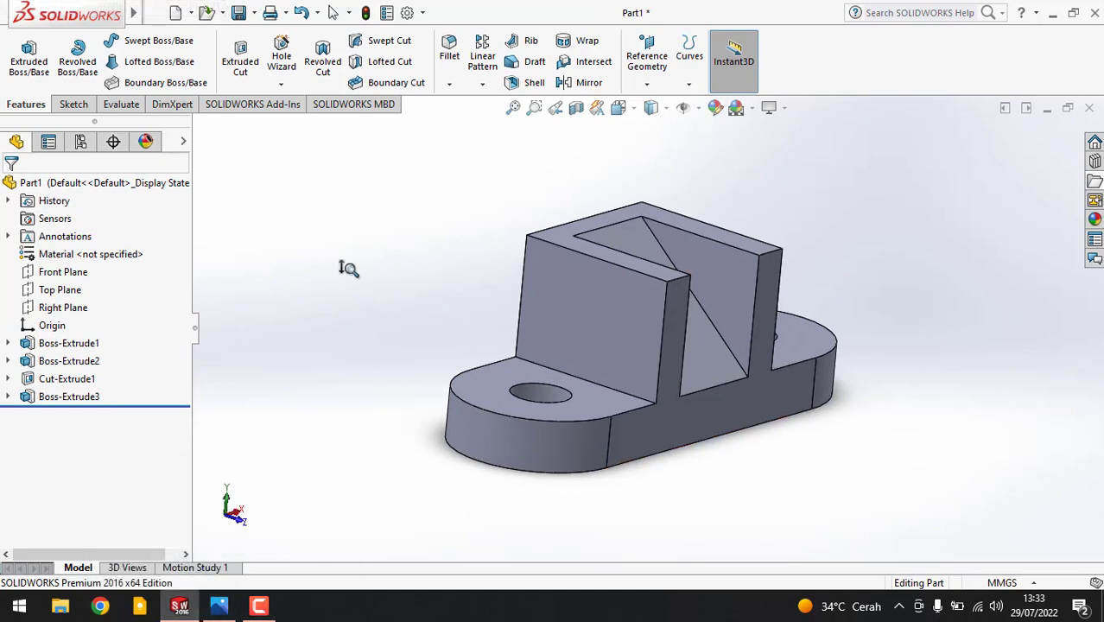
{"action": "key", "text": "space"}
{"action": "left_click", "coordinate": [667, 281]}
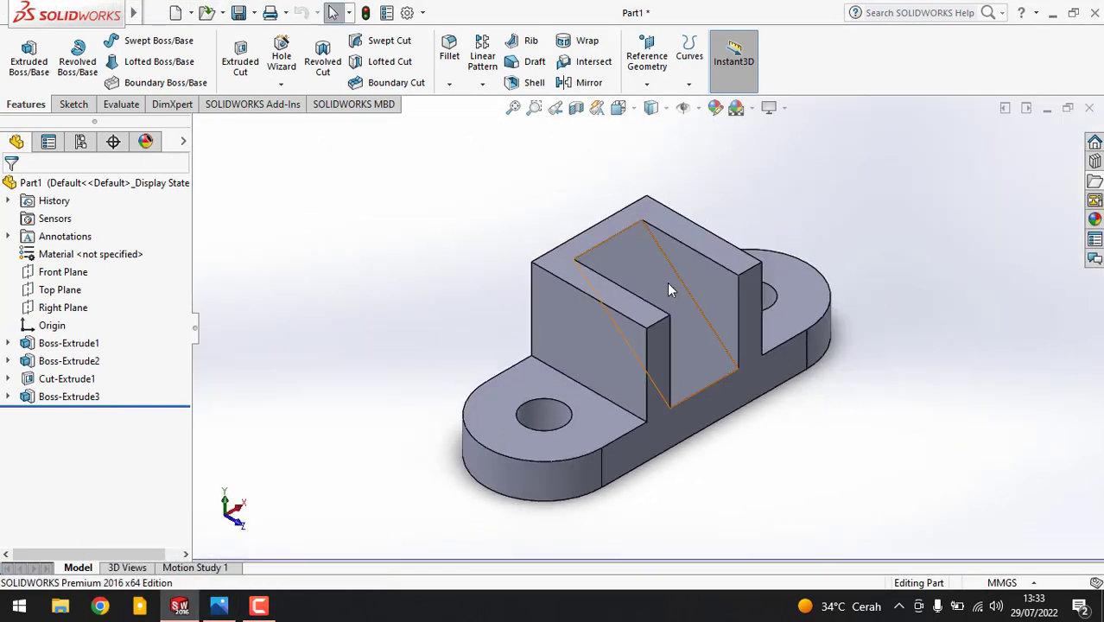